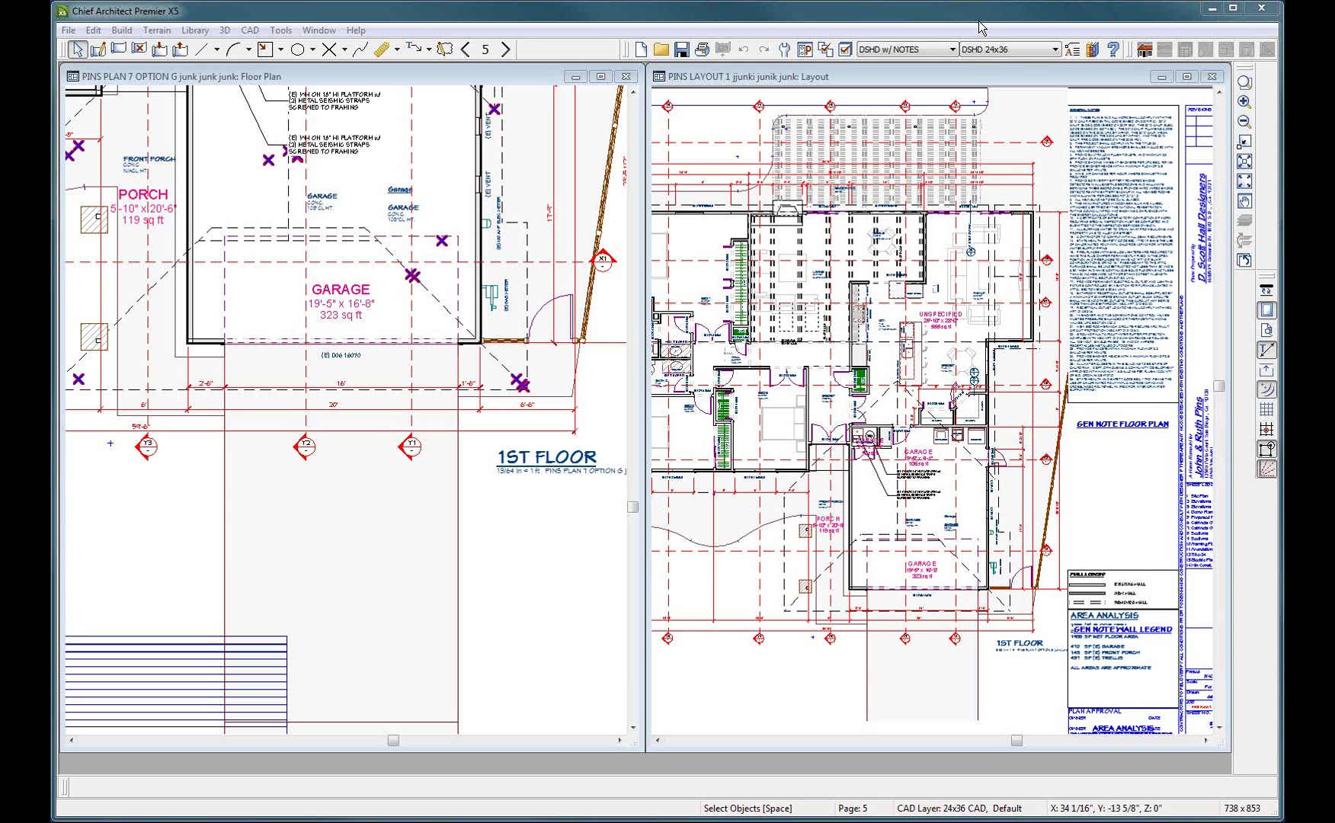
# Zoom page 5's 1st Floor view in on the garage, porch and 555 sq ft unspecified room
pyautogui.click(783, 266)
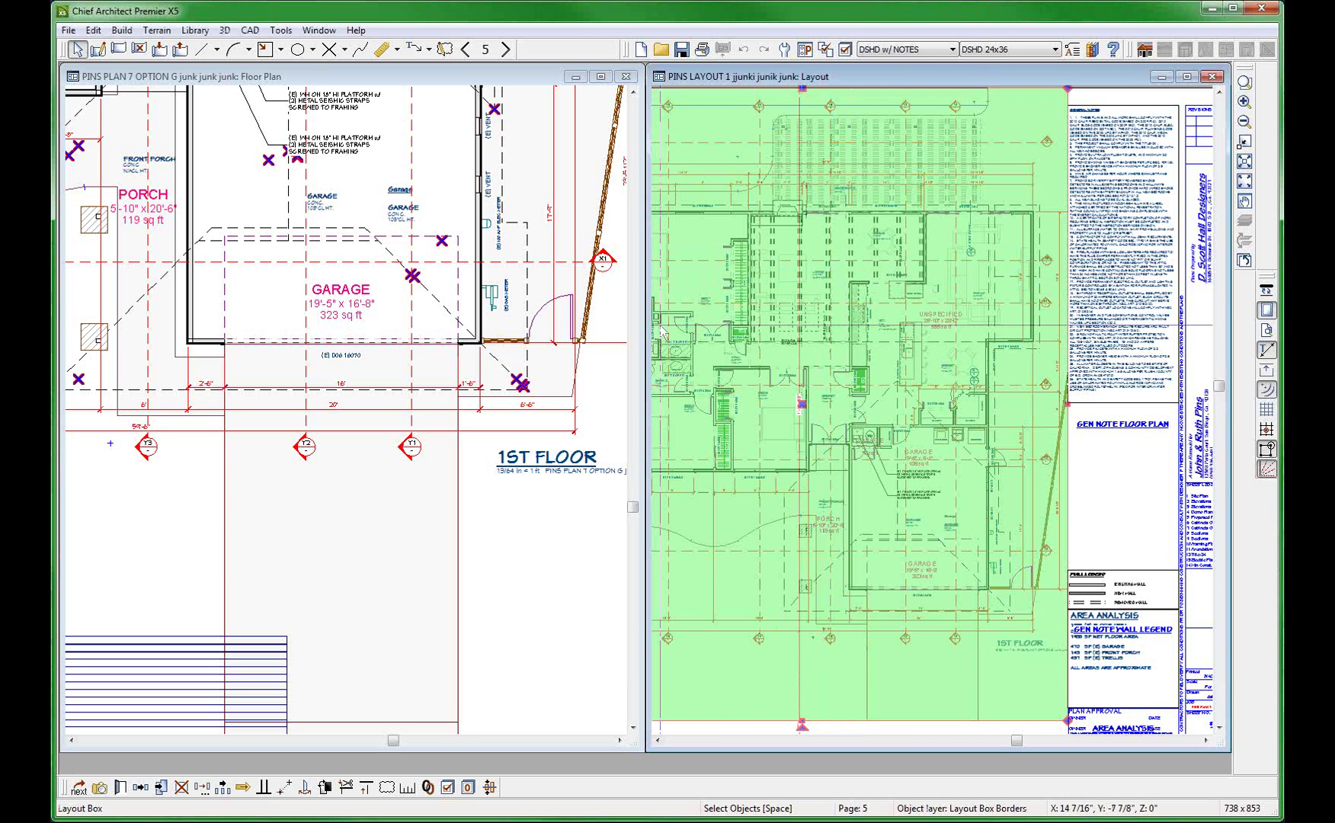
pyautogui.click(582, 392)
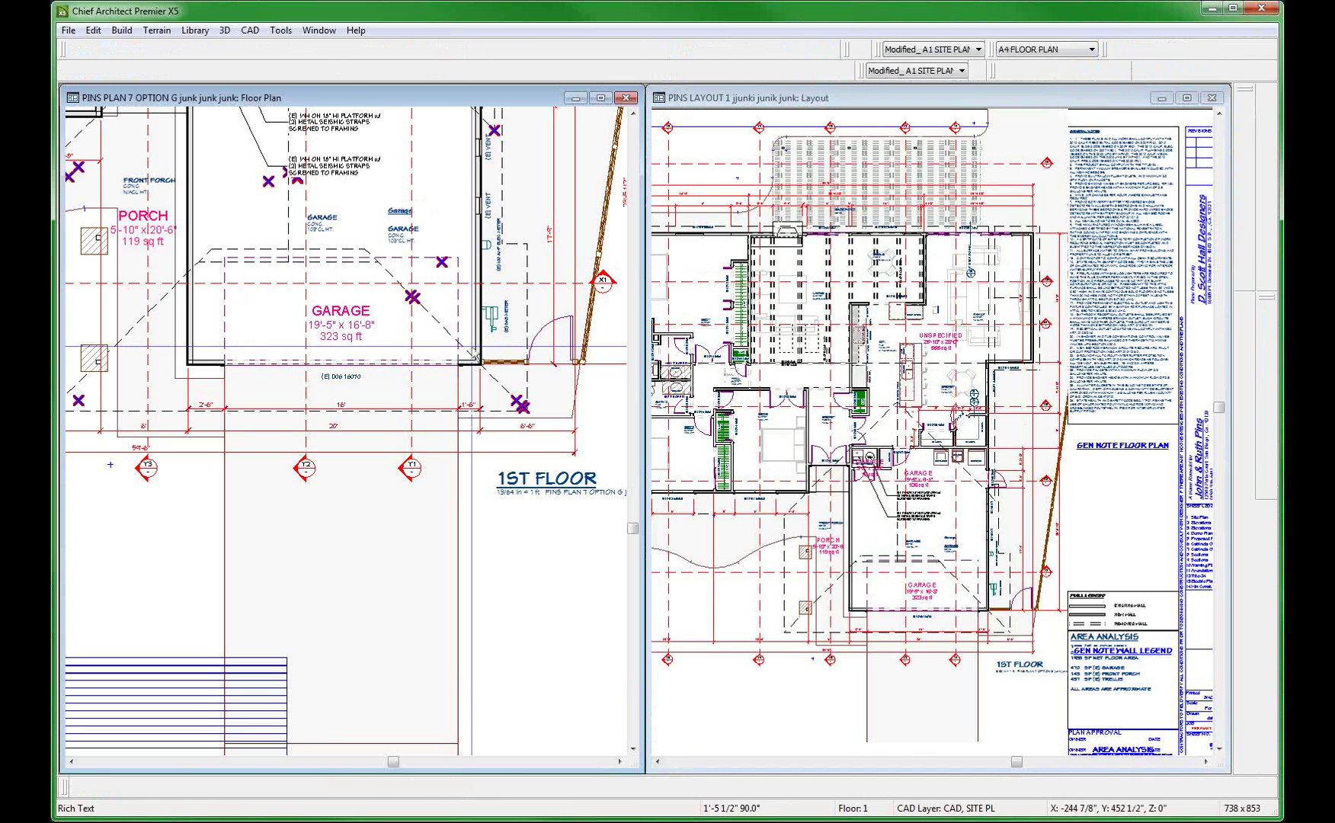
pyautogui.click(871, 407)
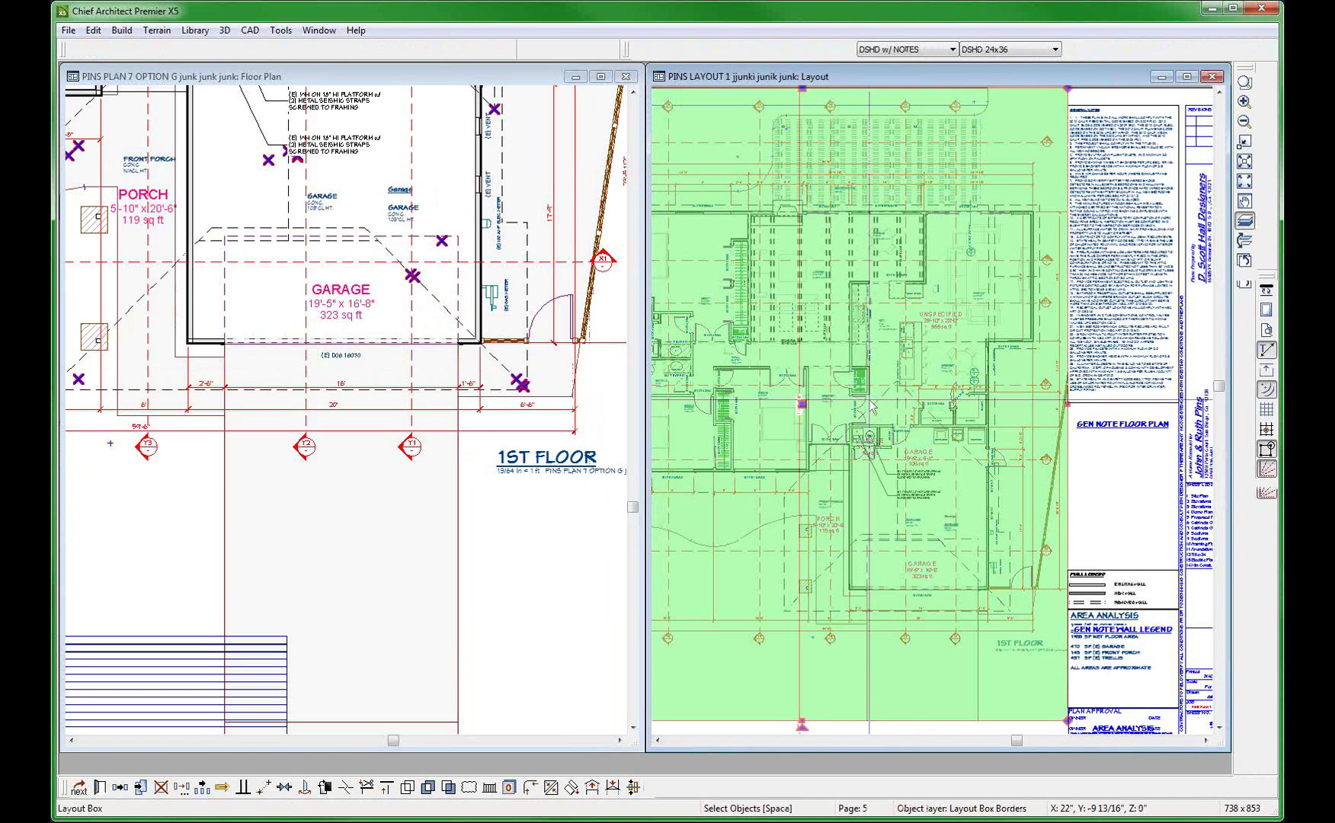
pyautogui.hotkey('ctrl', 'Tab')
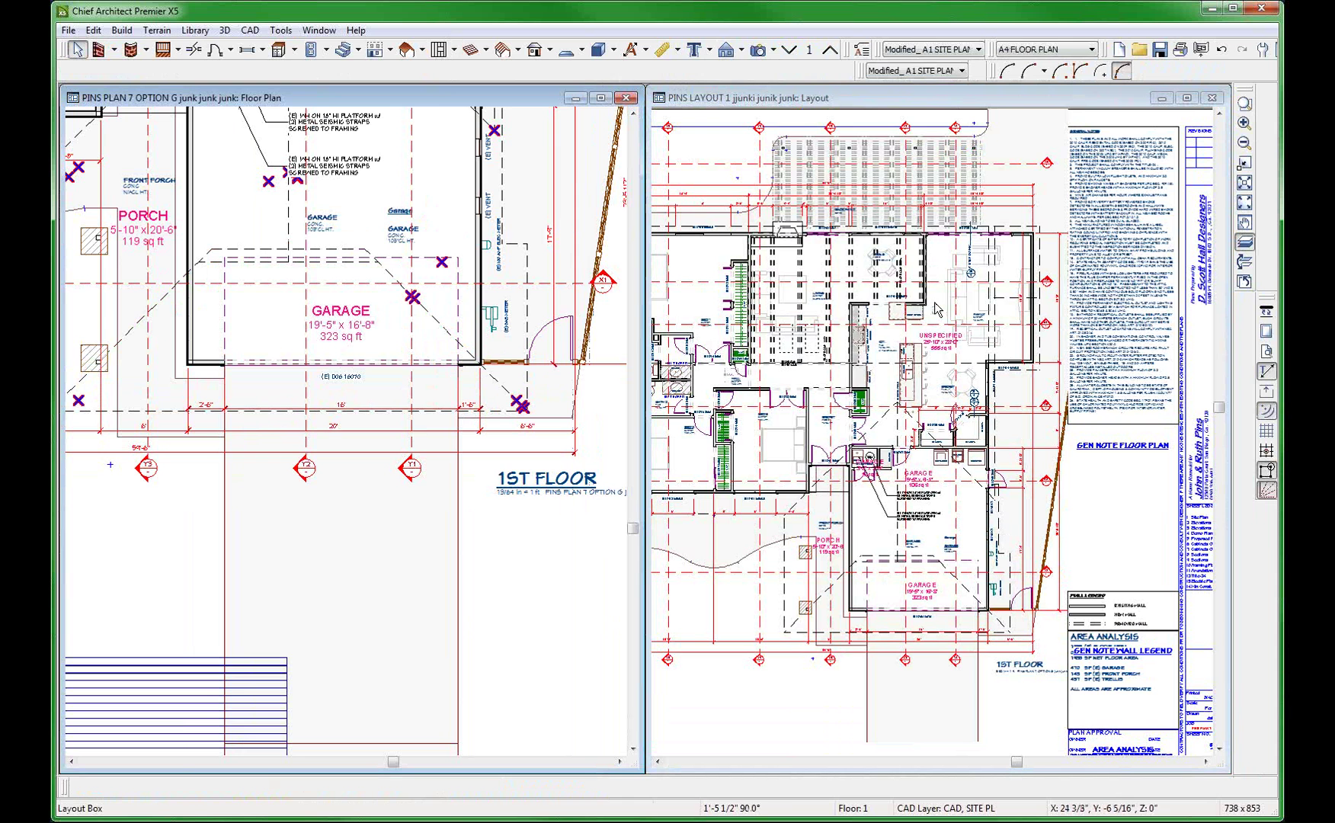
pyautogui.click(884, 392)
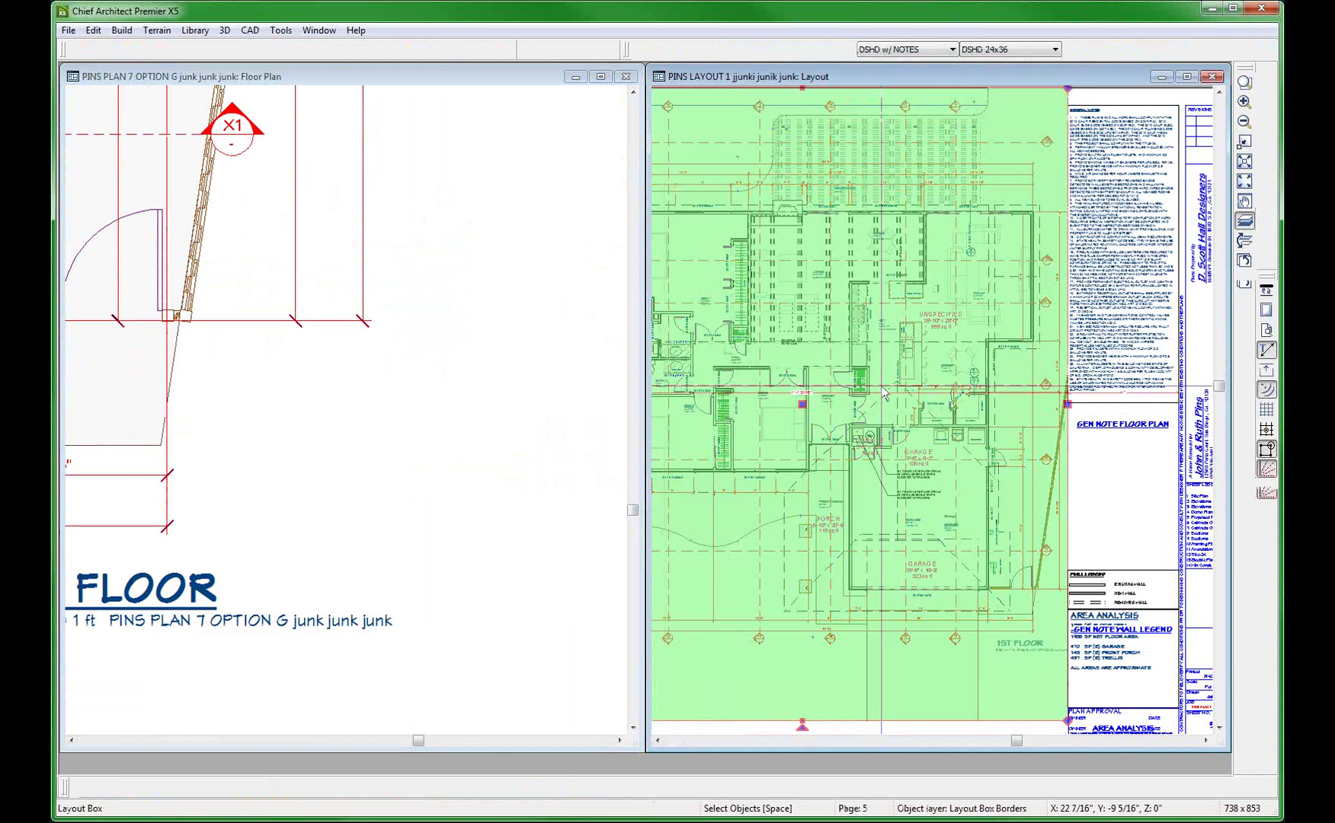
pyautogui.scroll(3, 892, 372)
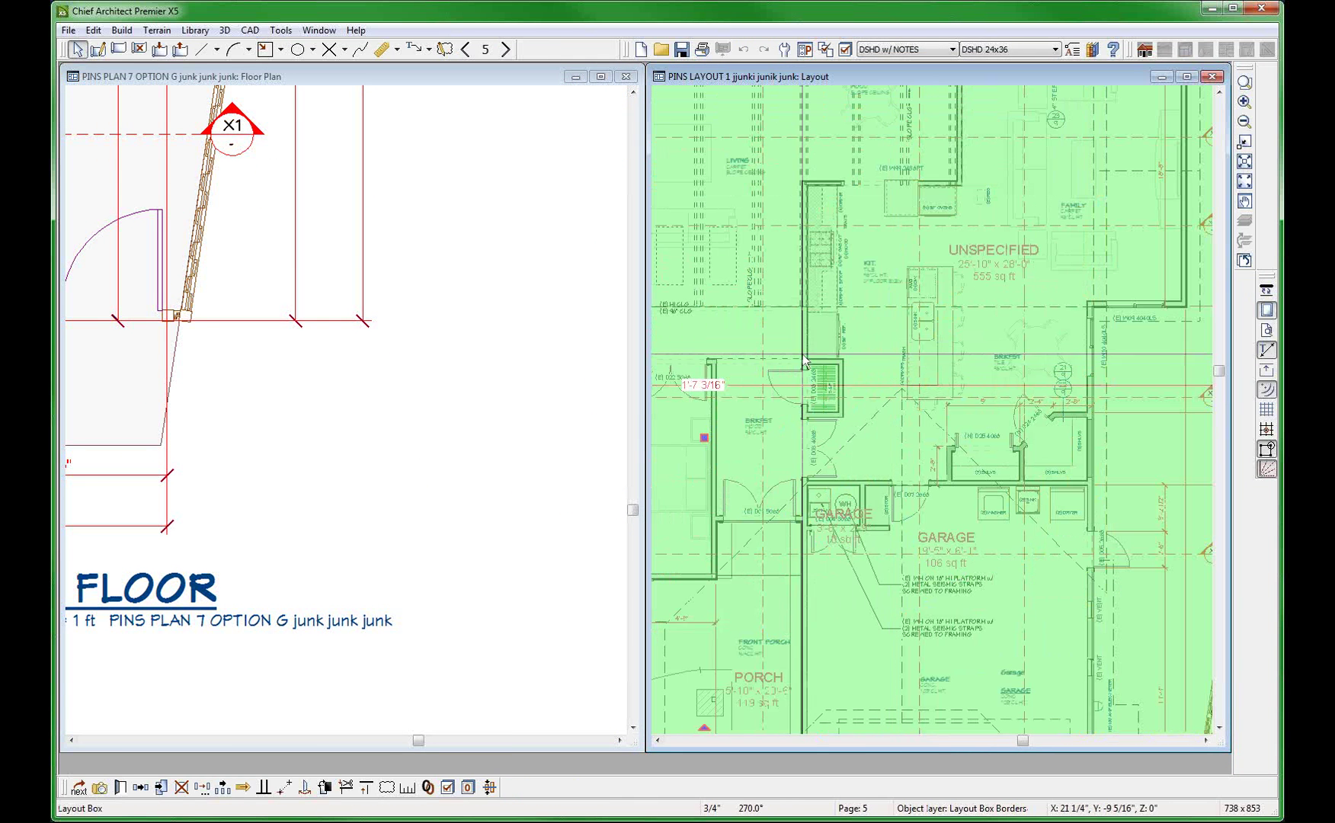
pyautogui.click(546, 298)
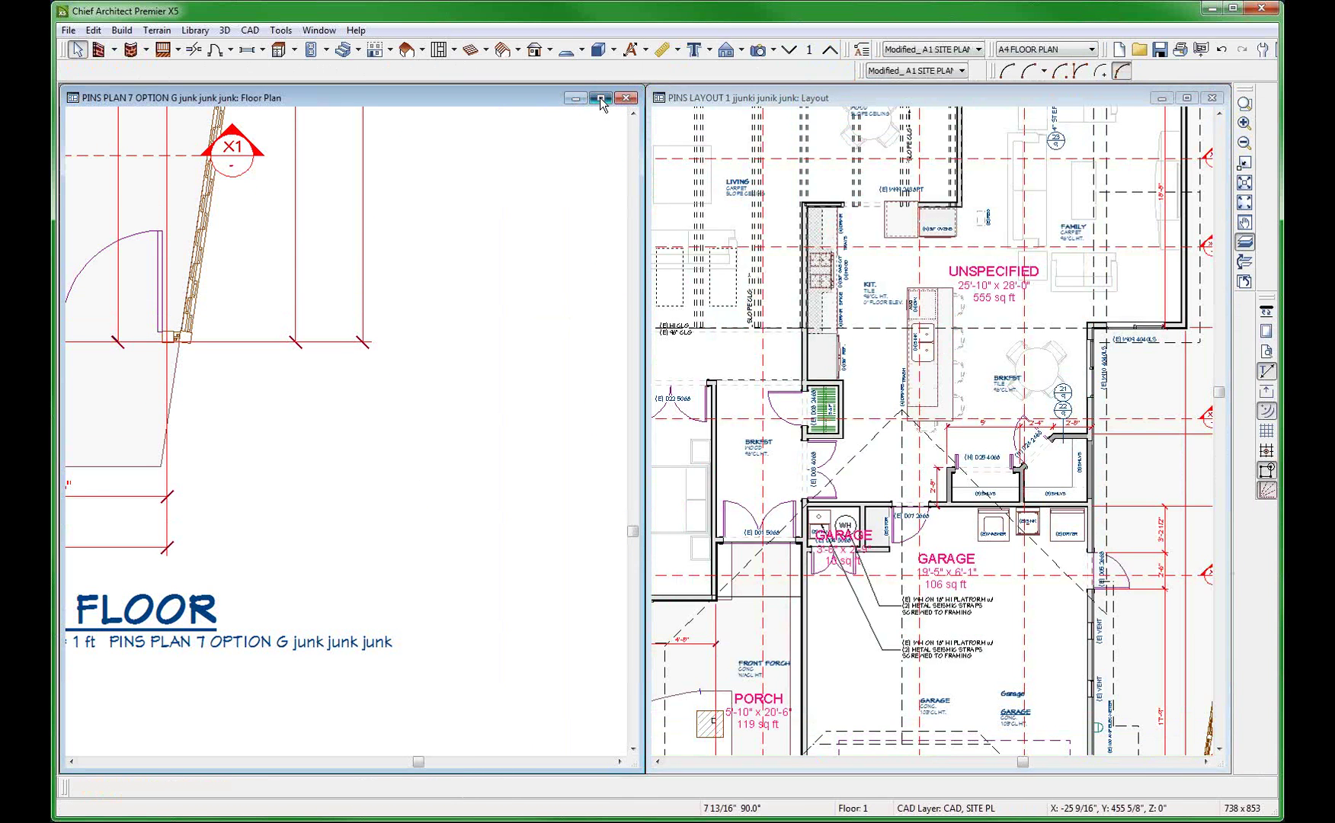
# Maximize the floor plan and check the 100 amp electric meter and the gas meter
pyautogui.click(600, 98)
pyautogui.scroll(-5, 871, 427)
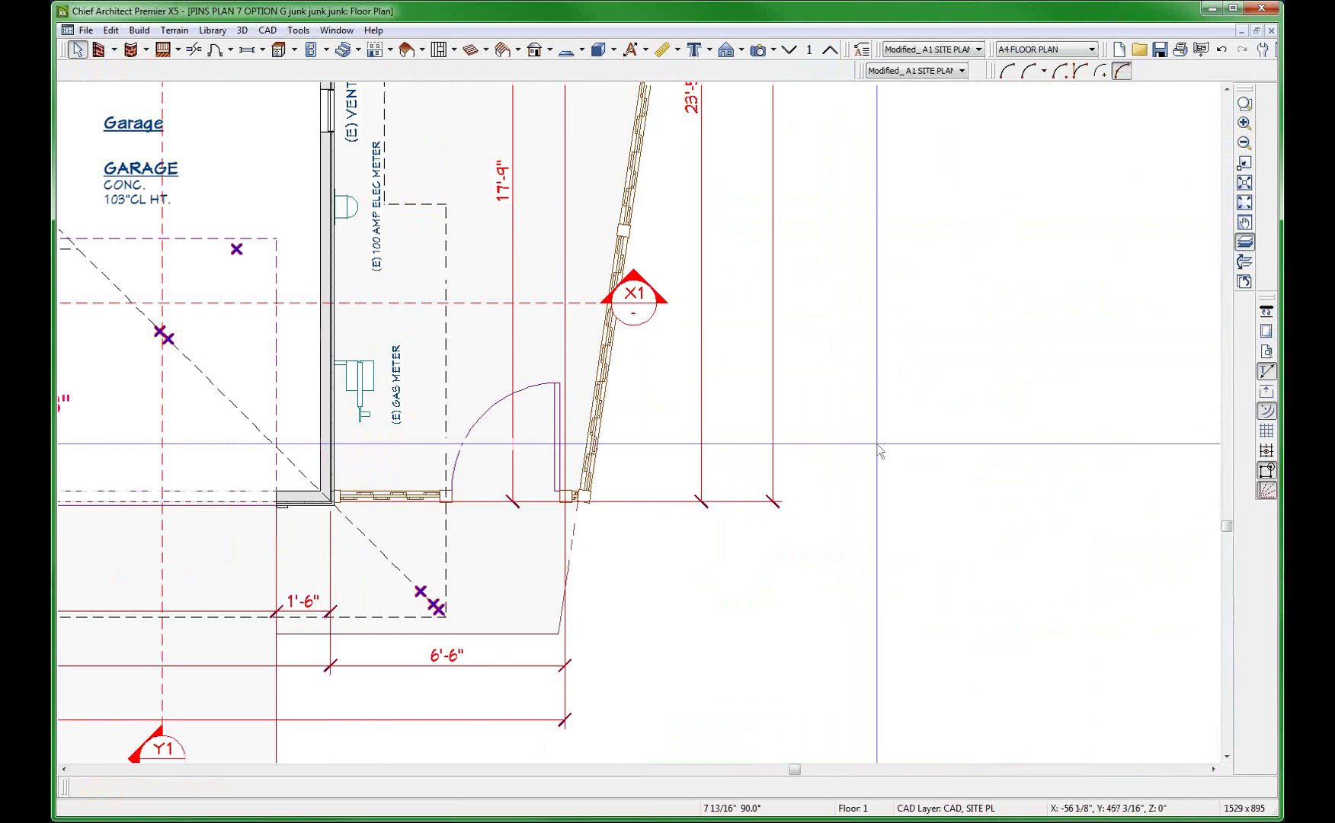
pyautogui.scroll(3, 261, 175)
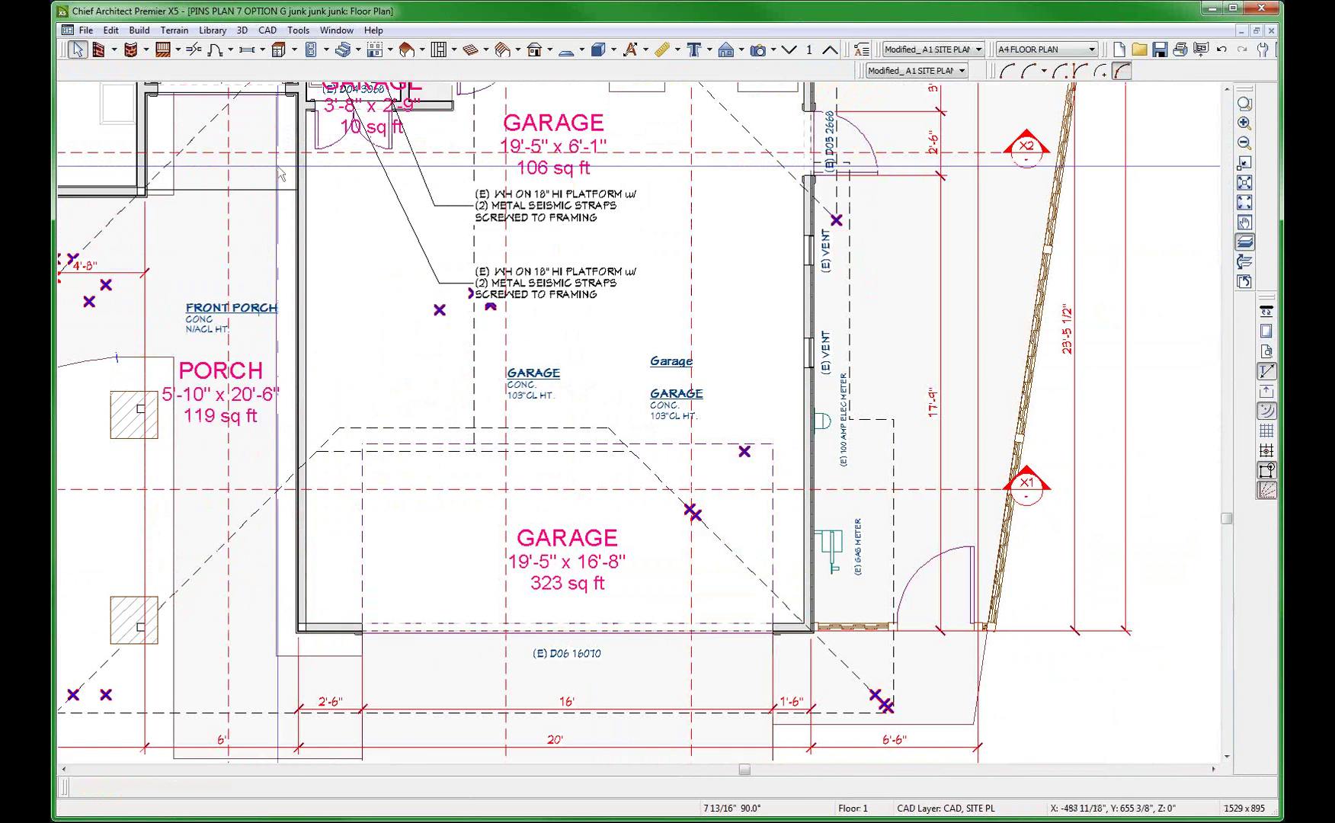
pyautogui.scroll(3, 749, 476)
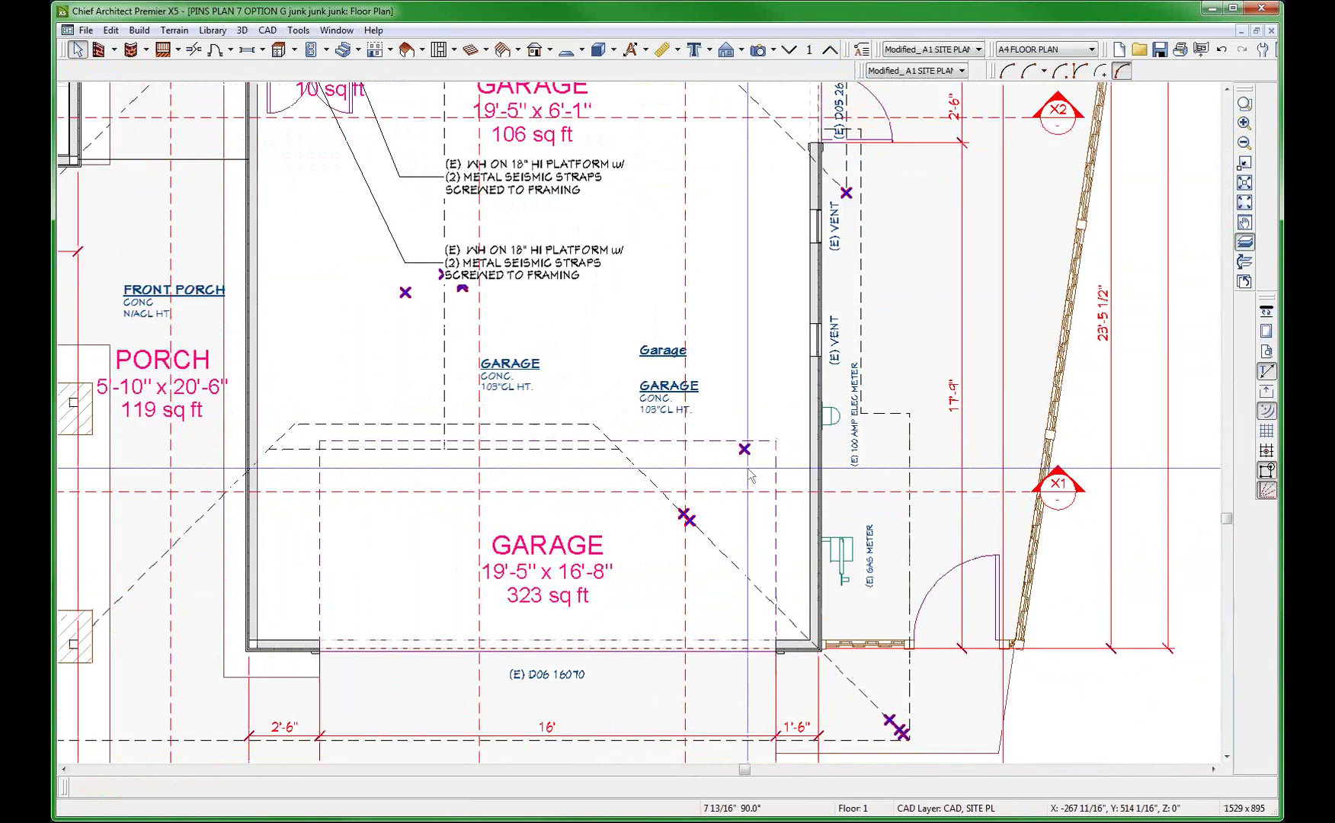
pyautogui.click(874, 391)
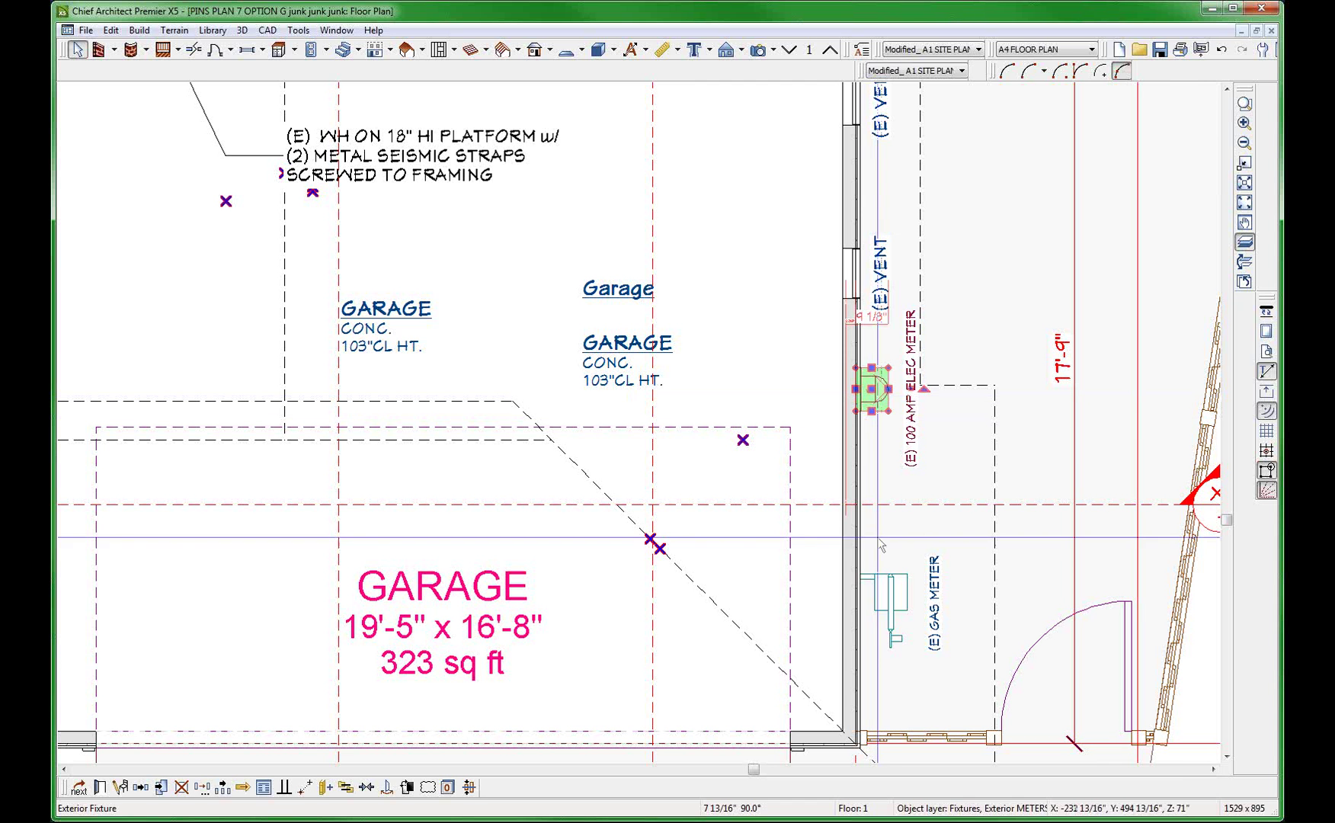
pyautogui.click(892, 606)
# Zoom in on the laundry with the washer, dryer and breakfast area
pyautogui.scroll(-4, 951, 613)
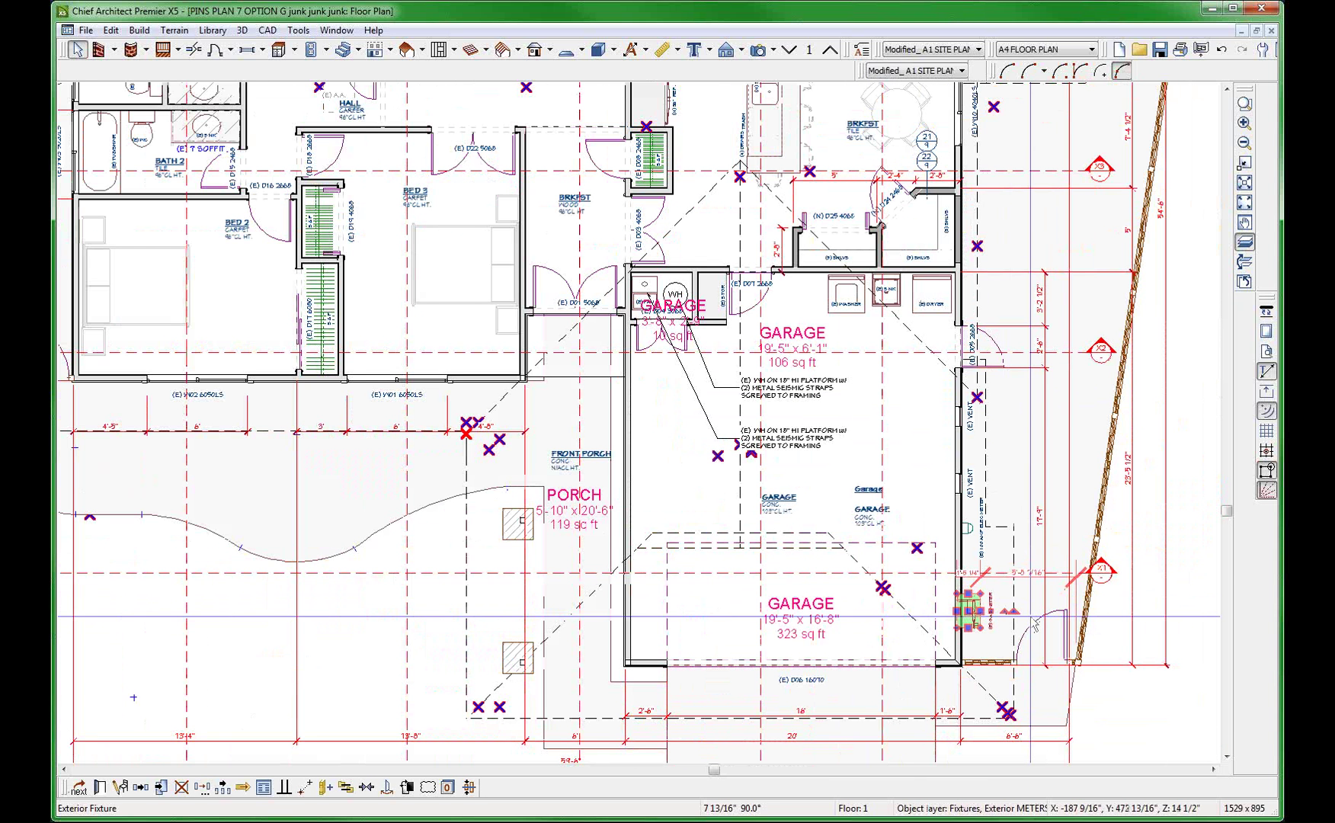
pyautogui.scroll(-2, 1022, 631)
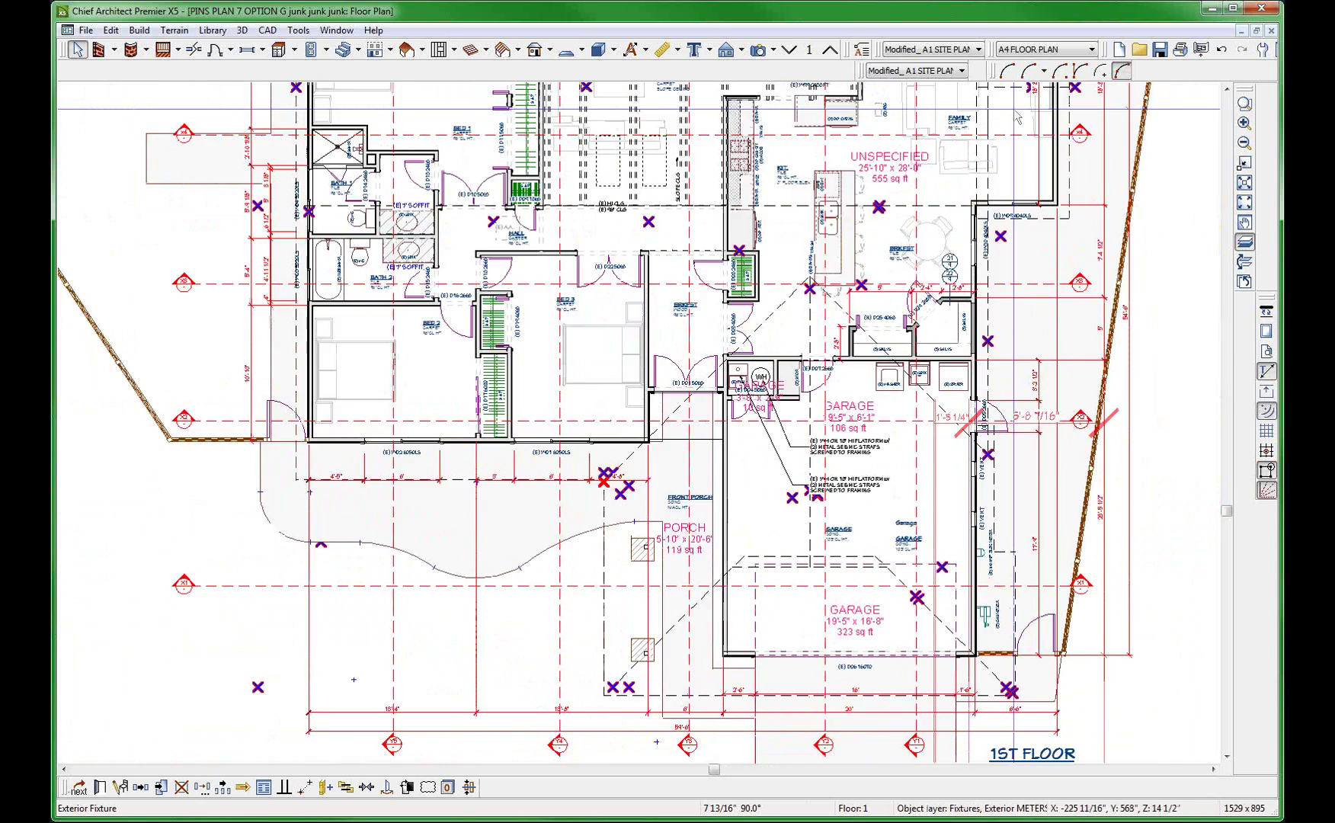
pyautogui.scroll(3, 1018, 116)
pyautogui.scroll(2, 833, 683)
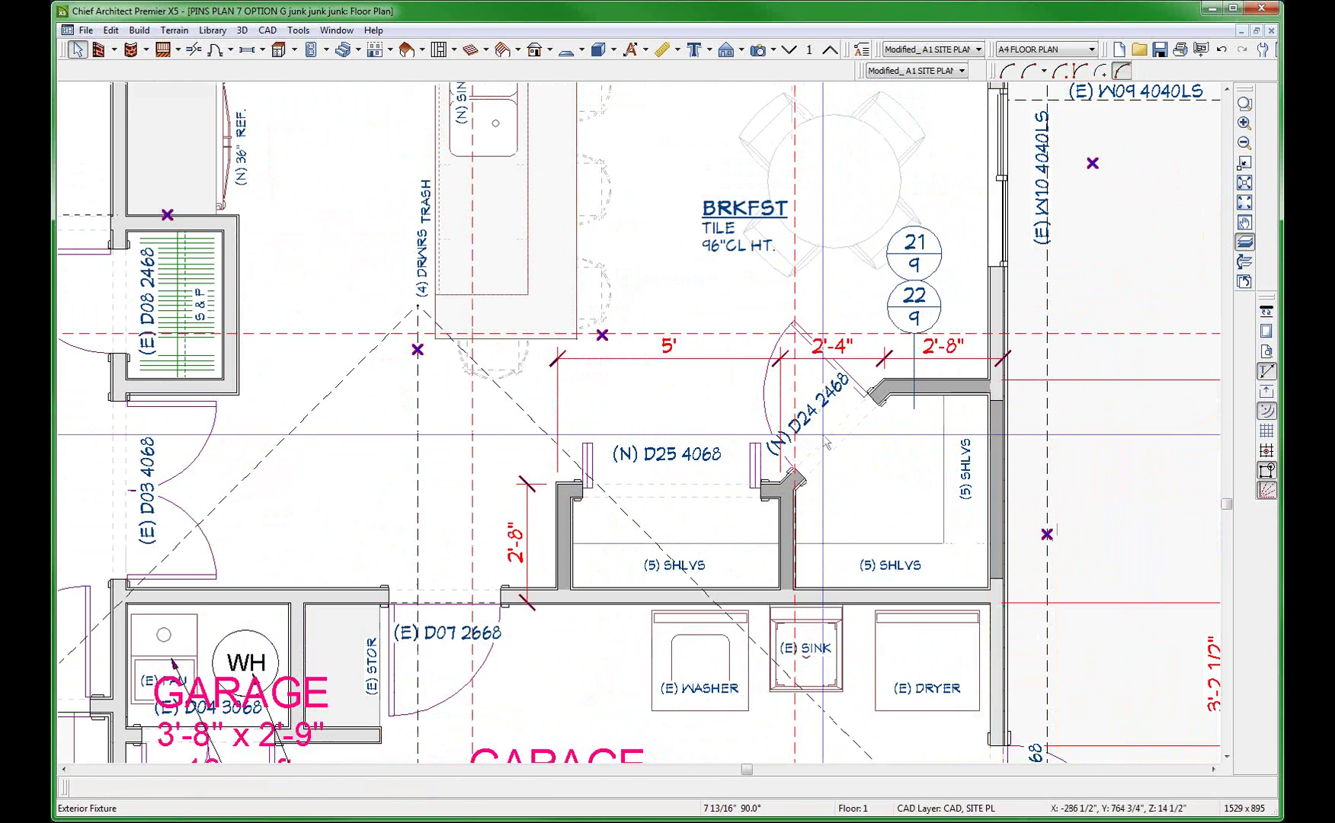
# Cut the (5) SHLVS wall cabinet and paste it just outside the right exterior wall
pyautogui.click(997, 233)
pyautogui.click(966, 489)
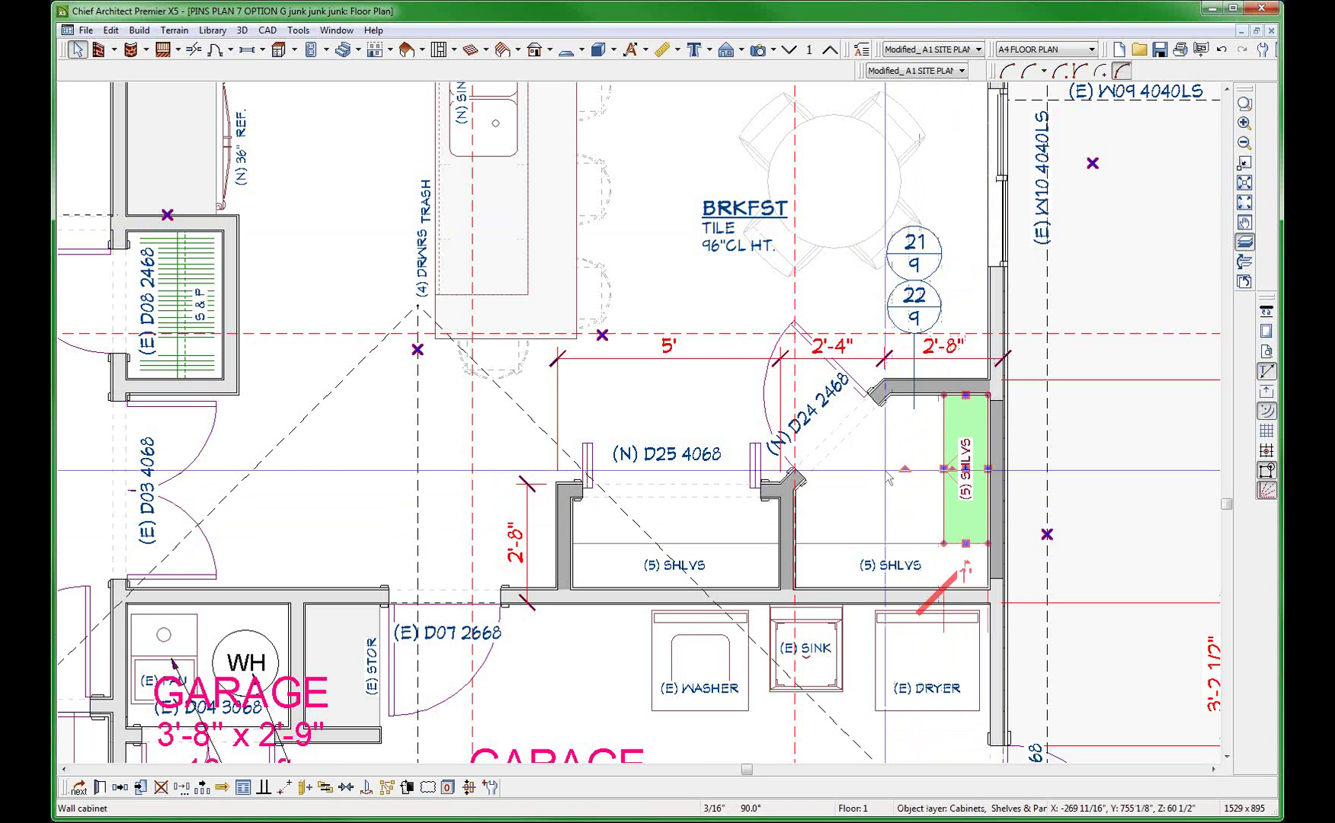
pyautogui.hotkey('ctrl', 'x')
pyautogui.hotkey('ctrl', 'v')
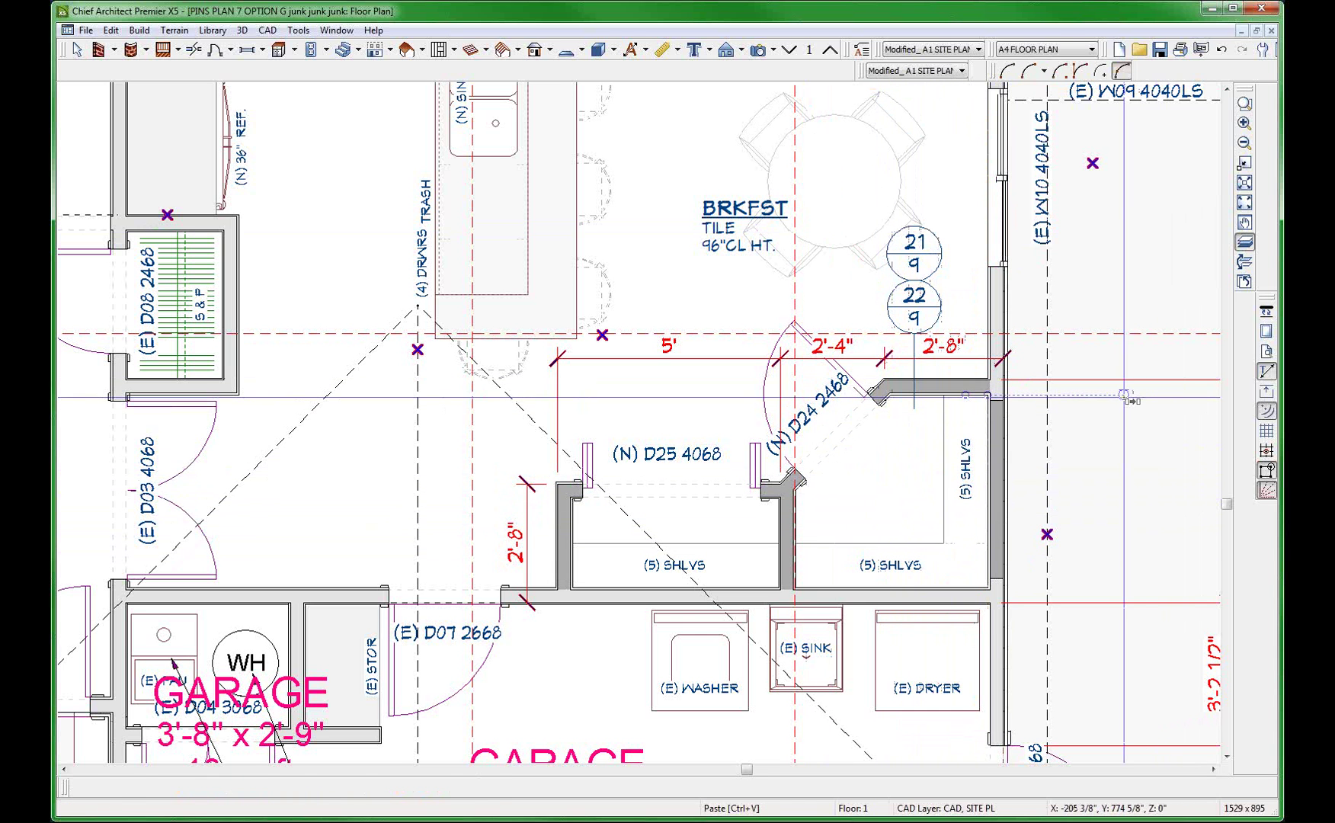
pyautogui.click(1124, 394)
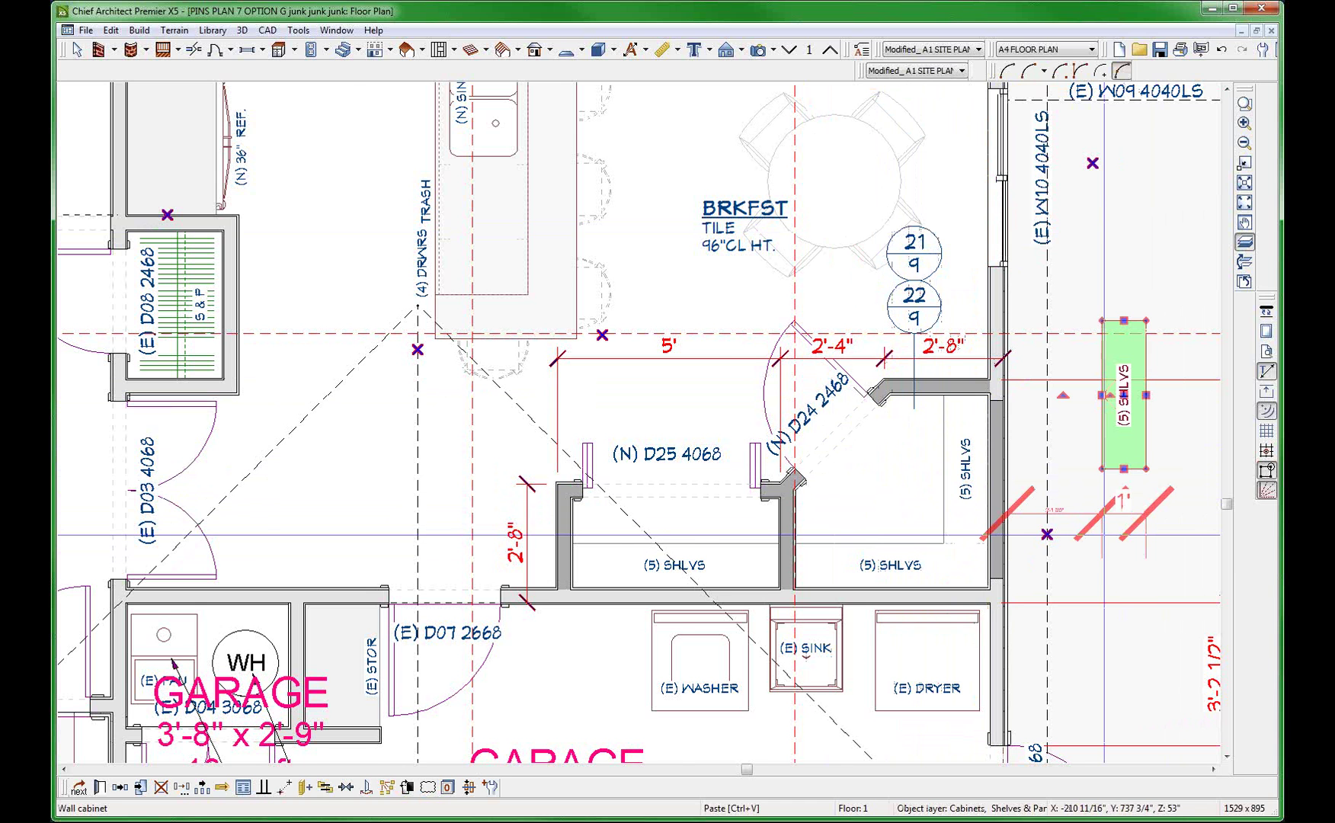
# Zoom to the kitchen and select the base cabinet beside the spice drawers
pyautogui.scroll(-3, 1102, 533)
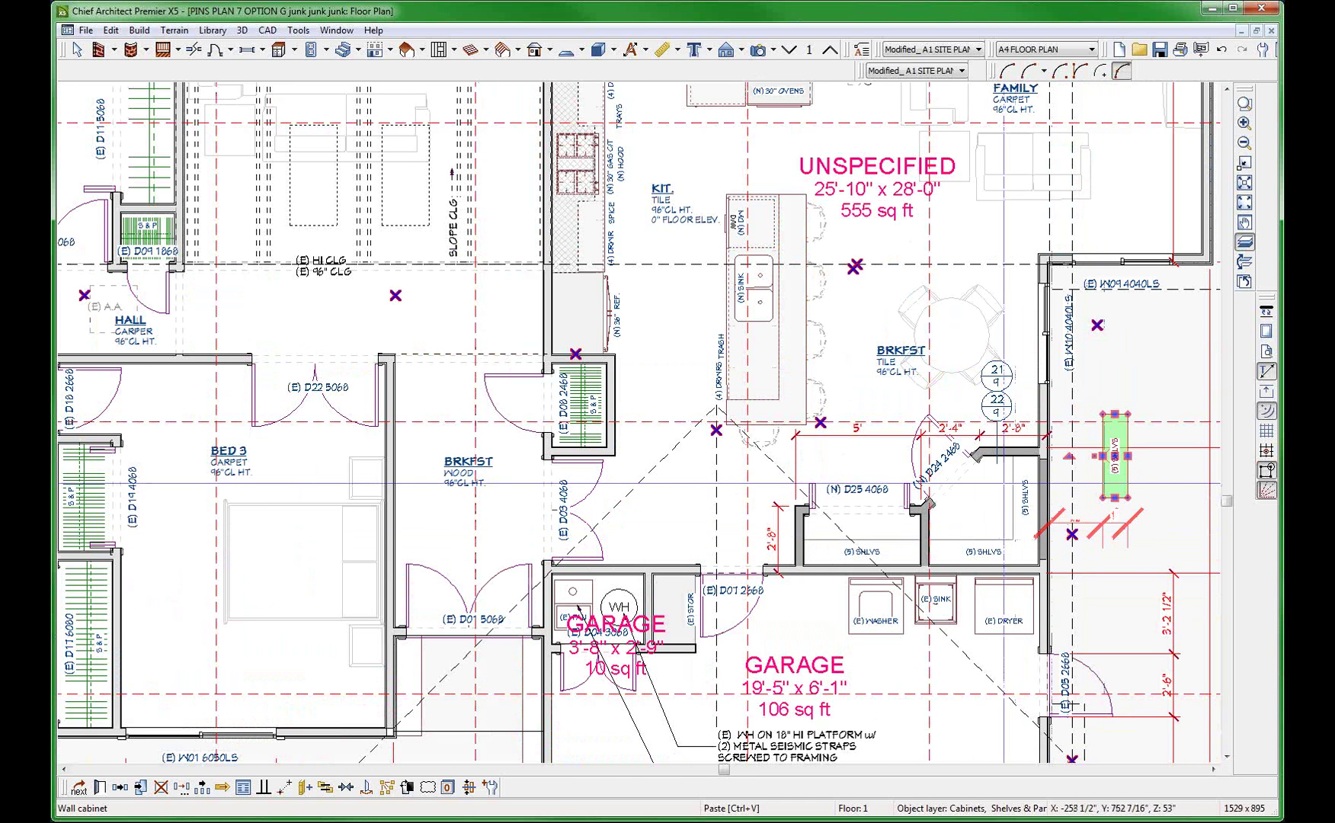
pyautogui.scroll(-2, 1004, 484)
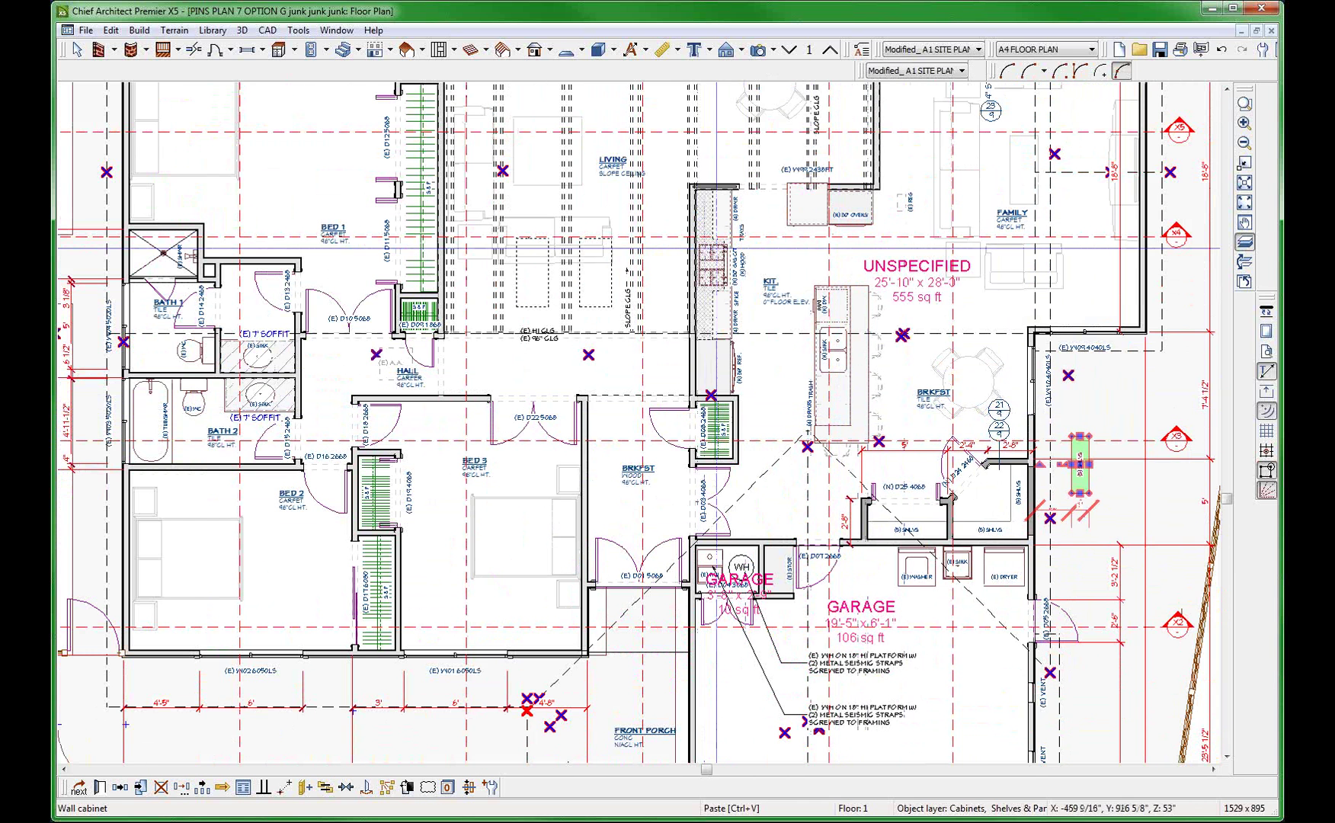
pyautogui.scroll(4, 686, 278)
pyautogui.click(802, 426)
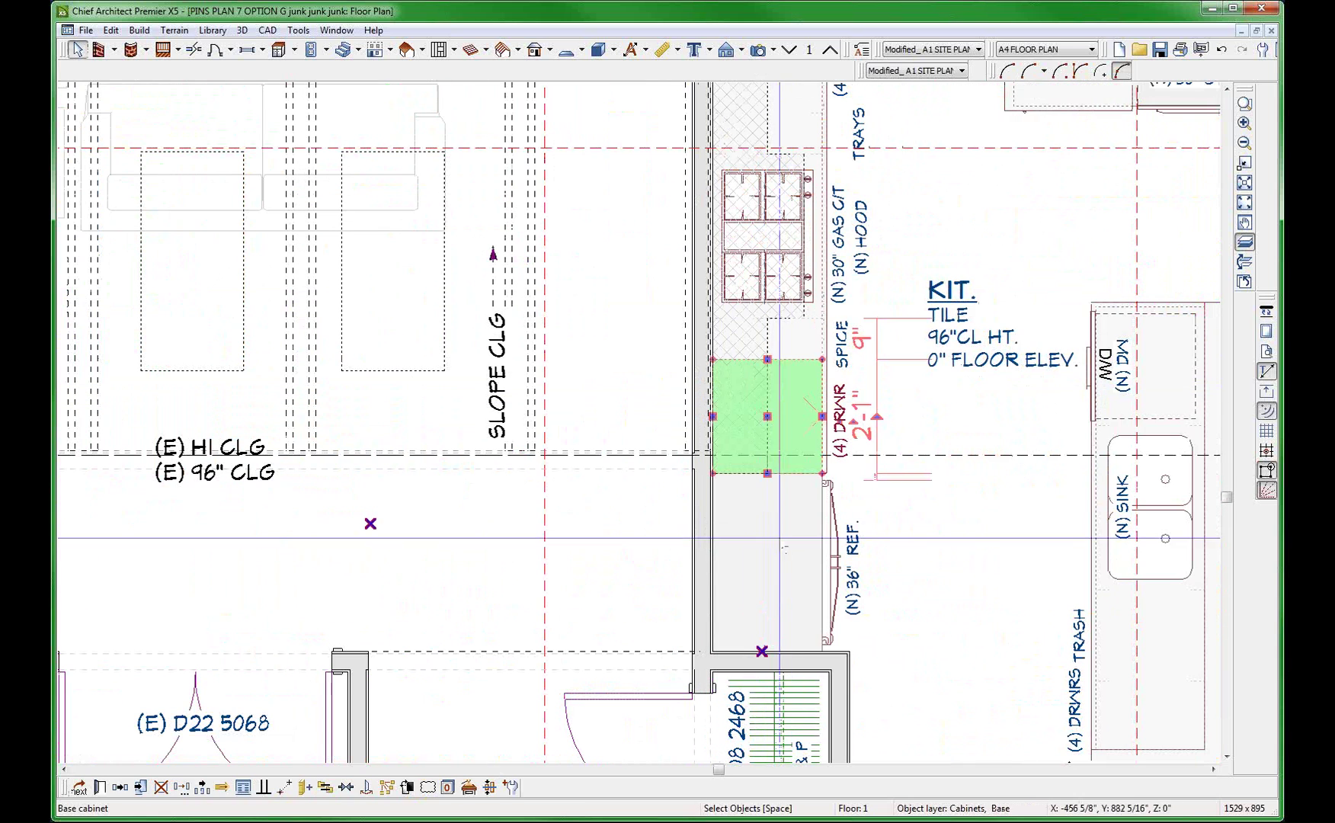
# Append the cabinet depth to the gas cooktop cabinet's label, making it (N) 30" GAS C/T 24
pyautogui.click(783, 241)
pyautogui.scroll(-1, 796, 423)
pyautogui.doubleClick(778, 297)
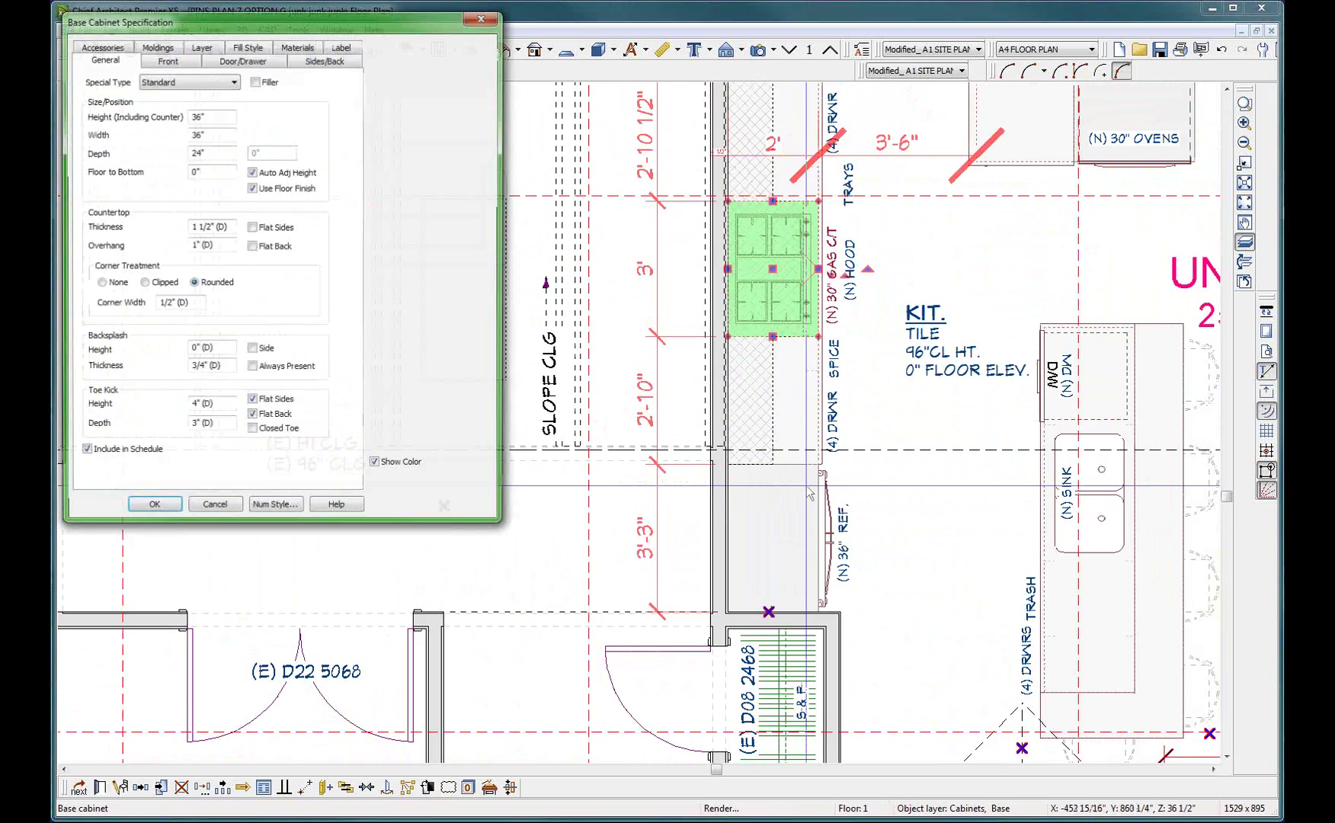
pyautogui.click(344, 48)
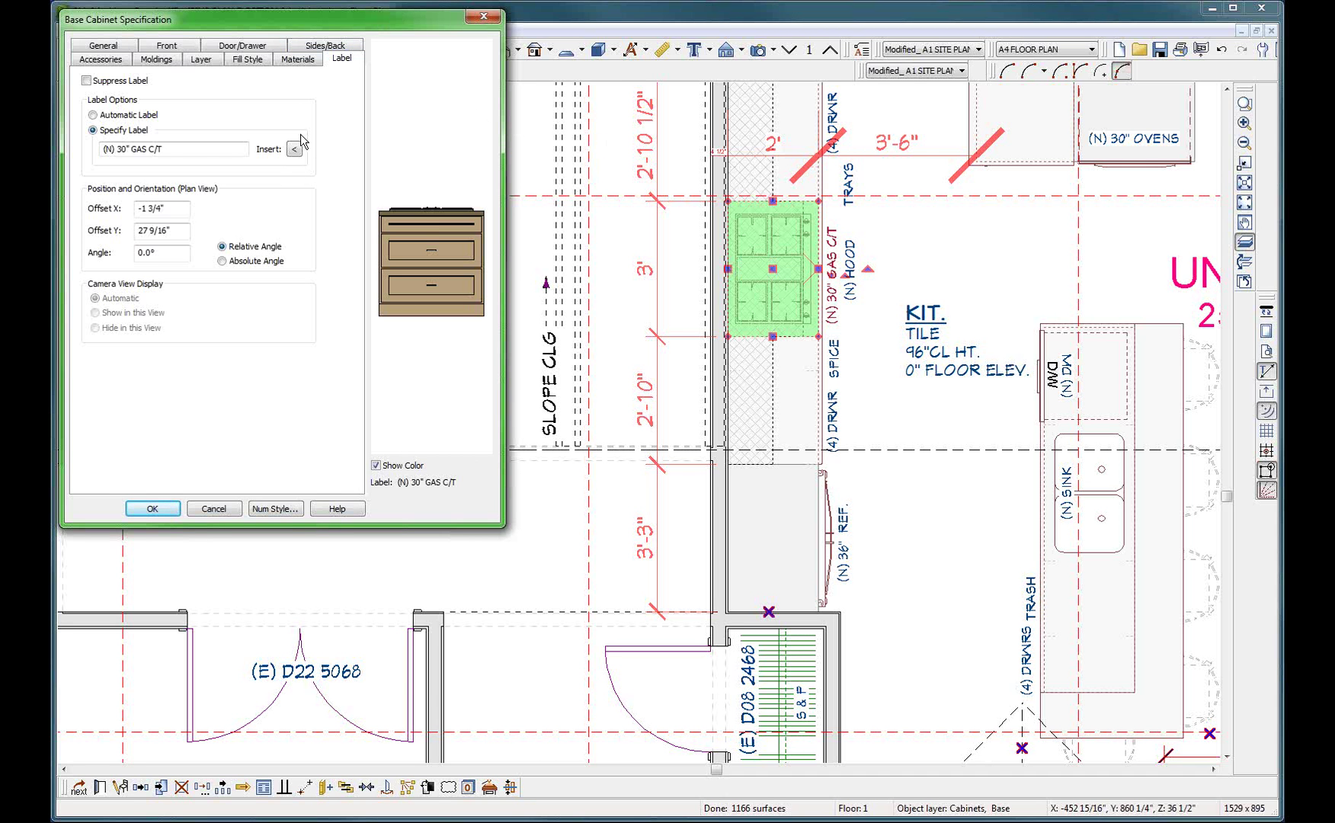
pyautogui.click(168, 149)
pyautogui.click(294, 149)
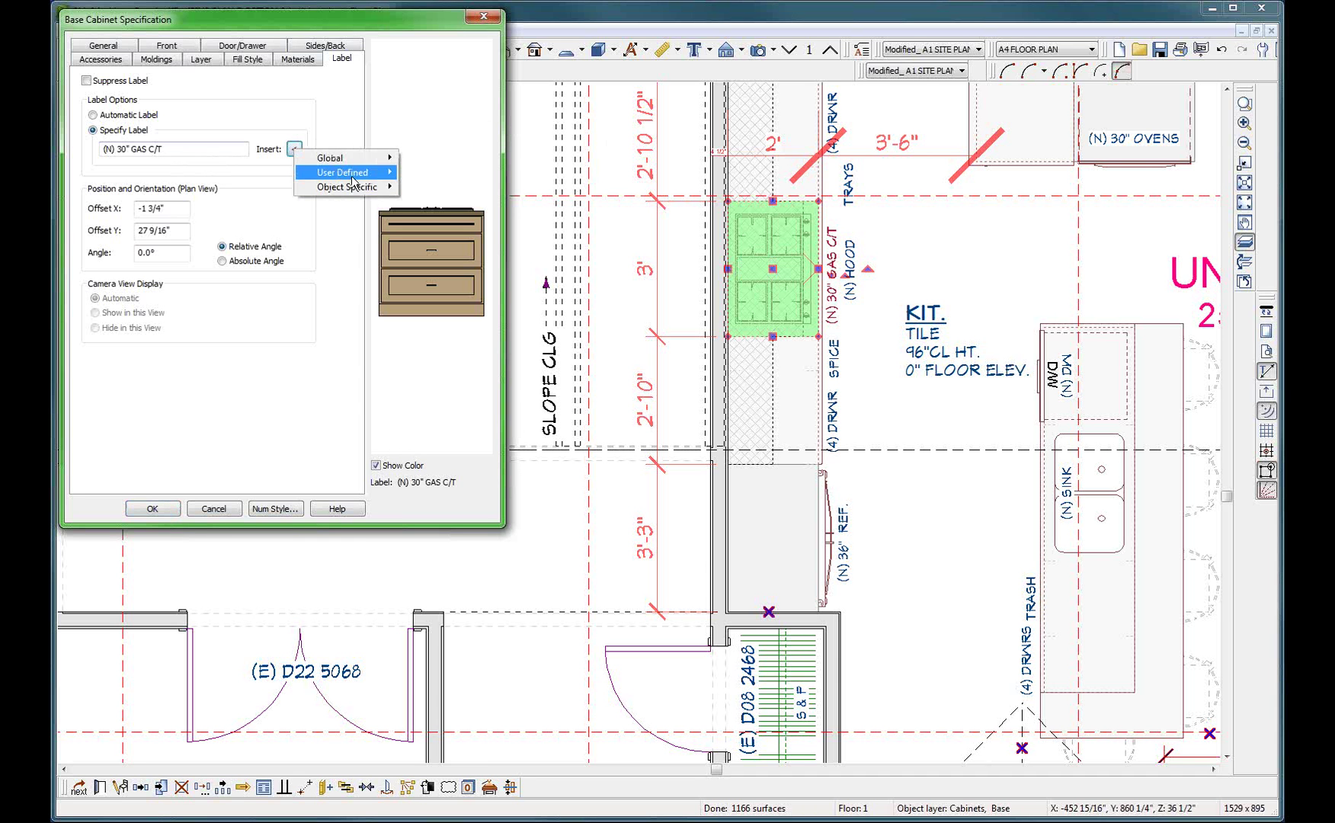
pyautogui.moveTo(379, 186)
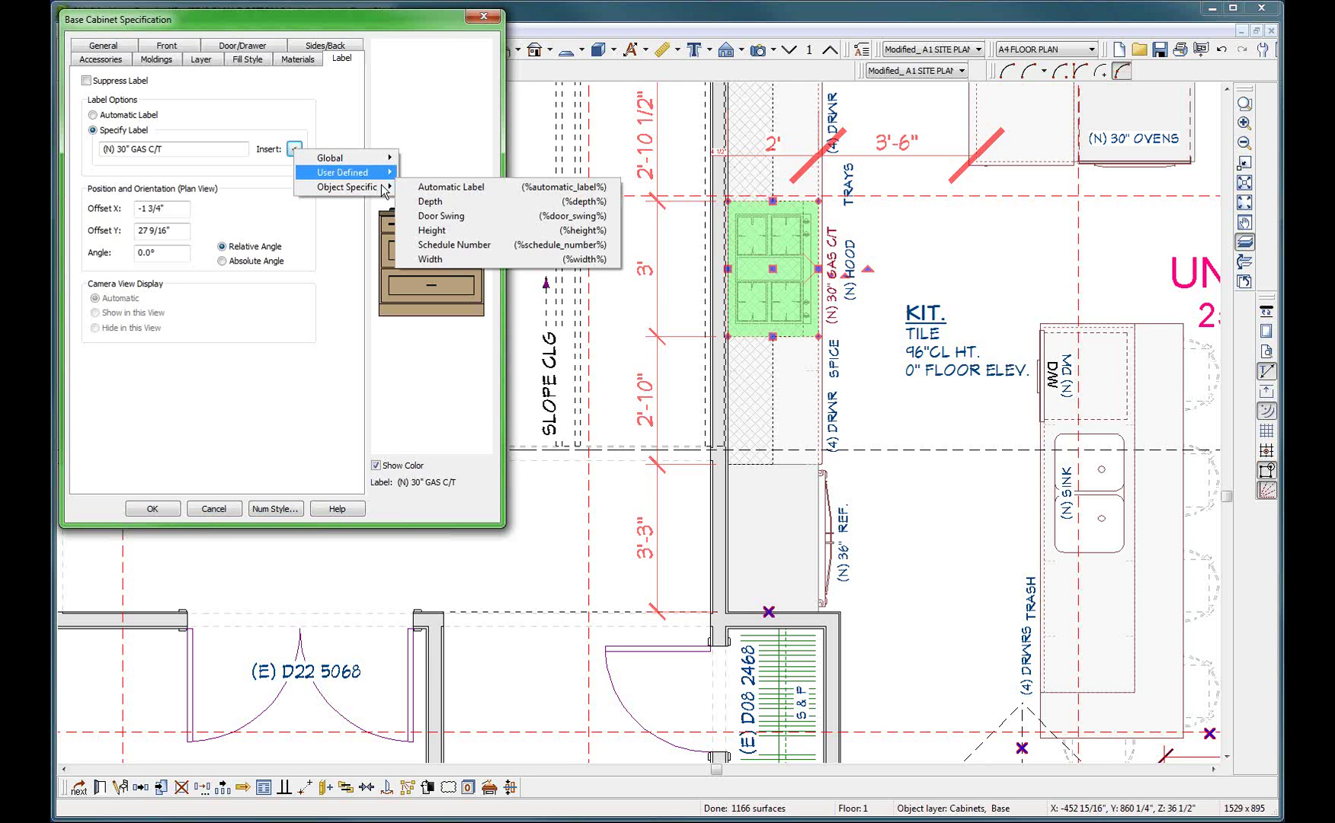
pyautogui.click(430, 201)
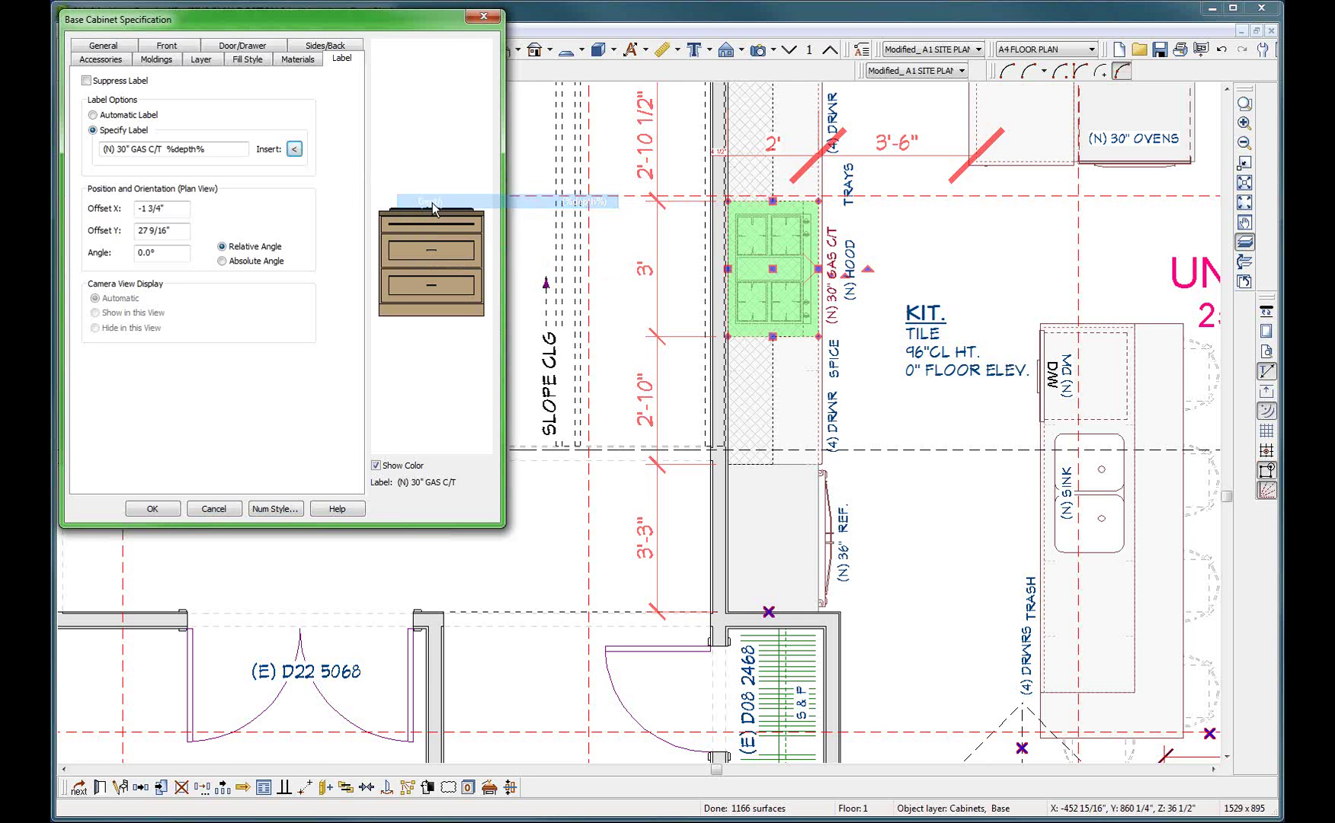
pyautogui.click(152, 508)
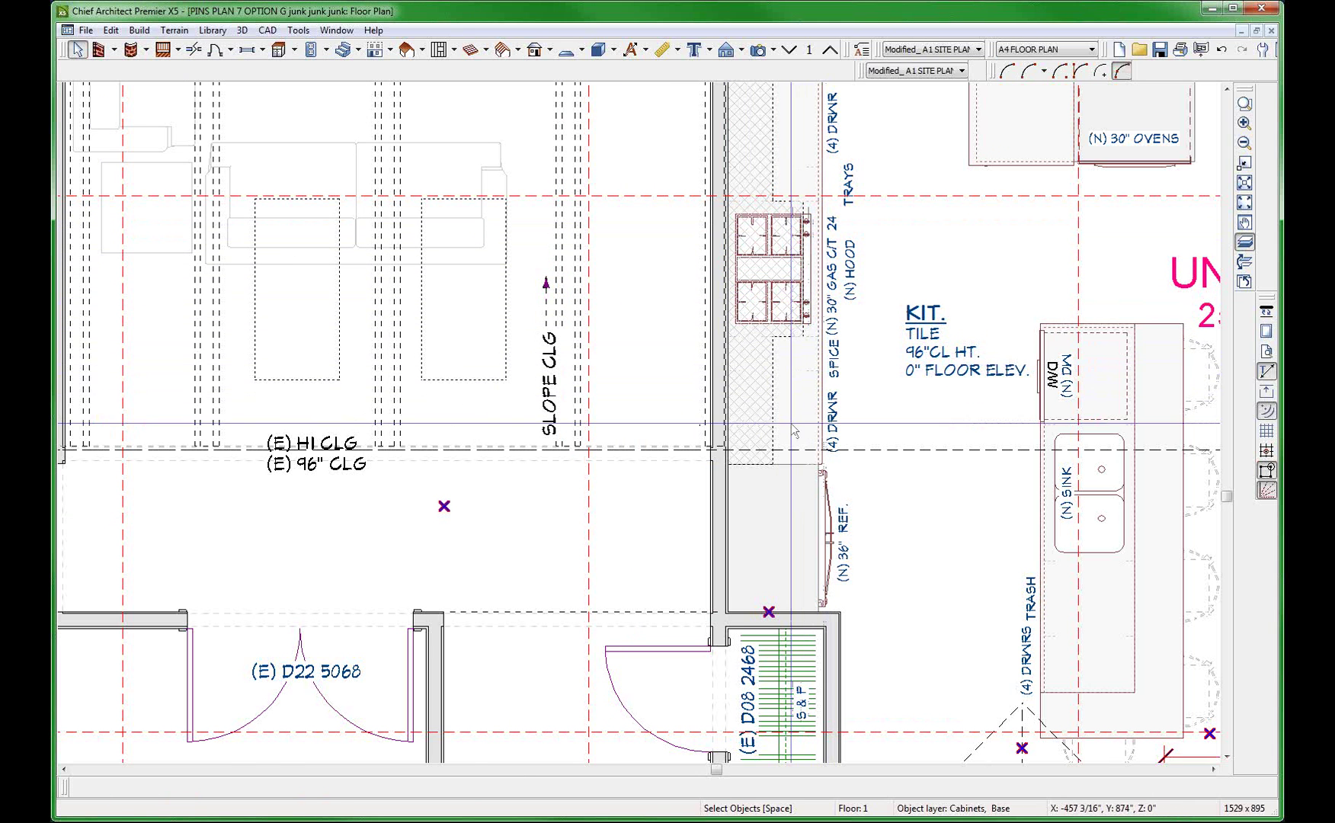
# Switch to the PINS LAYOUT 1 layout window
pyautogui.scroll(2, 792, 431)
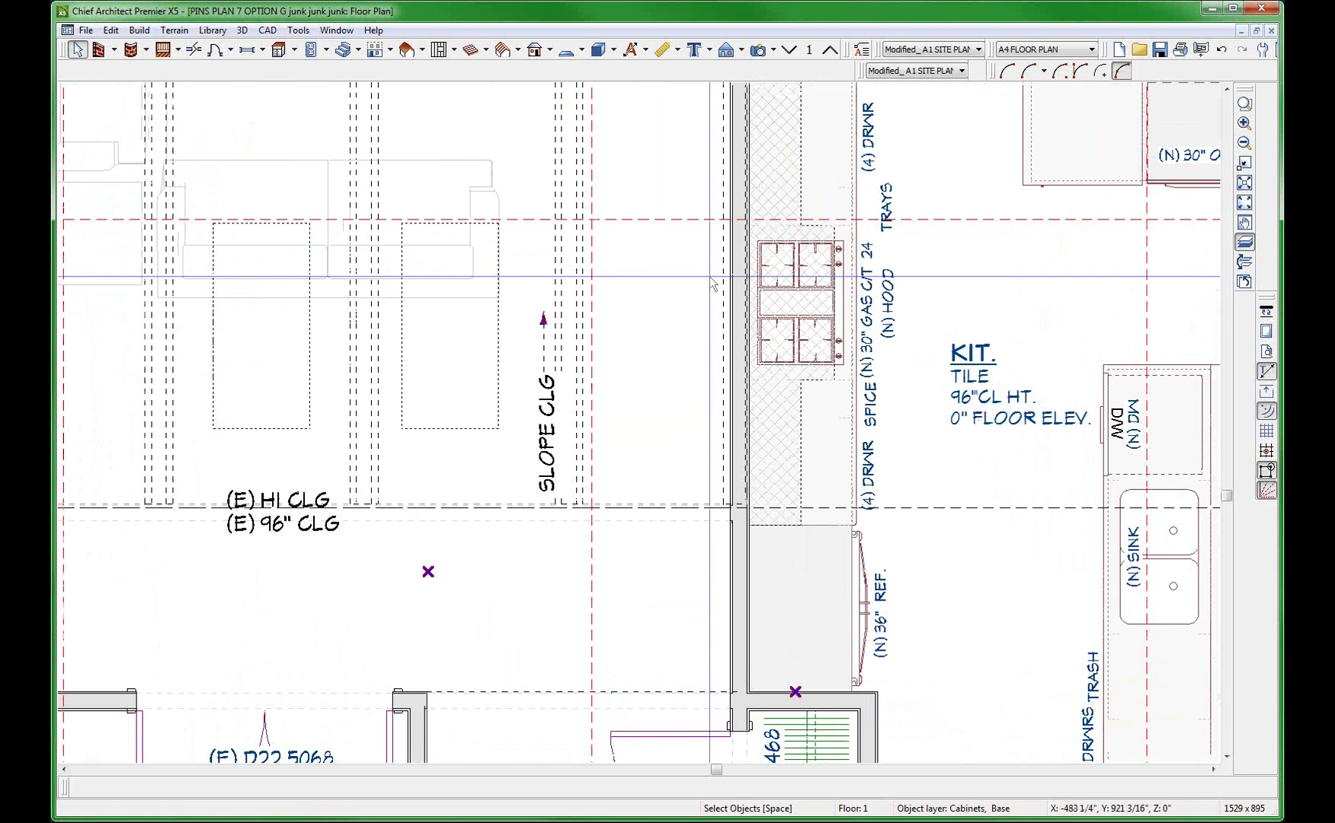
pyautogui.scroll(-2, 715, 305)
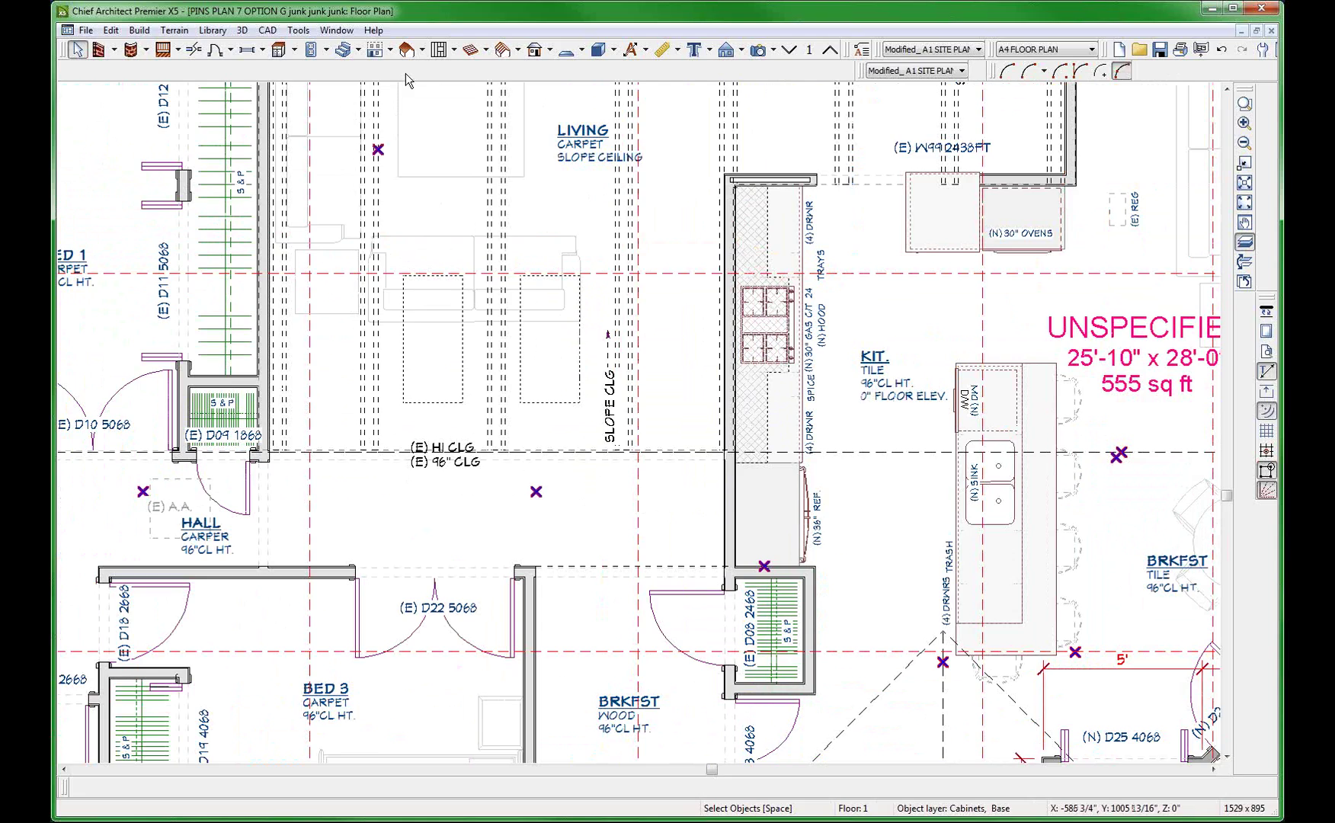
pyautogui.click(337, 30)
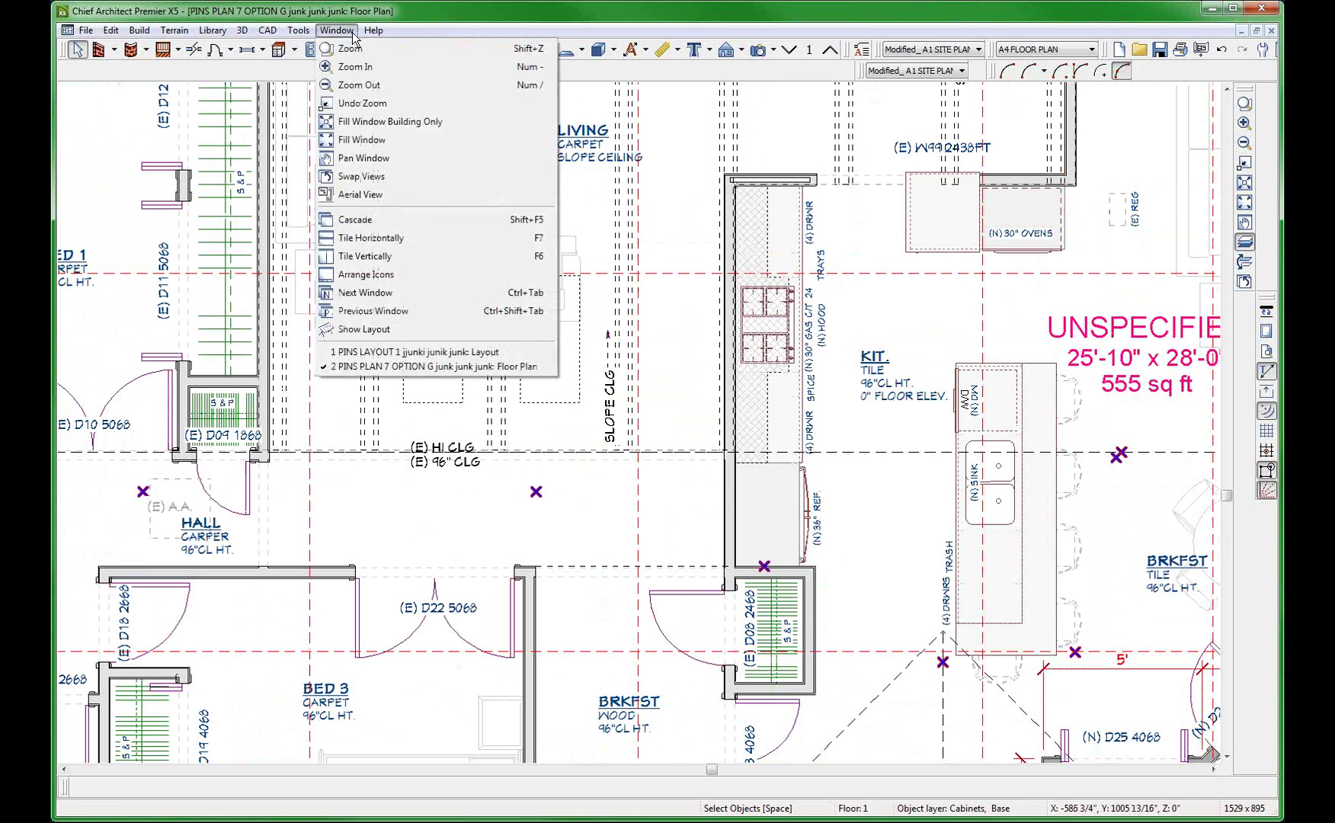
pyautogui.click(457, 352)
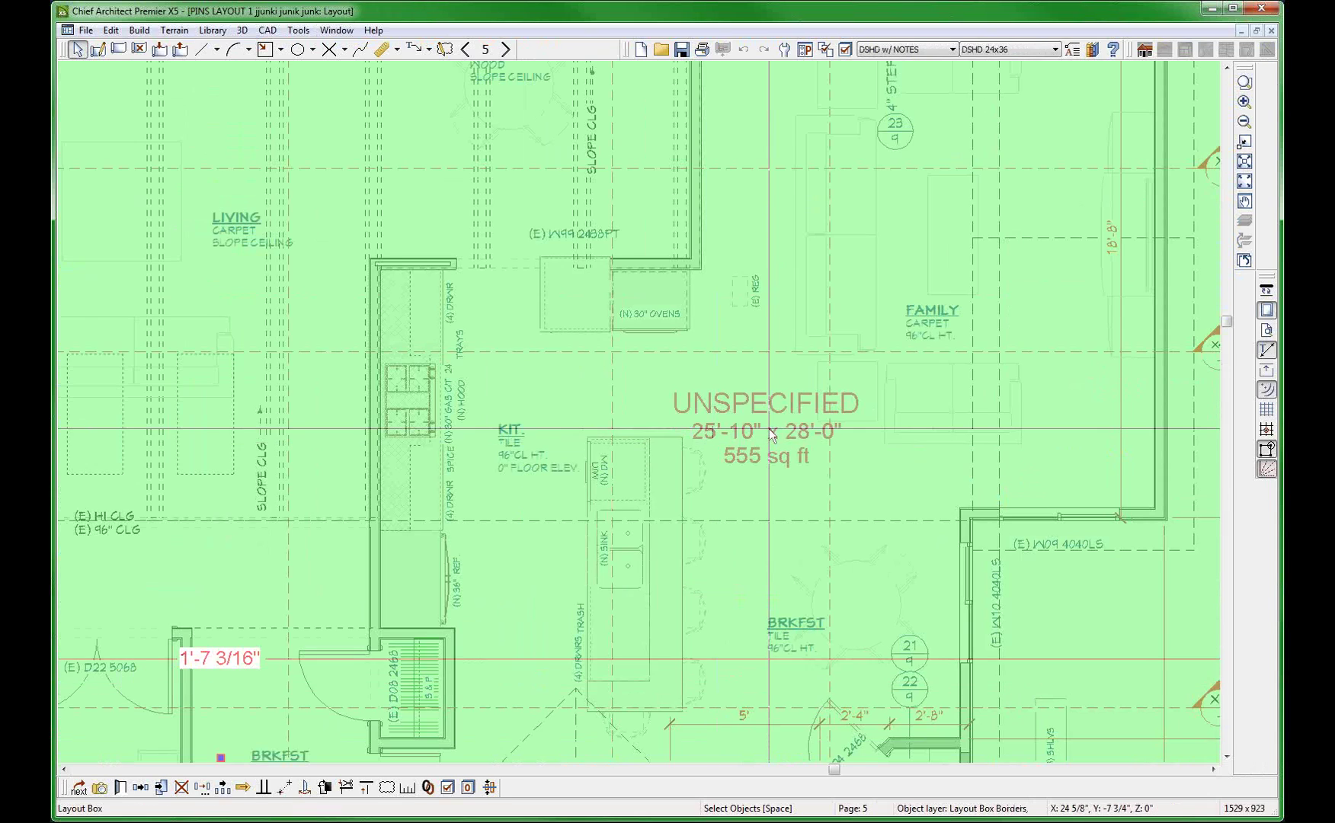
# Go to layout page 2 and select the layout box showing the elevation
pyautogui.scroll(-5, 769, 429)
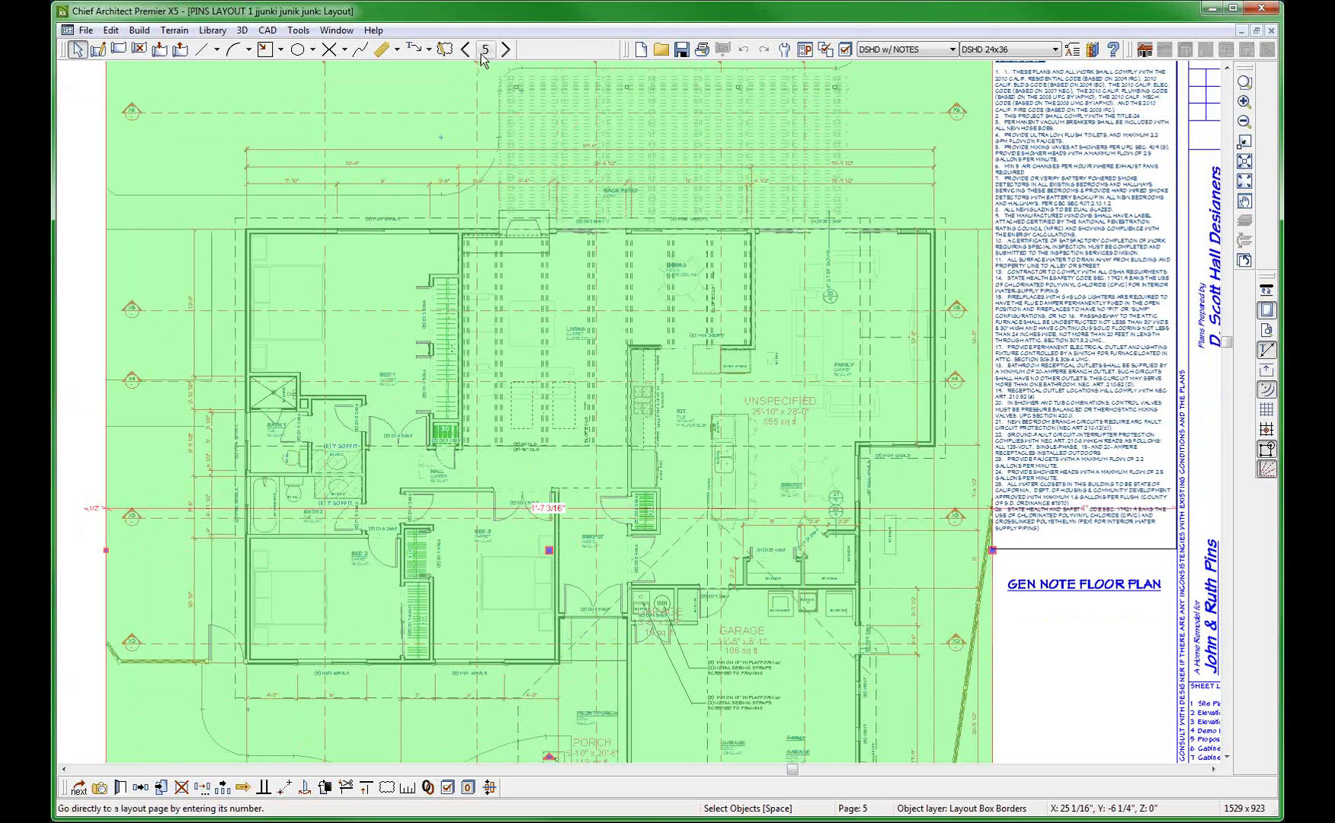
pyautogui.click(485, 49)
pyautogui.write('2')
pyautogui.press('Return')
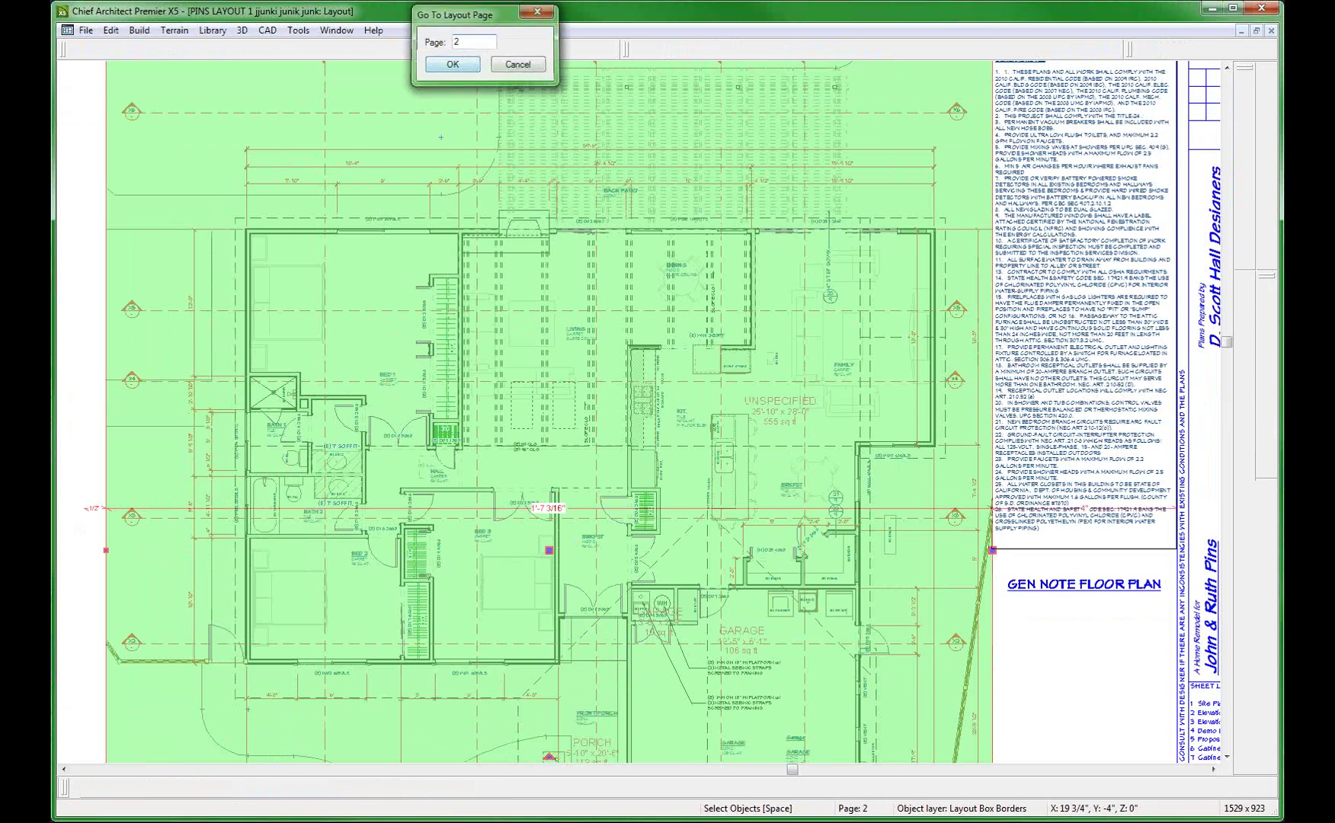
pyautogui.scroll(2, 851, 400)
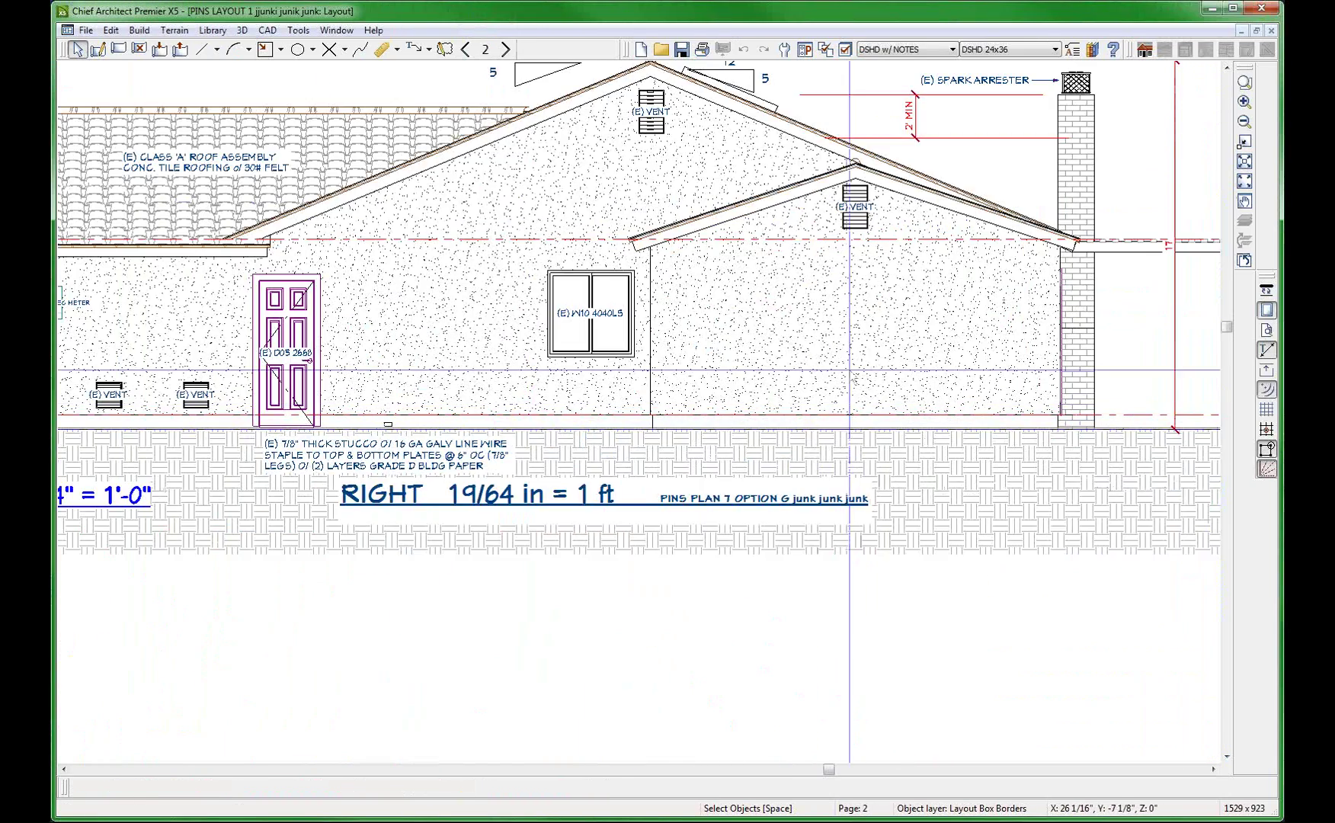
pyautogui.click(882, 314)
# Open the RIGHT elevation behind the page 2 layout box and zoom to fit the house
pyautogui.doubleClick(825, 309)
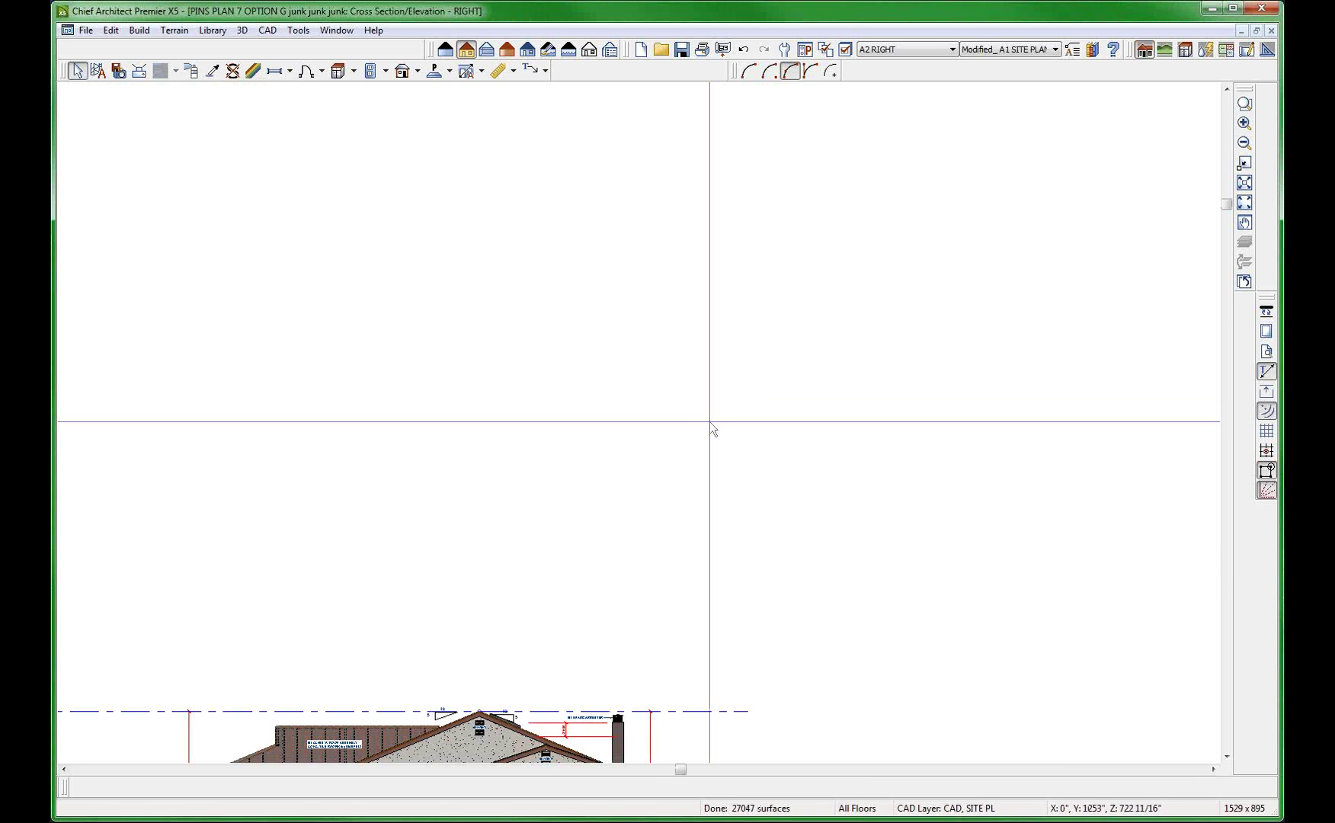
pyautogui.scroll(-2, 715, 426)
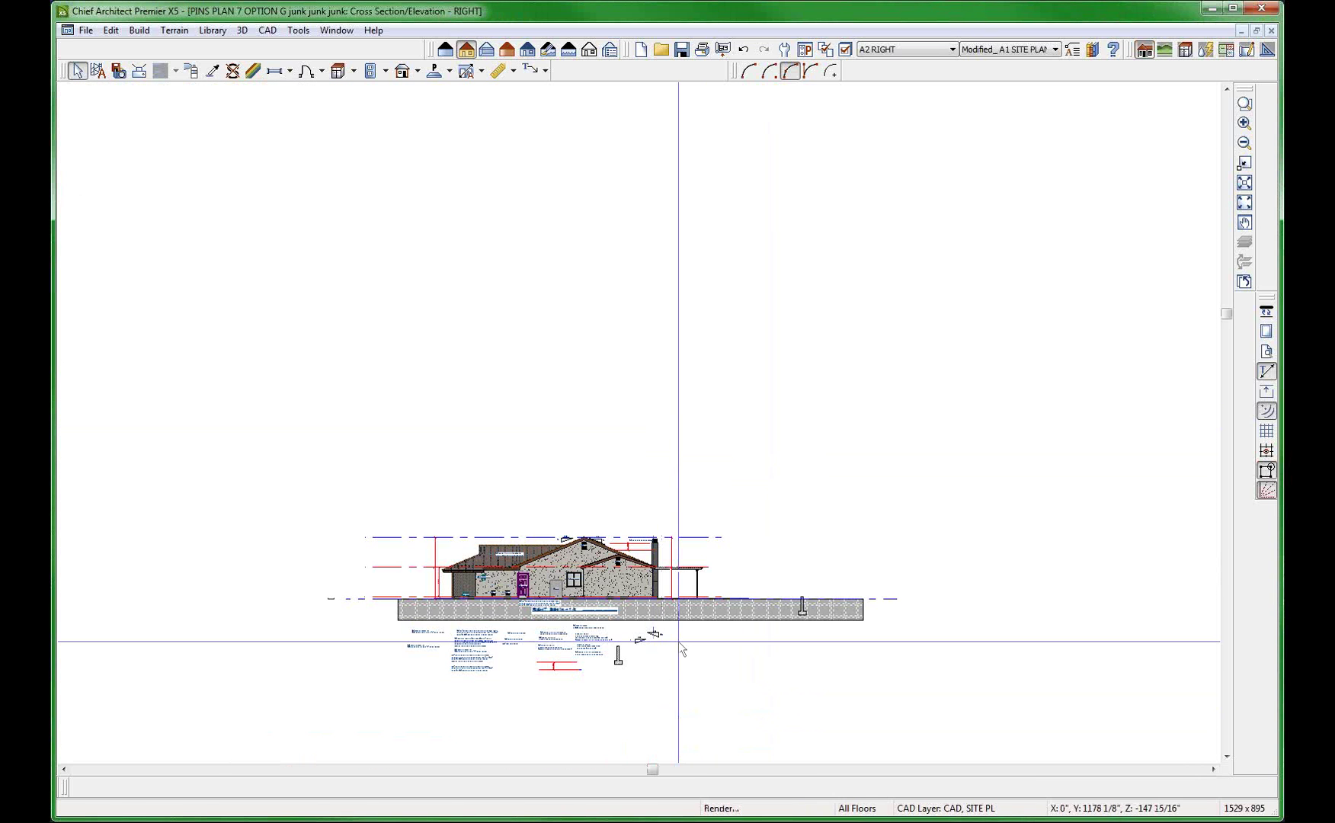
pyautogui.scroll(2, 678, 641)
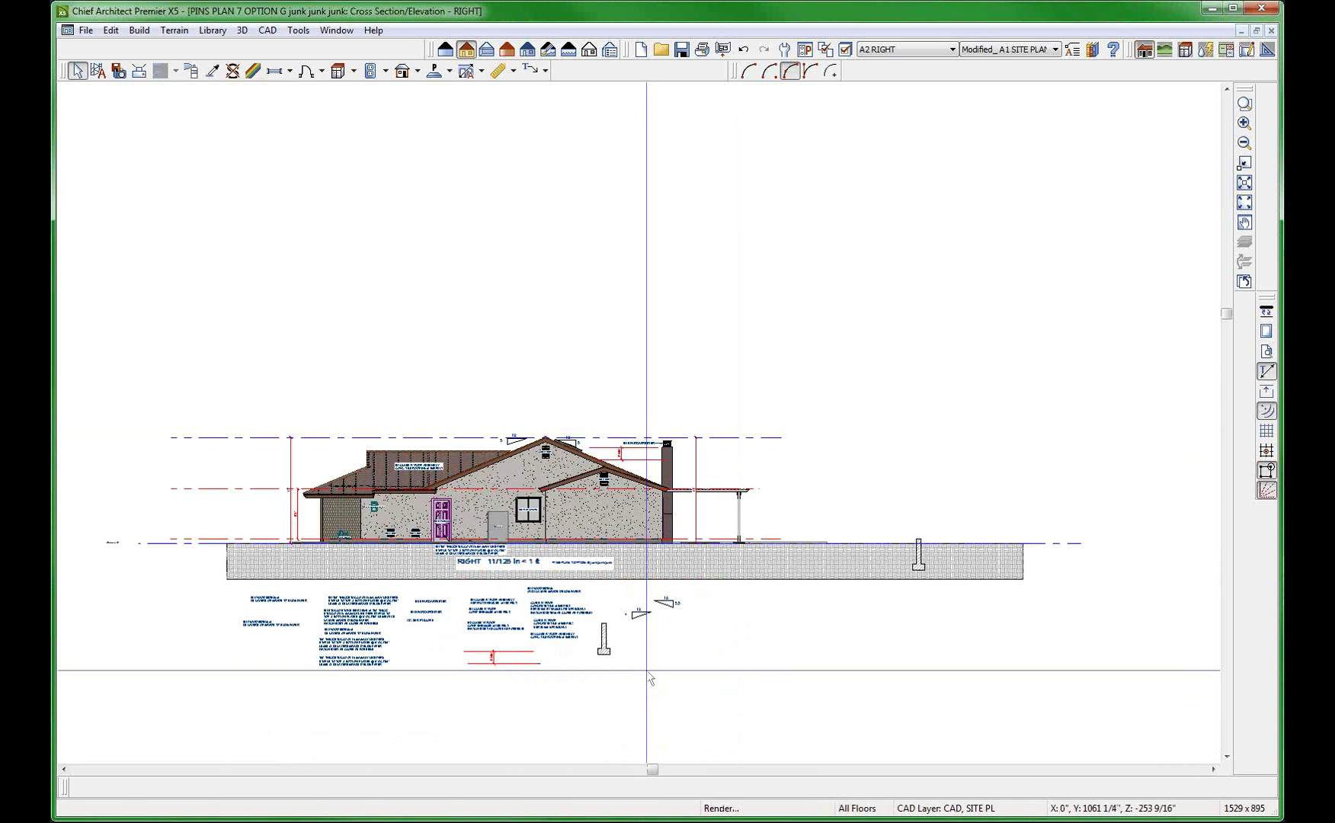
pyautogui.scroll(1, 647, 670)
pyautogui.click(600, 471)
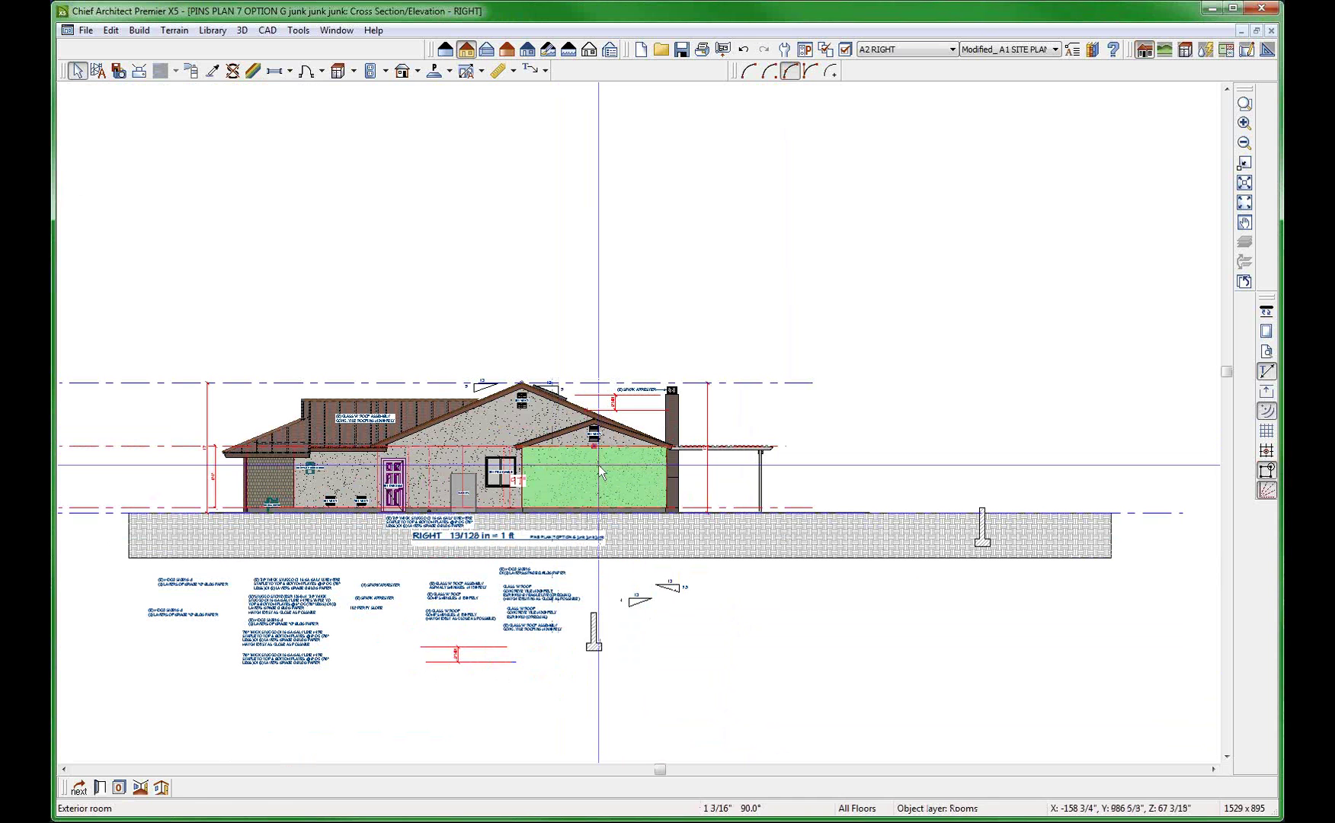
pyautogui.press('Tab')
pyautogui.doubleClick(578, 536)
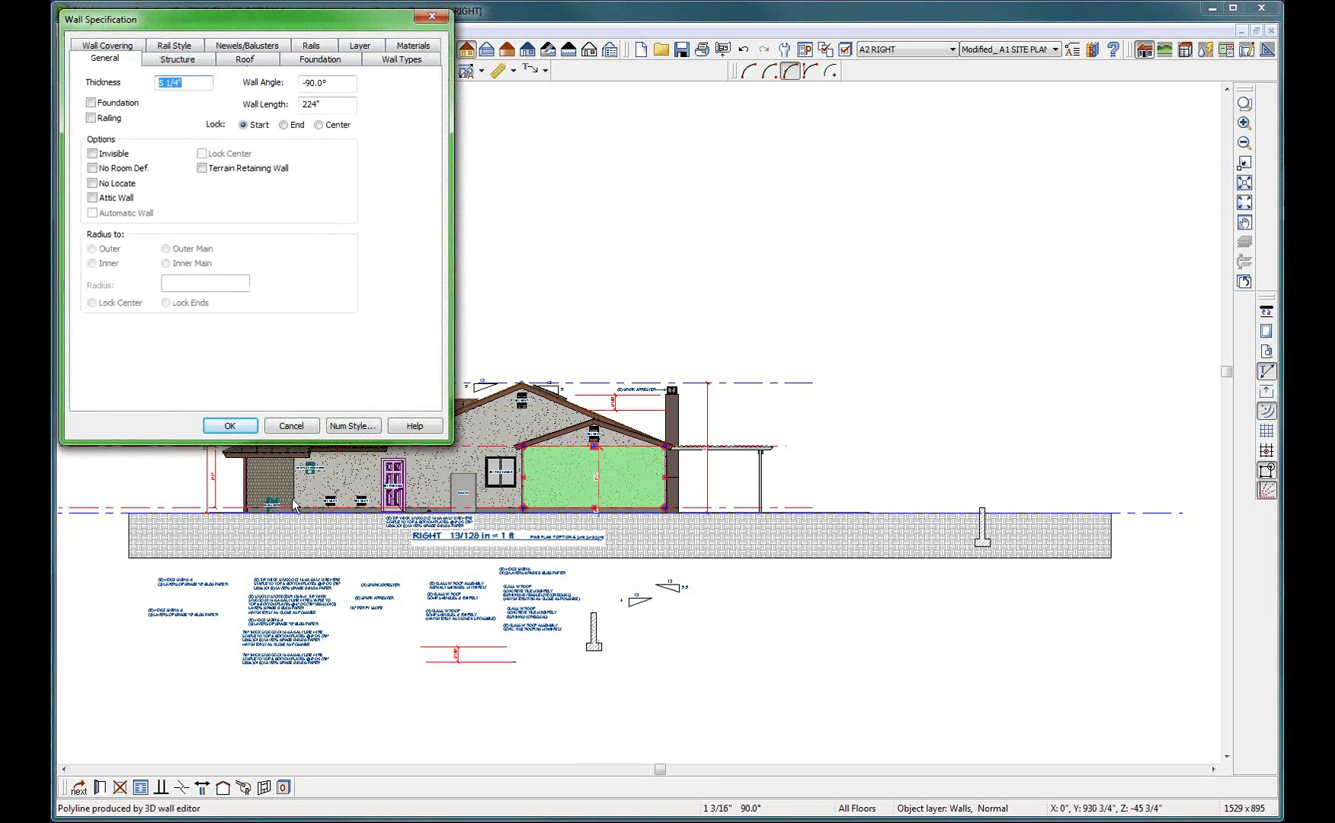
pyautogui.click(301, 429)
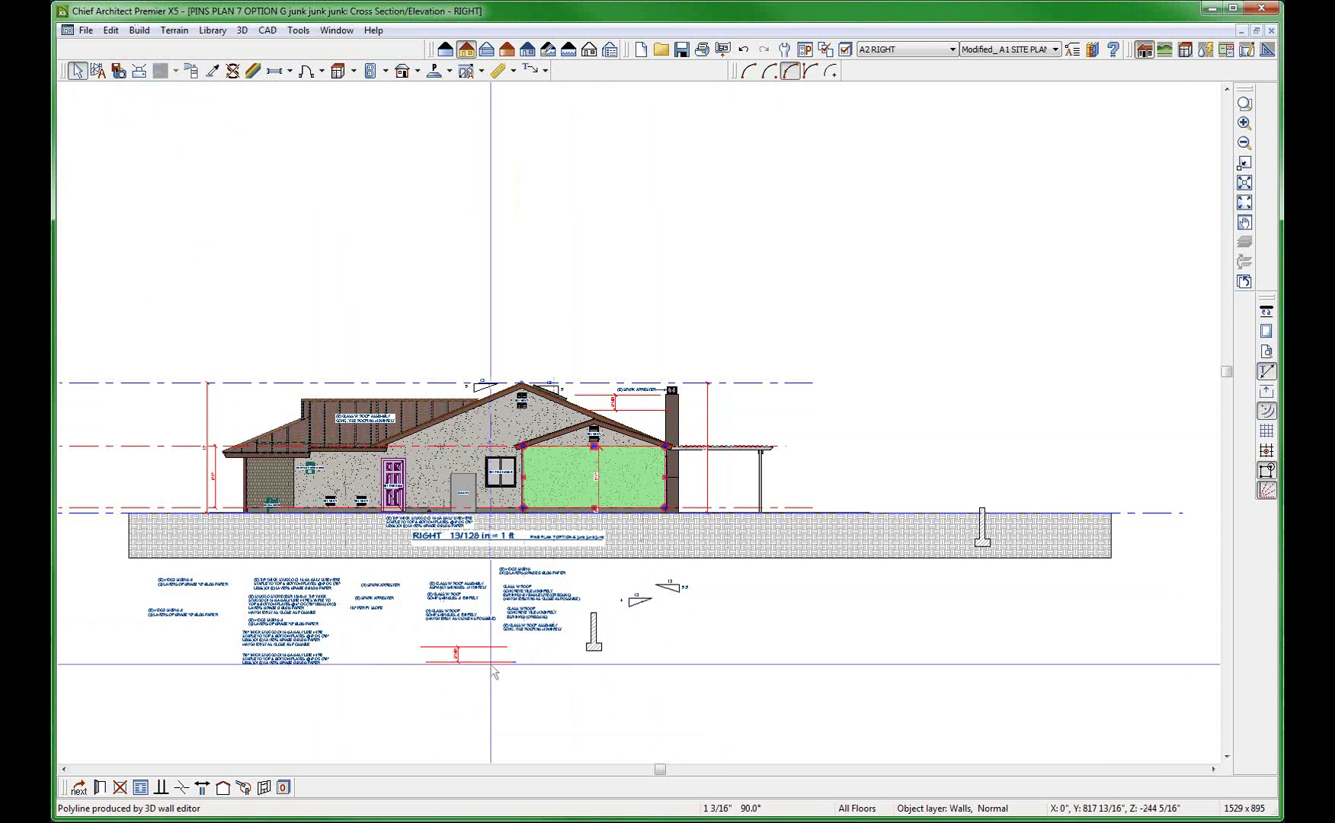
pyautogui.scroll(3, 494, 671)
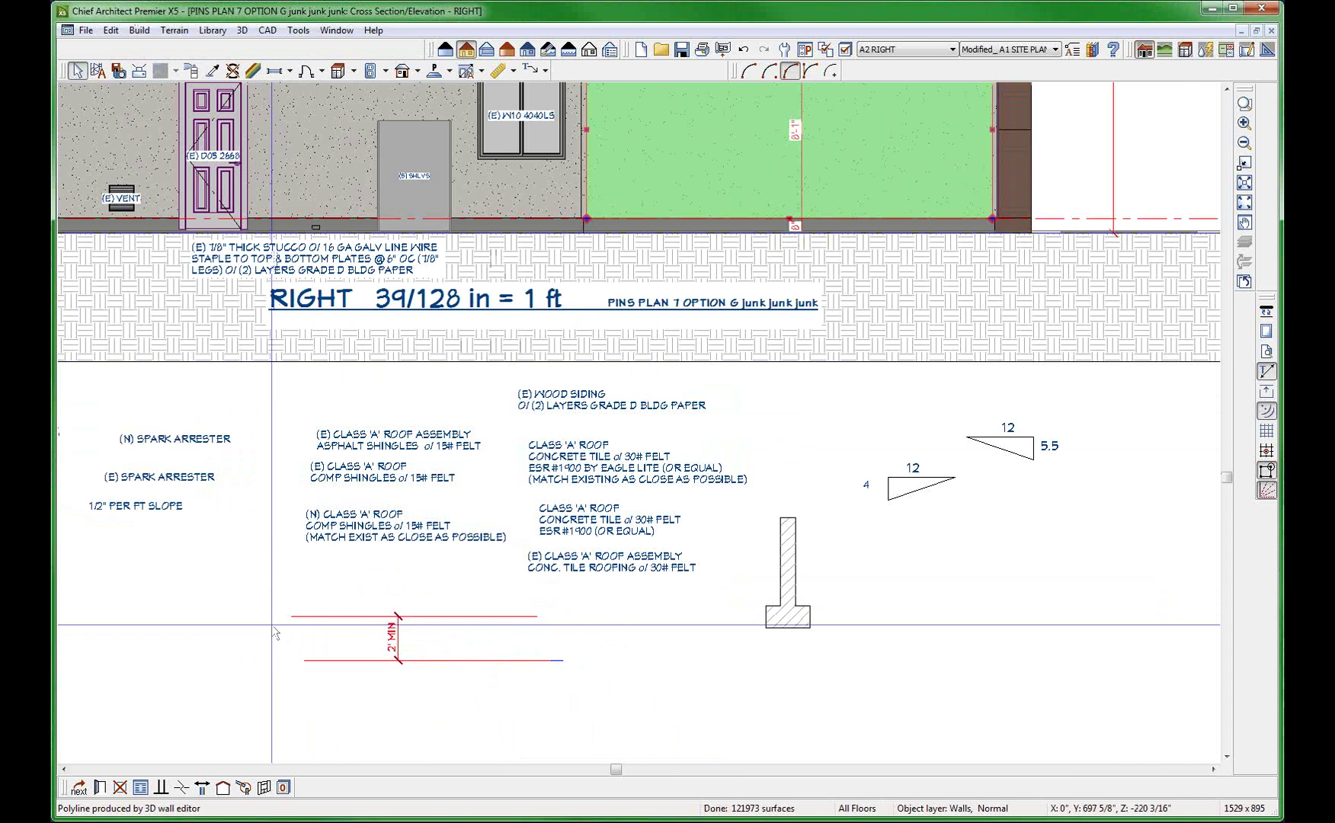
pyautogui.scroll(-1, 274, 633)
pyautogui.scroll(-1, 229, 487)
pyautogui.click(114, 495)
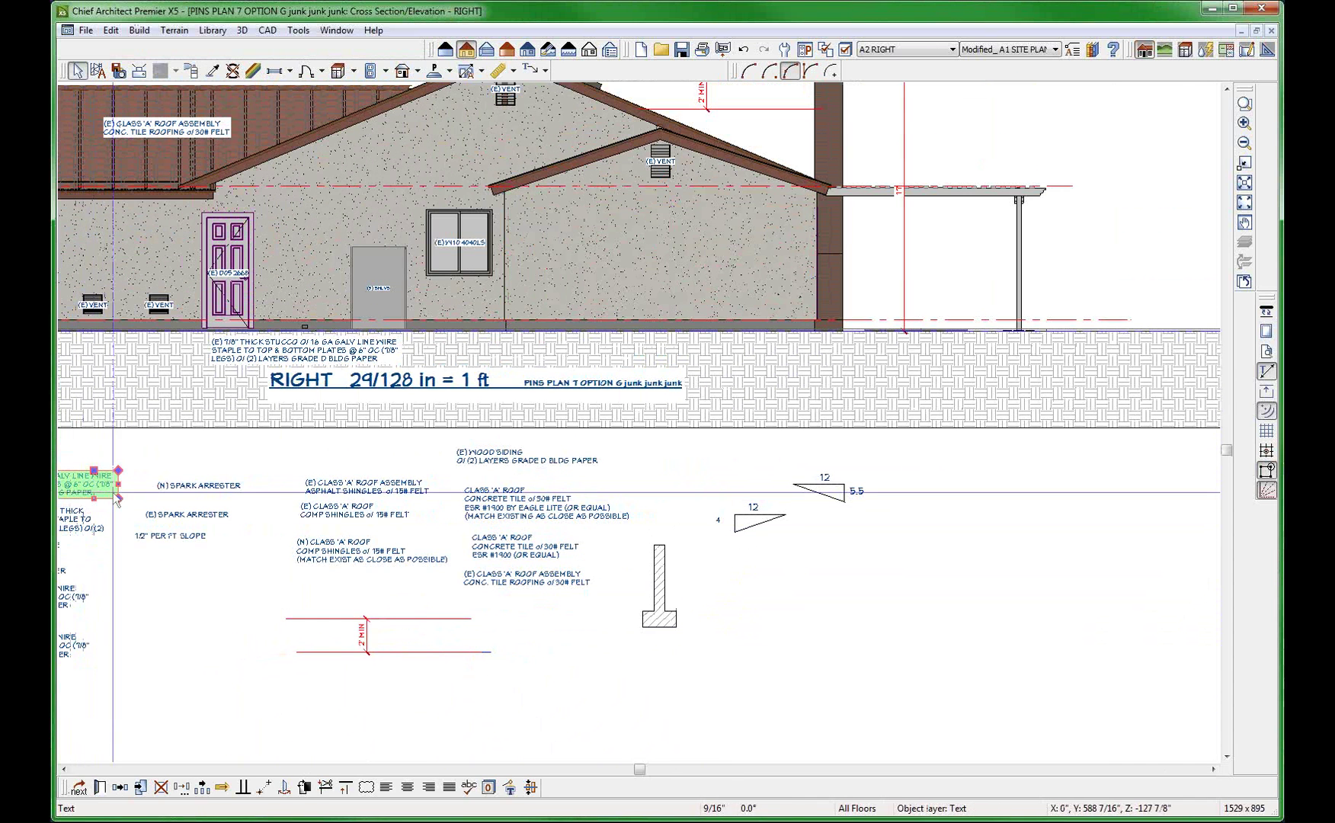
# Resize the stucco note's text box and paste a copy onto the gable wall
pyautogui.moveTo(116, 497); pyautogui.dragTo(344, 556)
pyautogui.scroll(-2, 344, 556)
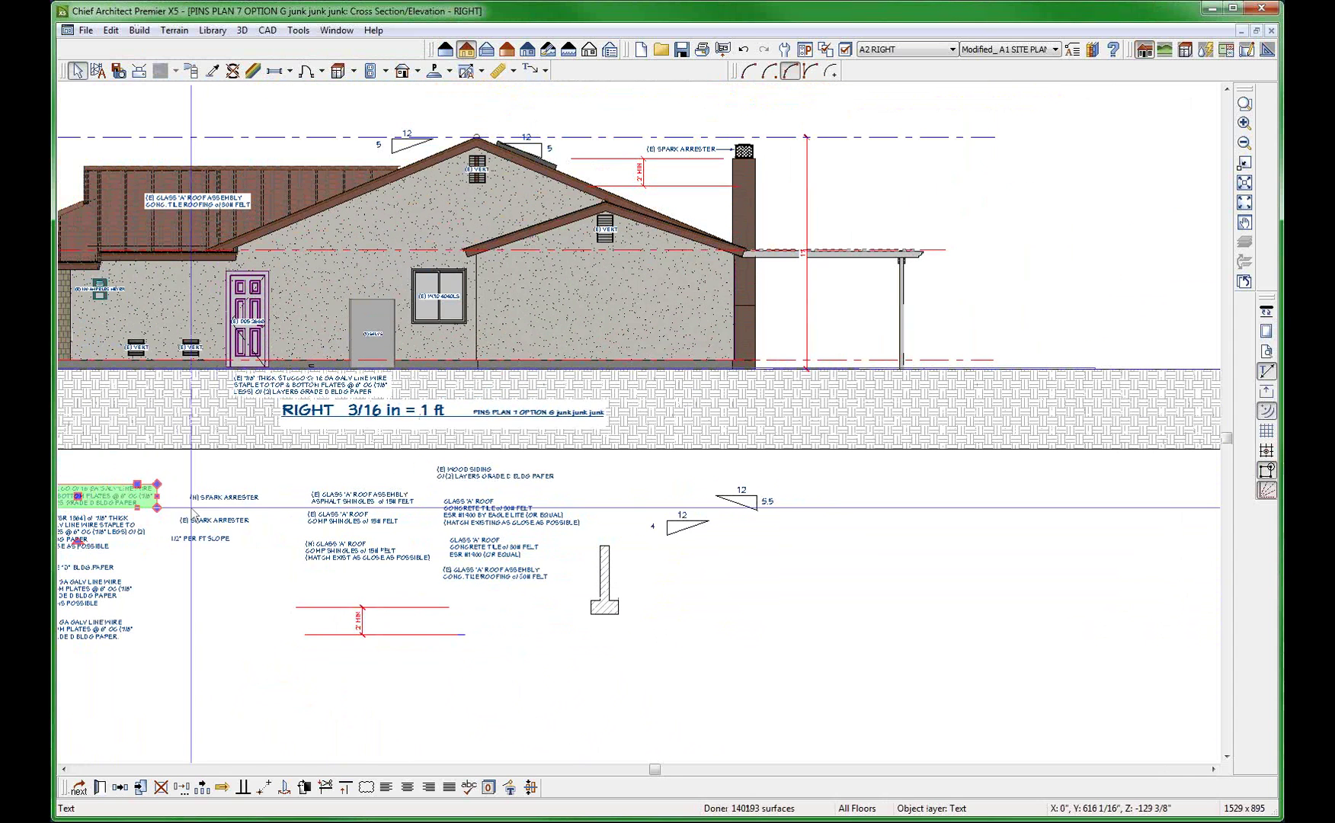
pyautogui.click(516, 282)
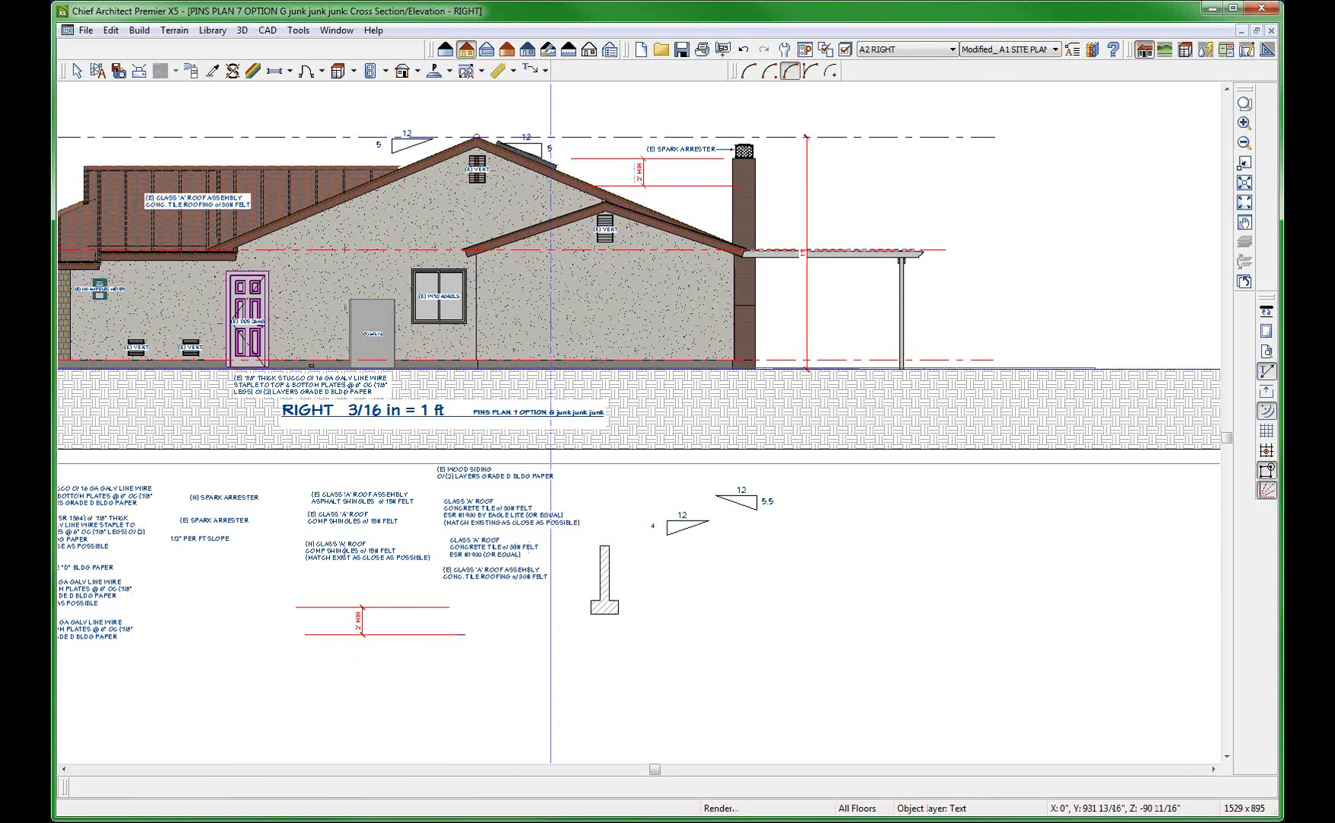
pyautogui.write('(E) 7/8" THICK STUCCO O/ 16 GA GALV LINE WIRE STAPLE TO TOP & BOTTOM PLATES @ 6" OC (7/8" LEGS) O/ (2) LAYERS GRADE D BLDG PAPER')
pyautogui.scroll(8, 549, 427)
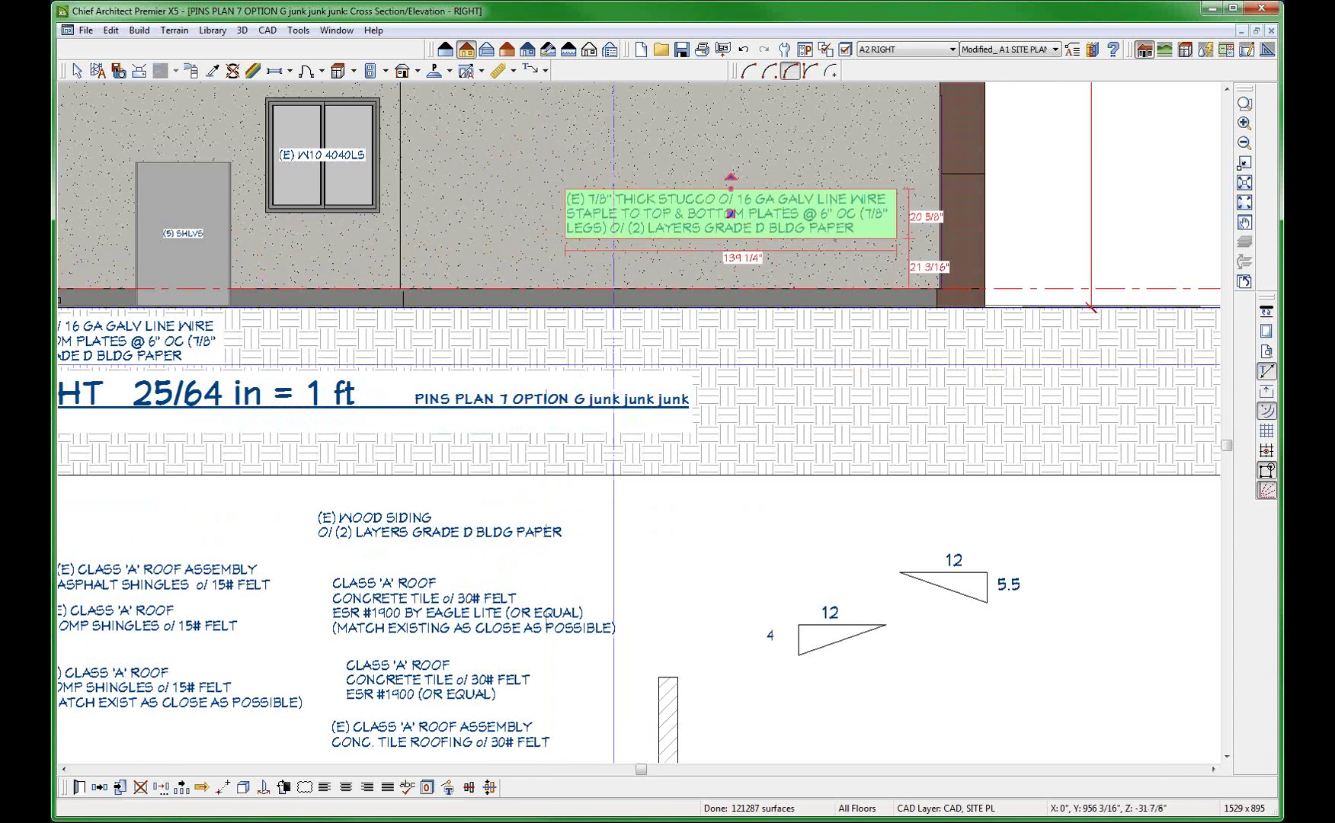
# Review the gable wall's specifications without changes, then select the gable vent
pyautogui.click(613, 308)
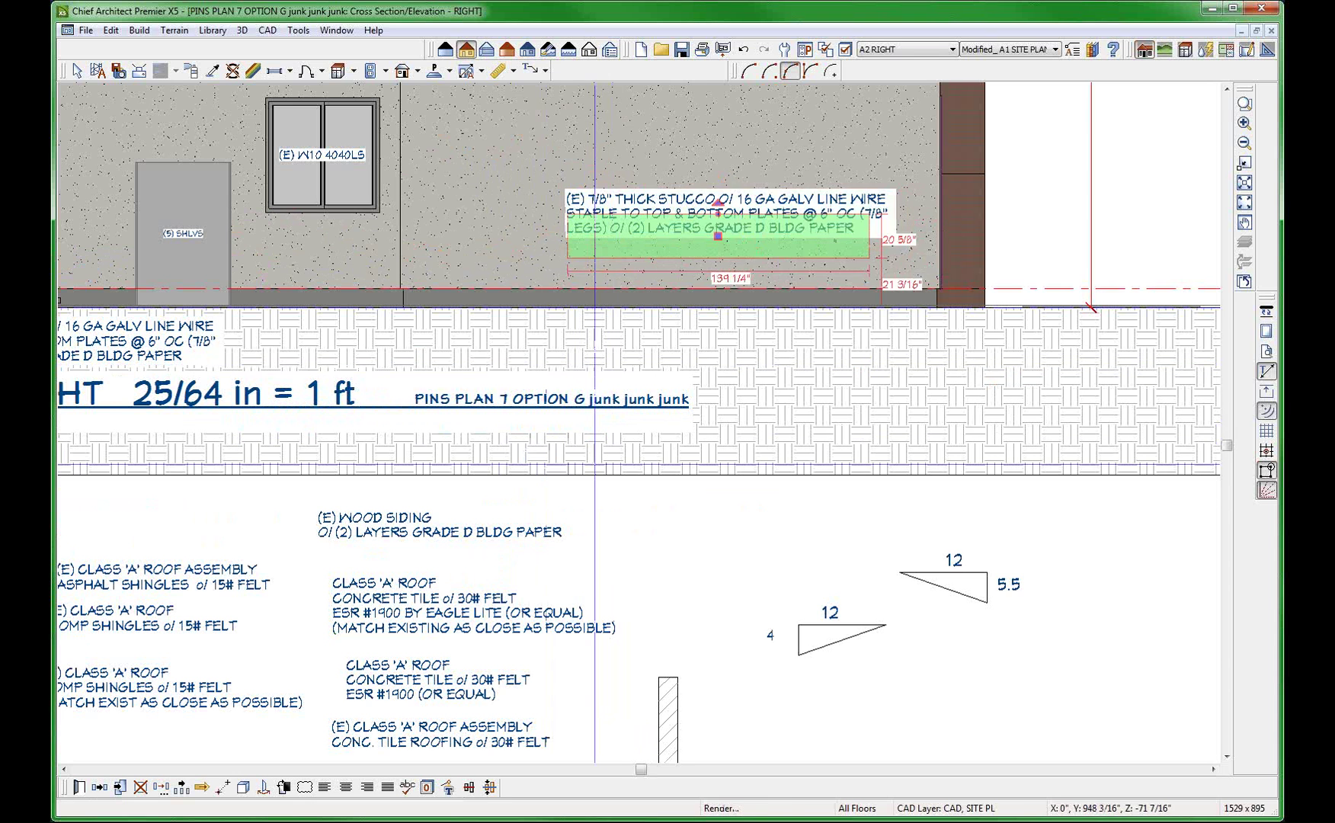
pyautogui.scroll(-1, 606, 314)
pyautogui.scroll(-2, 594, 320)
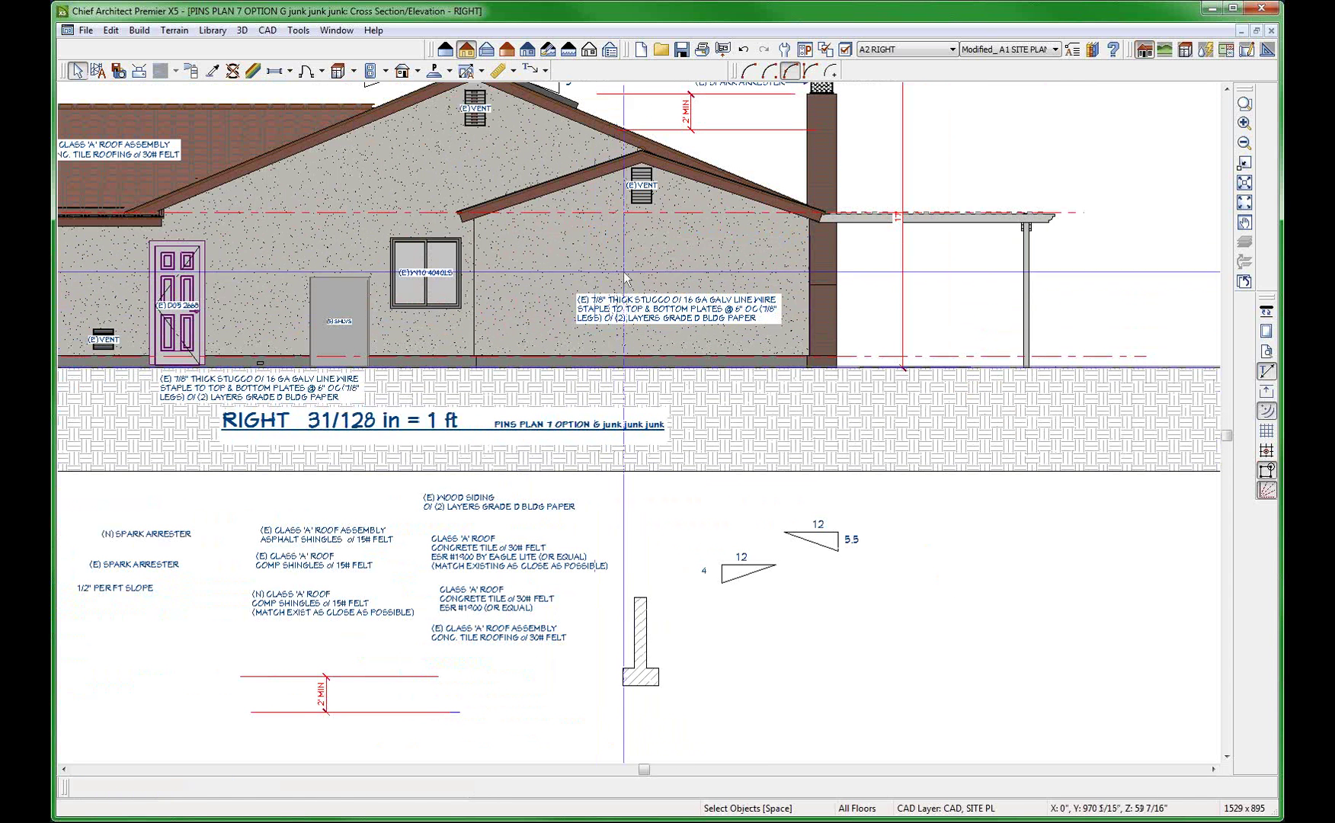
pyautogui.press('space')
pyautogui.click(644, 252)
pyautogui.click(644, 252)
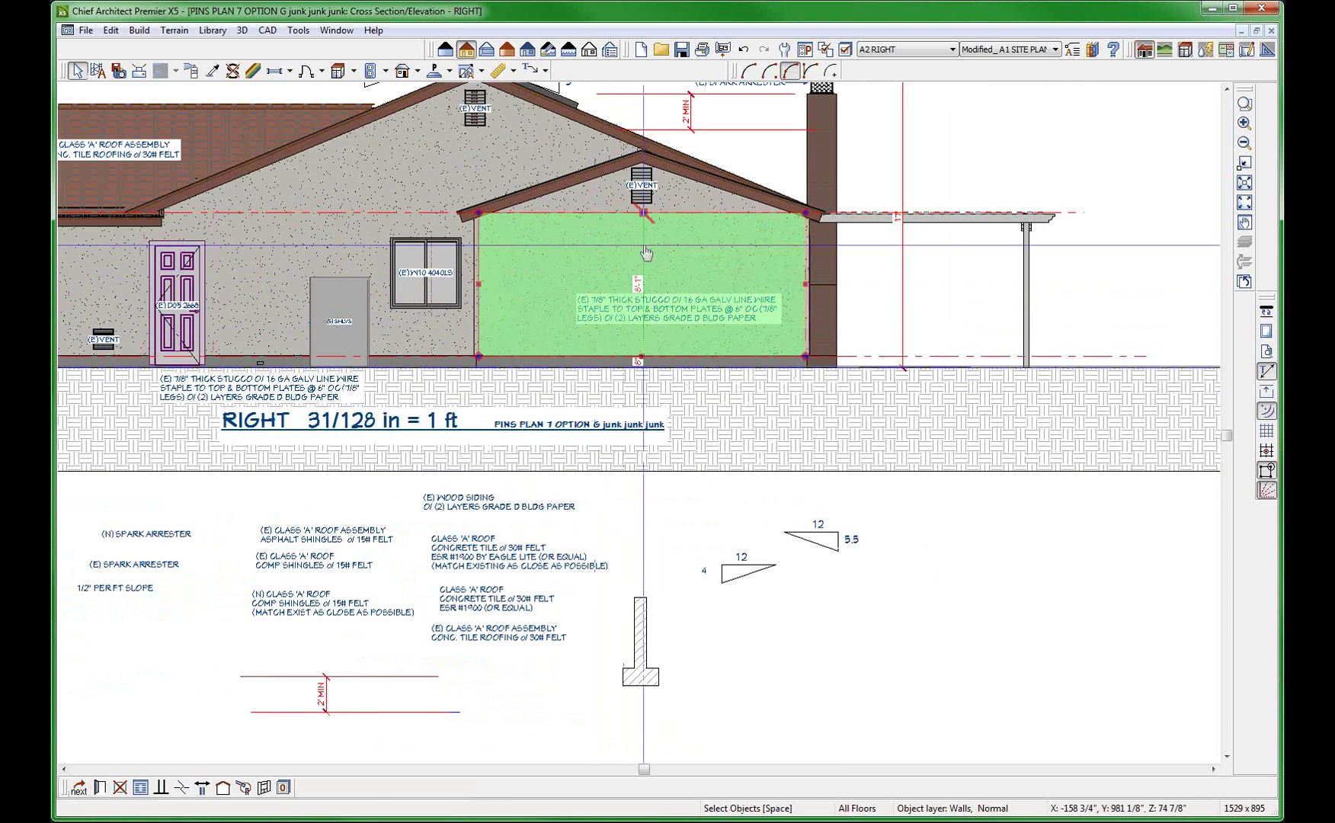
pyautogui.doubleClick(645, 253)
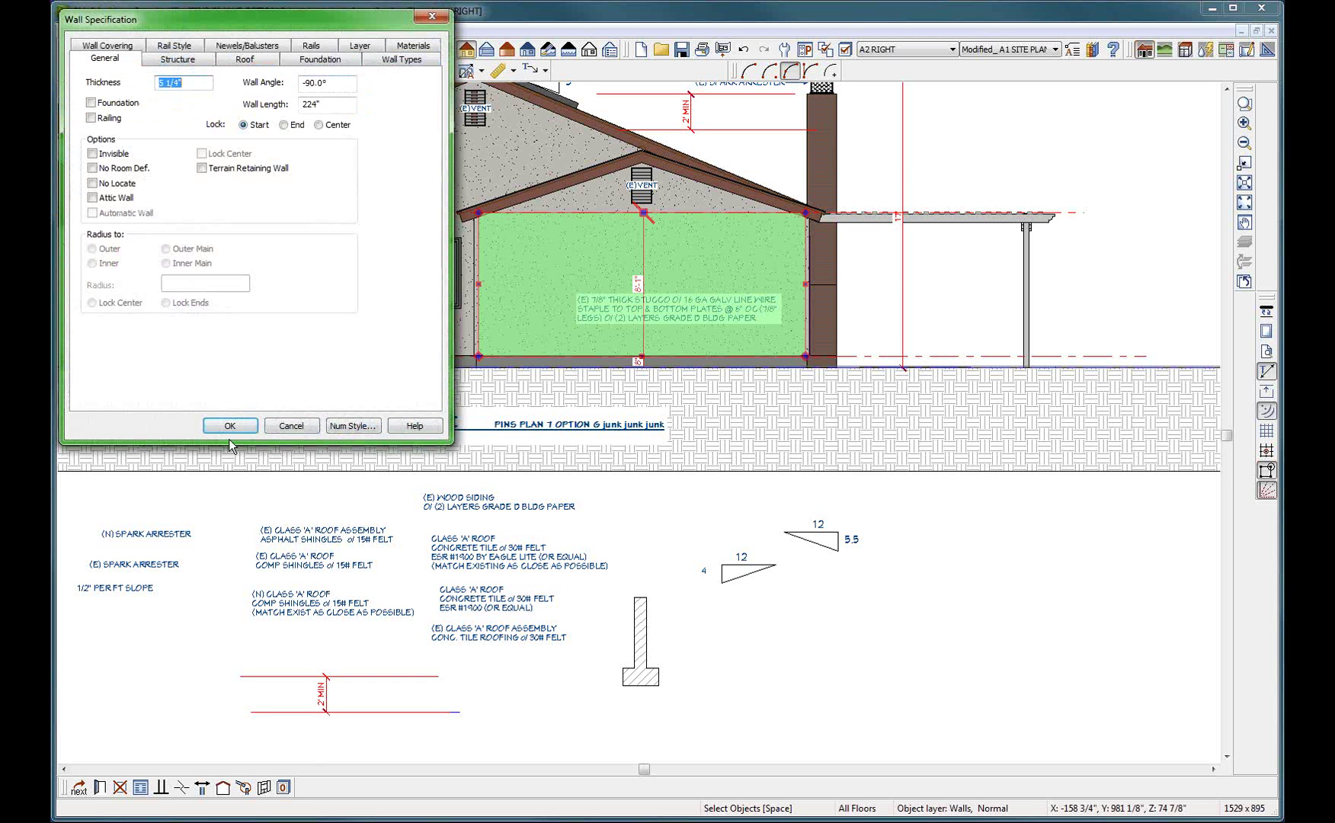
pyautogui.click(291, 426)
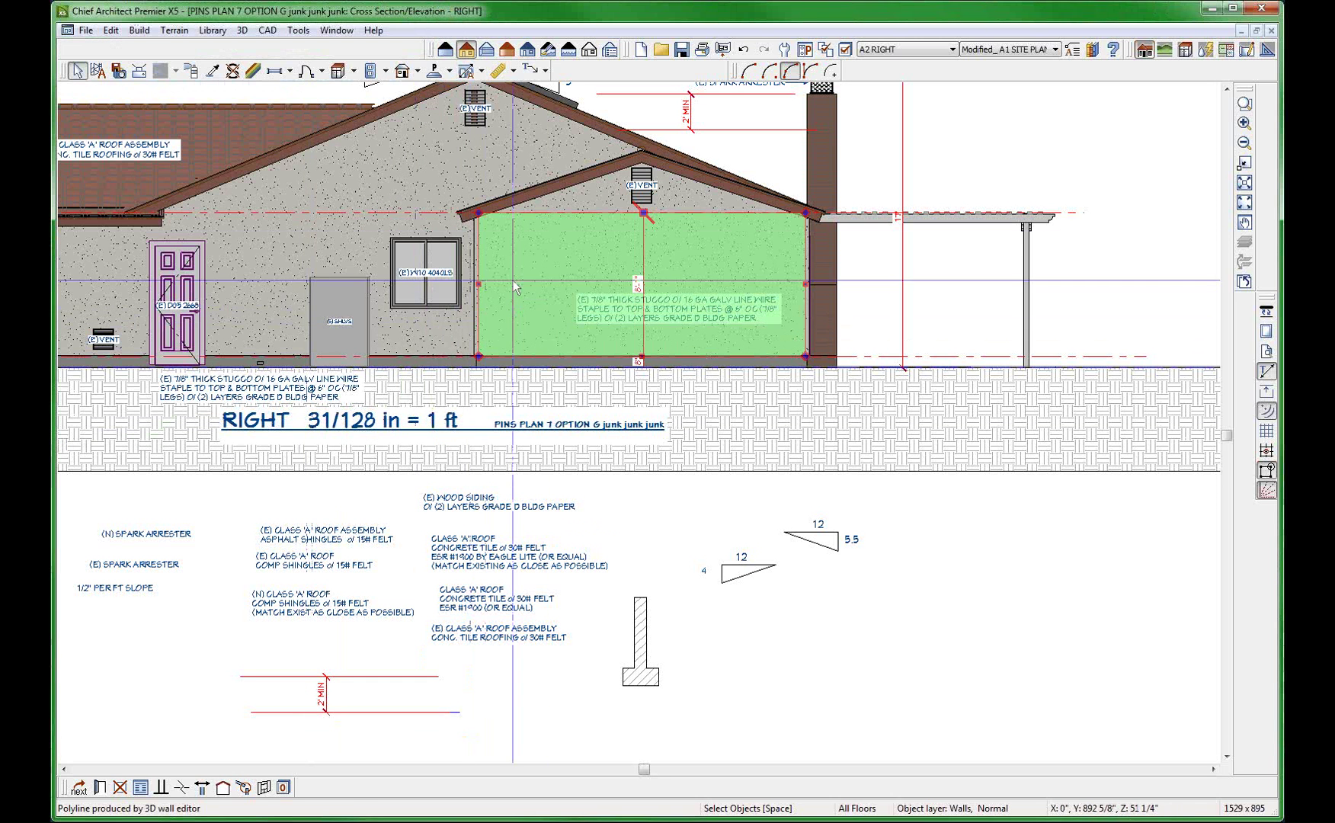
pyautogui.click(642, 189)
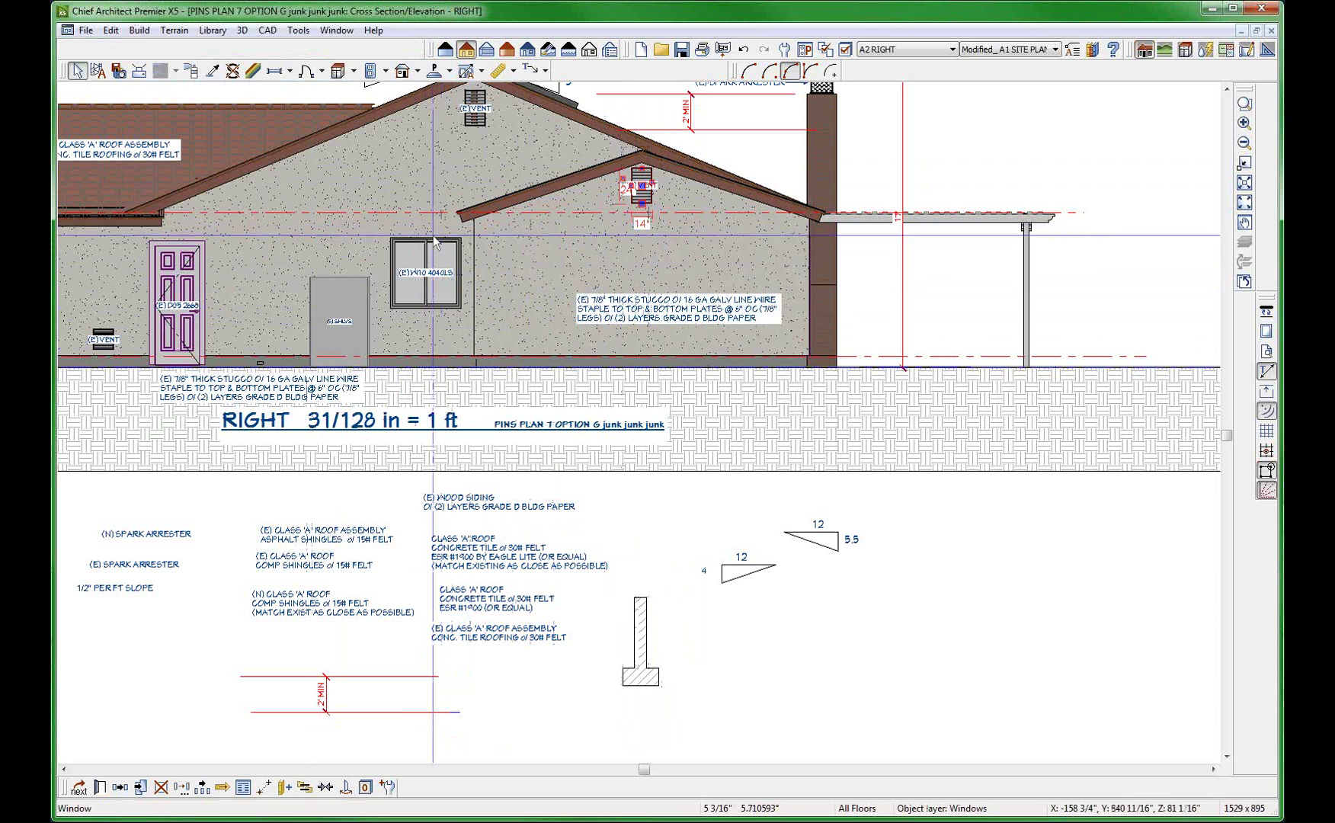
pyautogui.click(314, 340)
pyautogui.scroll(3, 314, 340)
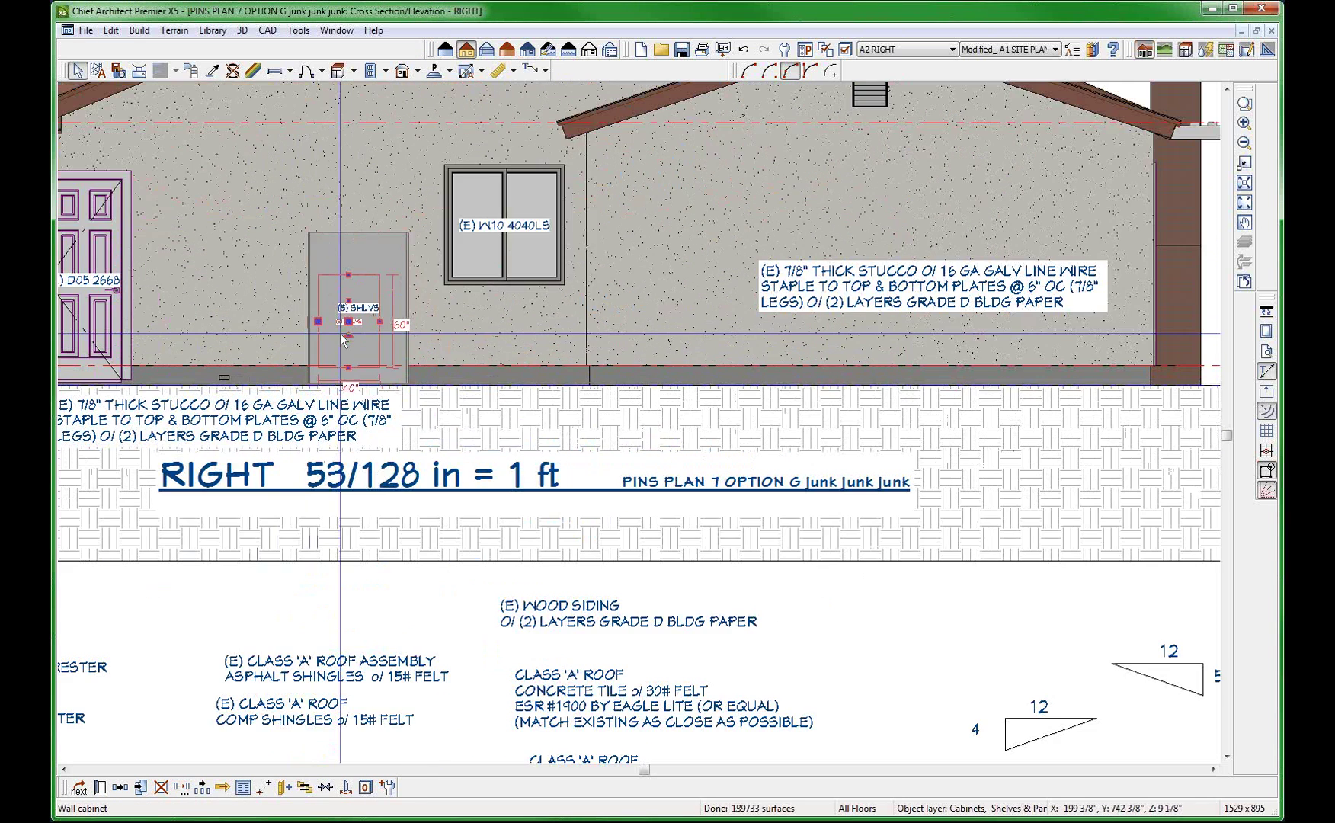
pyautogui.scroll(-2, 340, 333)
pyautogui.scroll(-1, 344, 430)
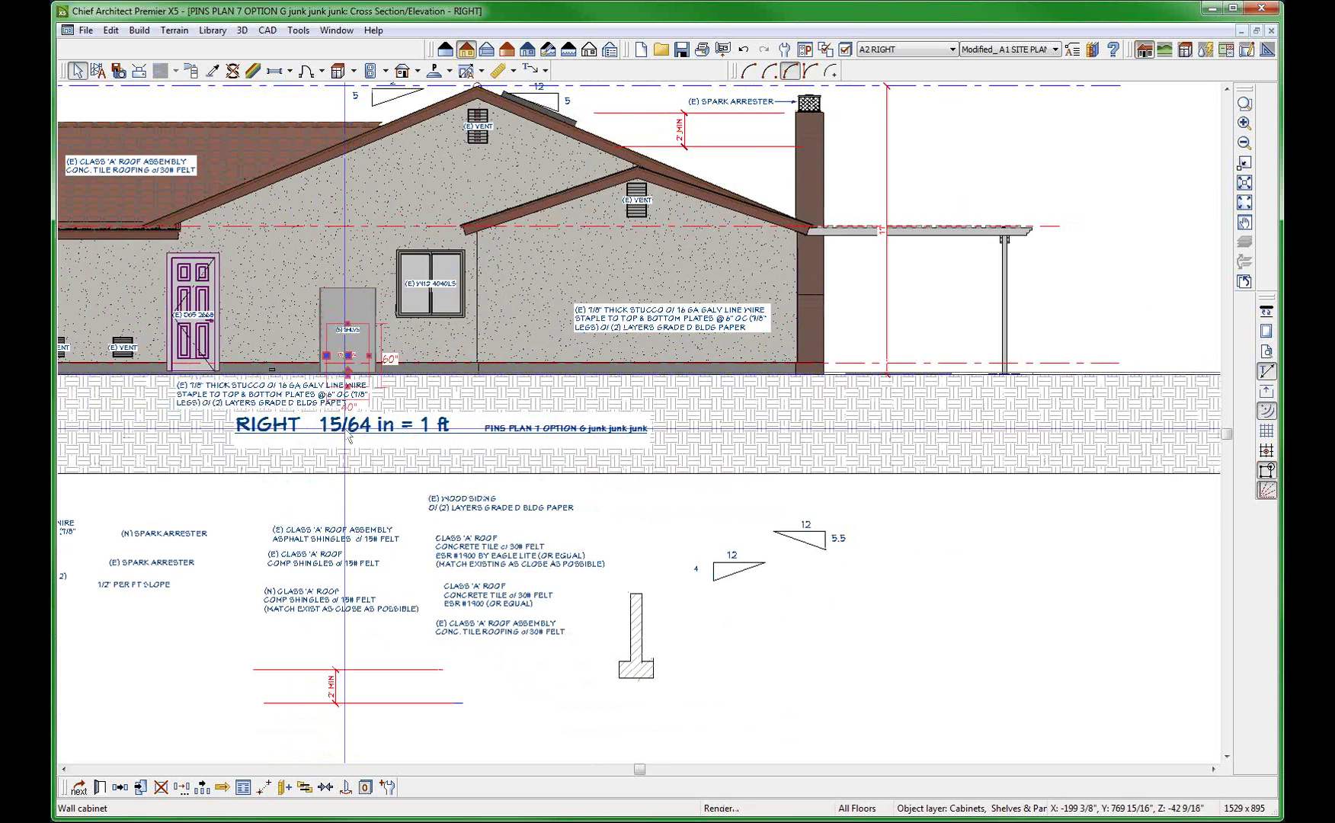
pyautogui.scroll(-1, 345, 429)
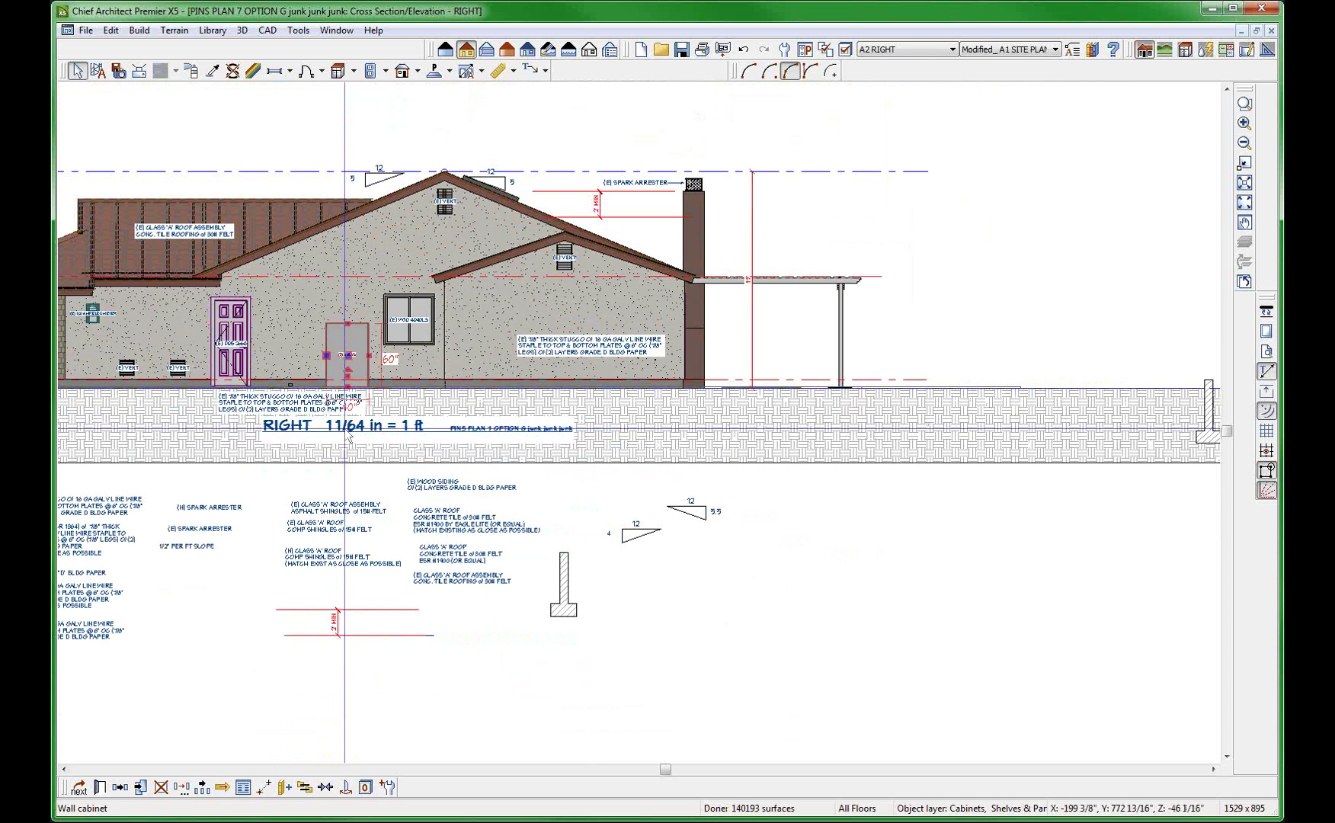
pyautogui.click(183, 231)
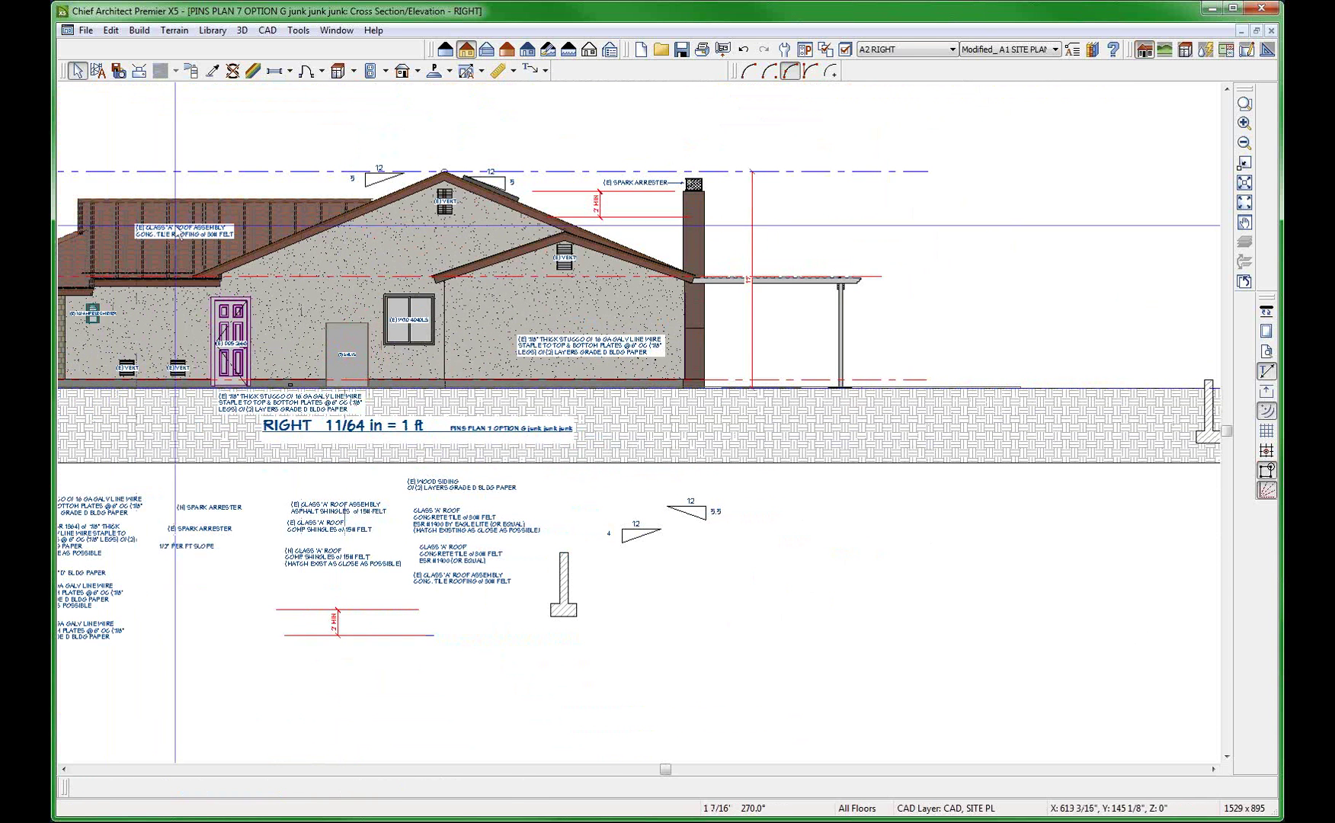
pyautogui.scroll(-1, 134, 188)
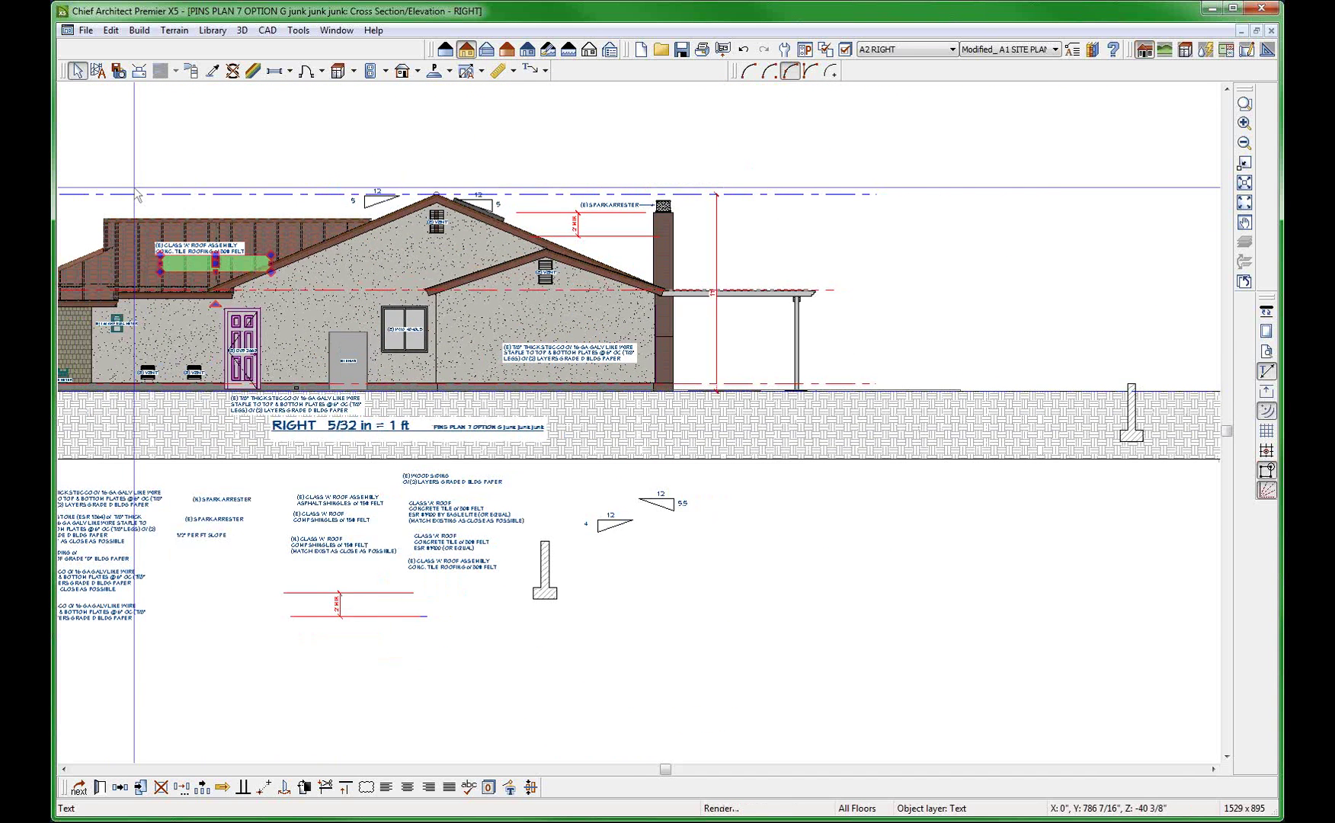
pyautogui.scroll(2, 135, 187)
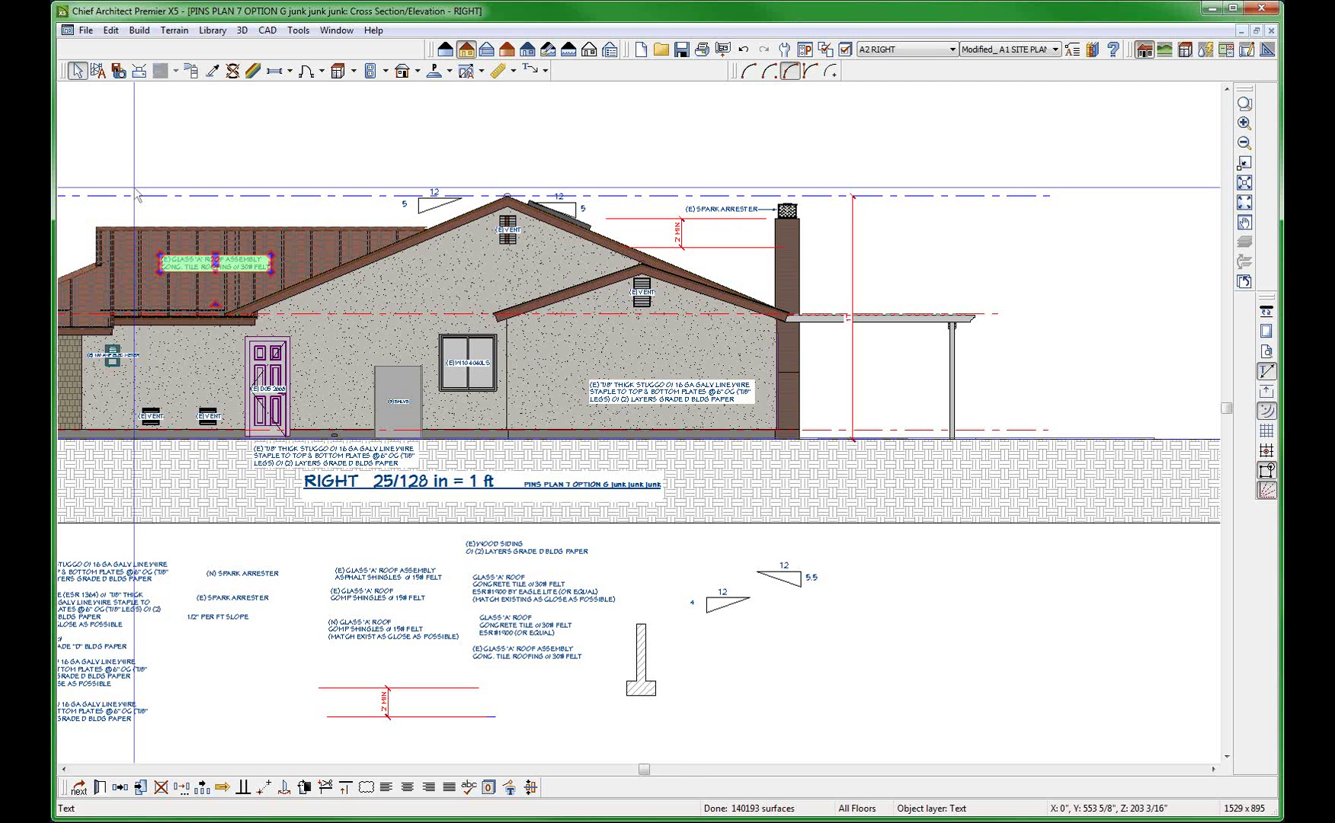
pyautogui.click(135, 187)
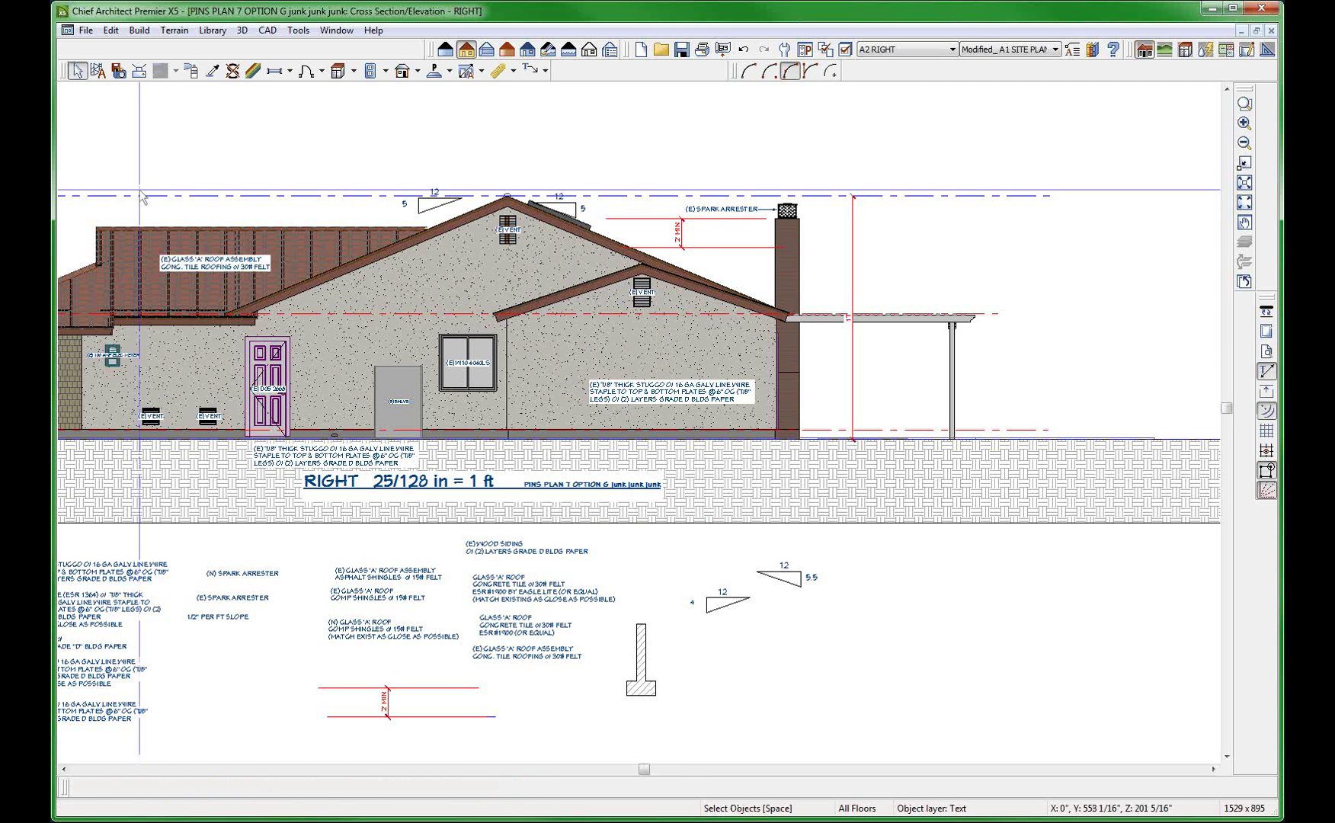
pyautogui.click(215, 207)
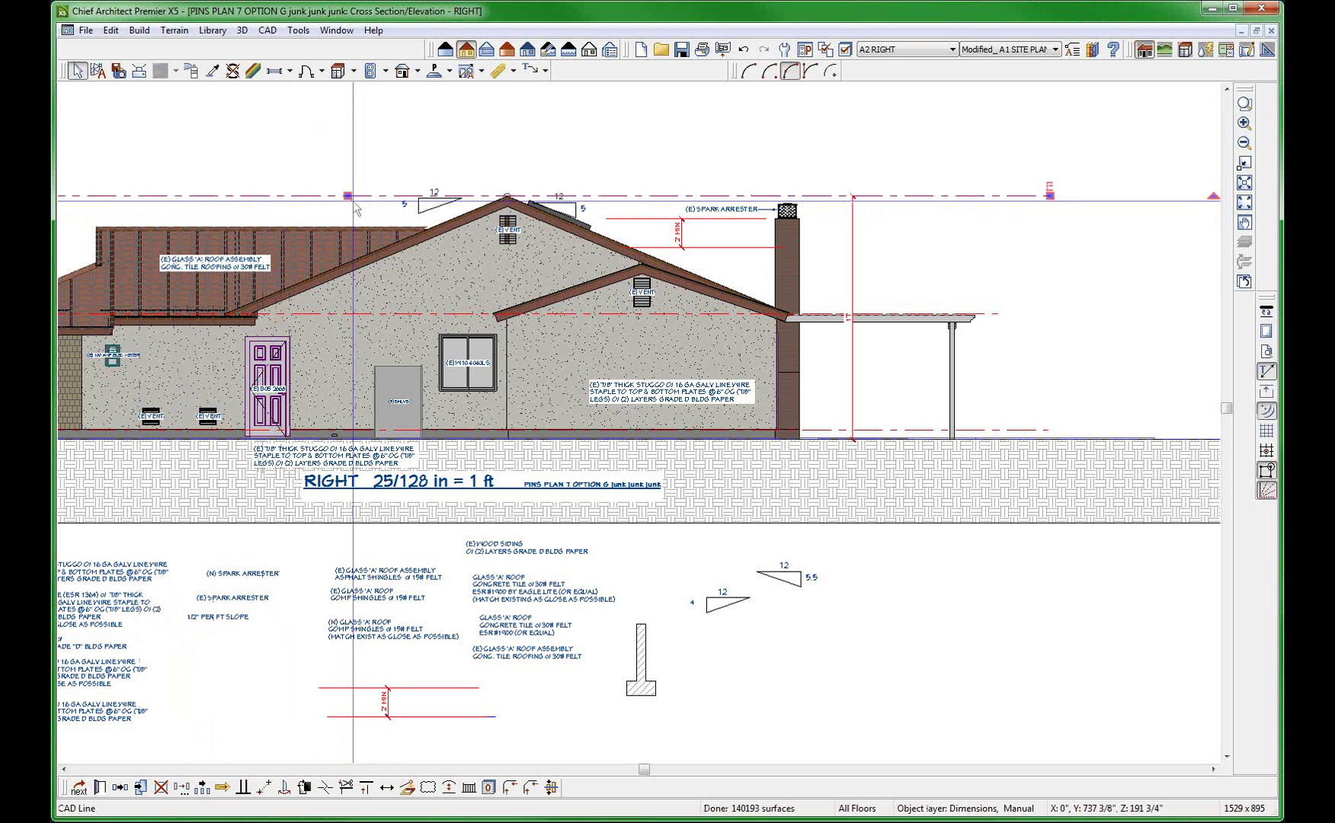
pyautogui.click(840, 234)
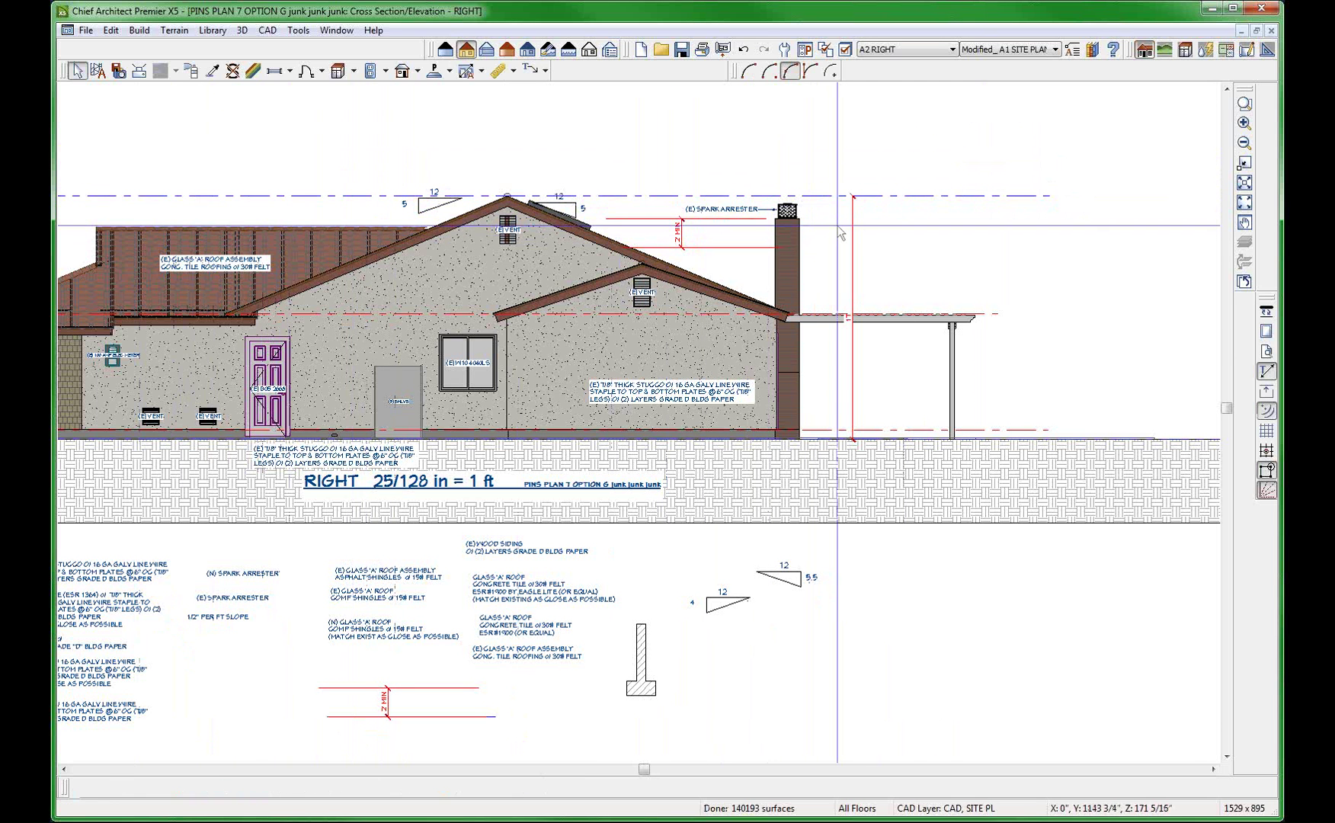
# Replace the spark arrester's Screen Cap label with (E) SPARK ARRESTER and reposition it
pyautogui.scroll(2, 842, 232)
pyautogui.click(749, 186)
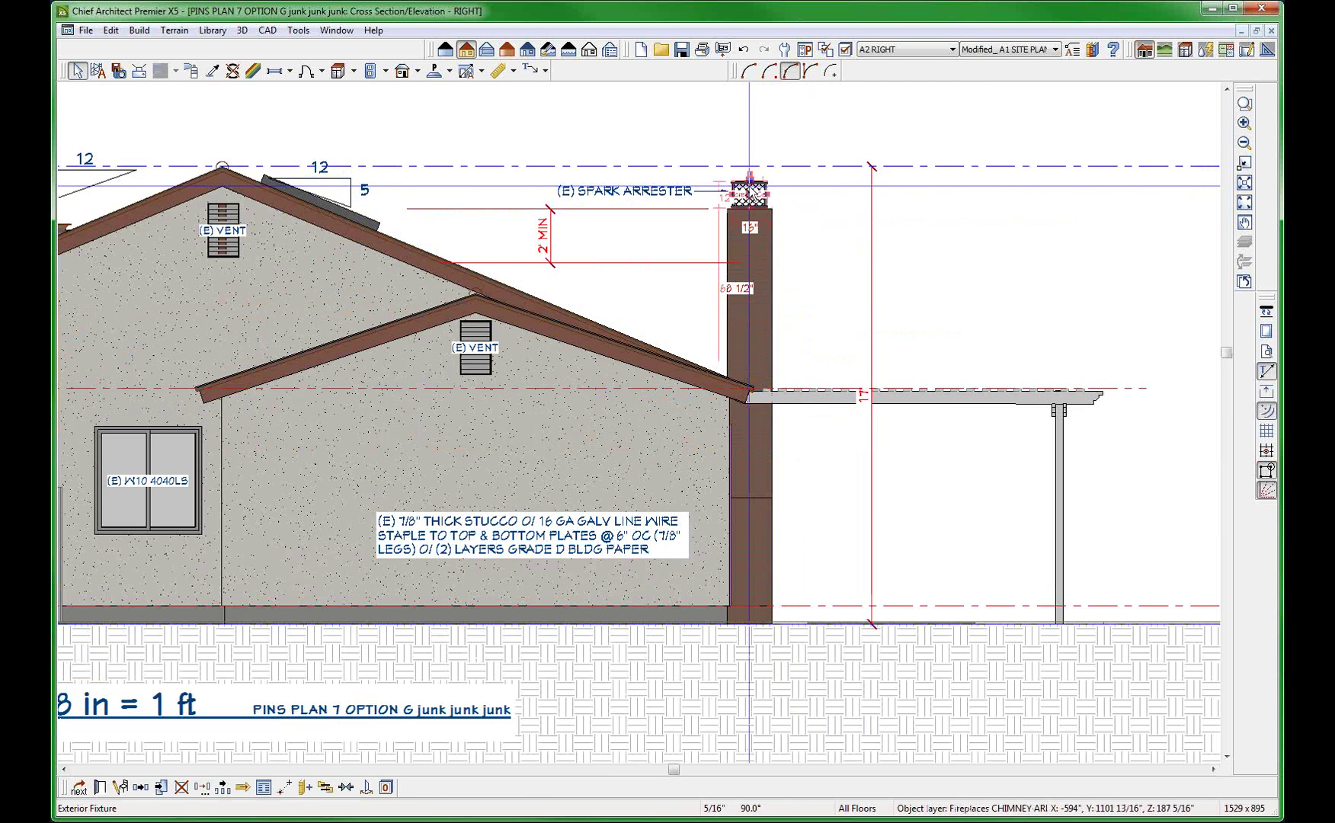
pyautogui.doubleClick(749, 189)
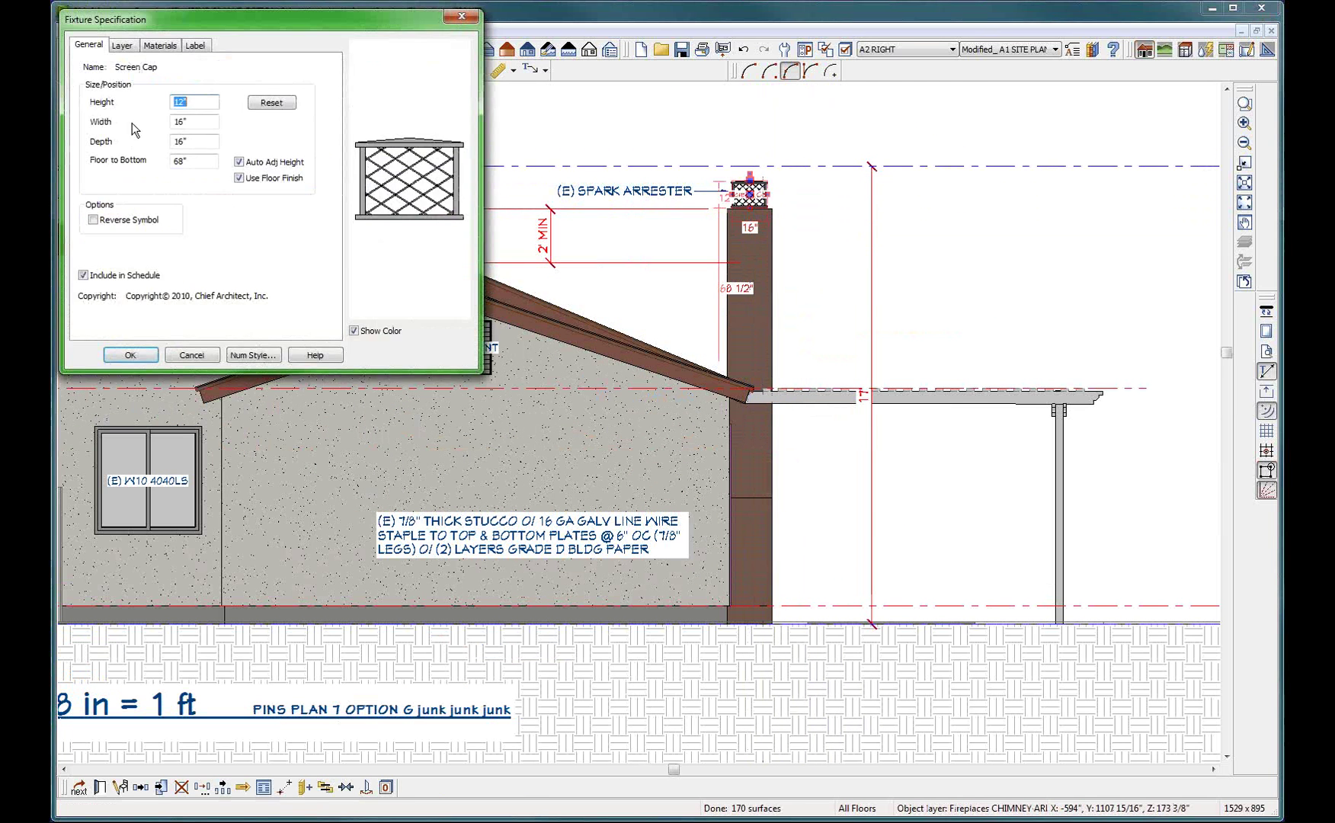
pyautogui.click(195, 46)
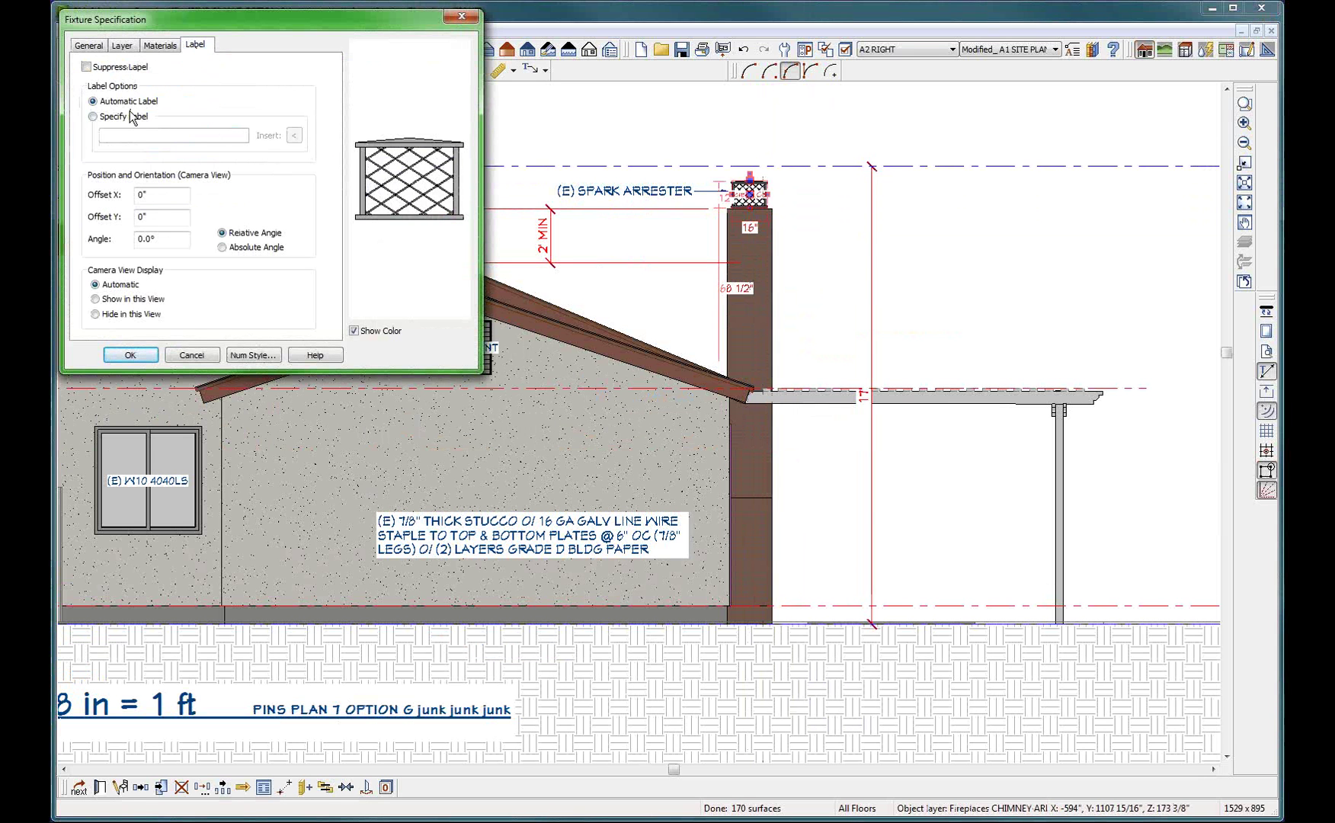
pyautogui.click(92, 116)
pyautogui.moveTo(173, 135); pyautogui.dragTo(103, 135)
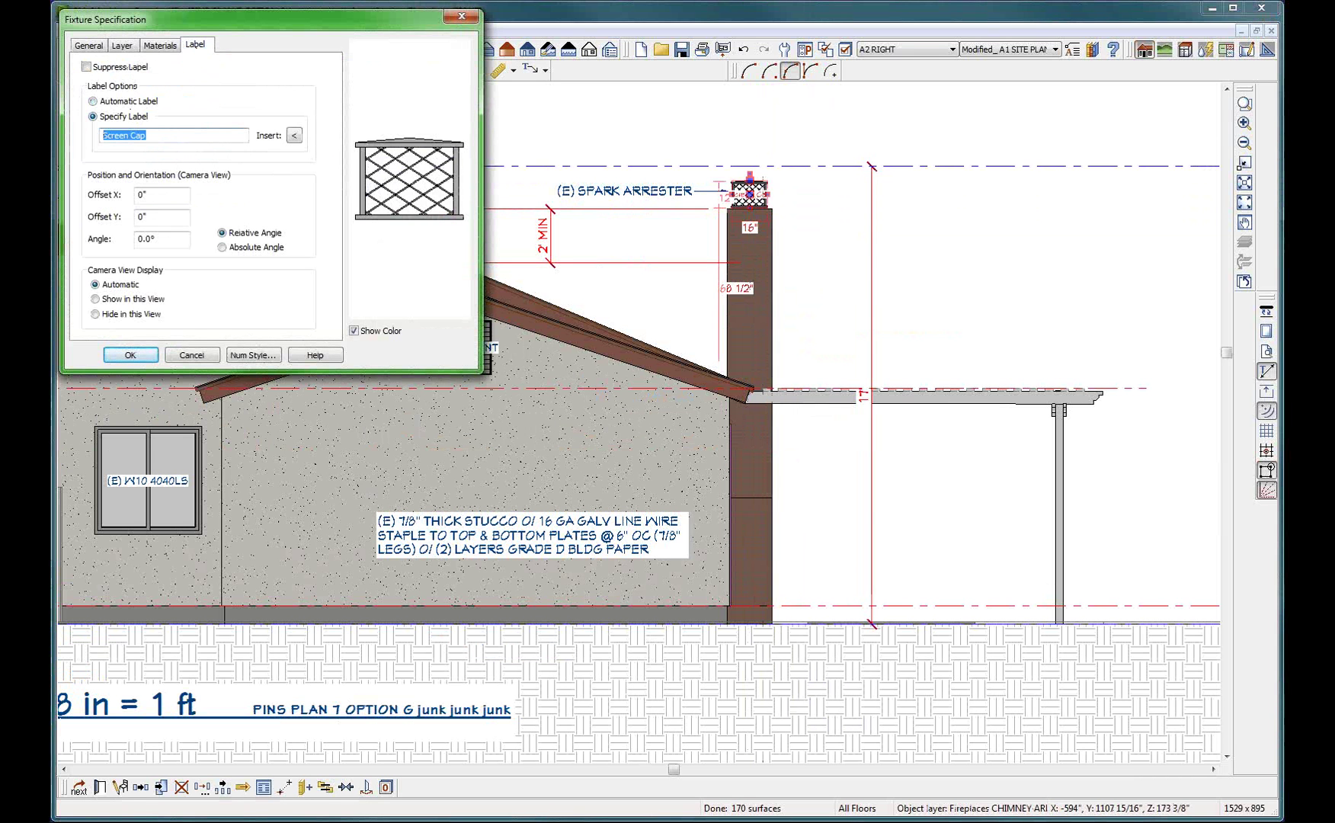
pyautogui.write('(e)')
pyautogui.press('BackSpace')
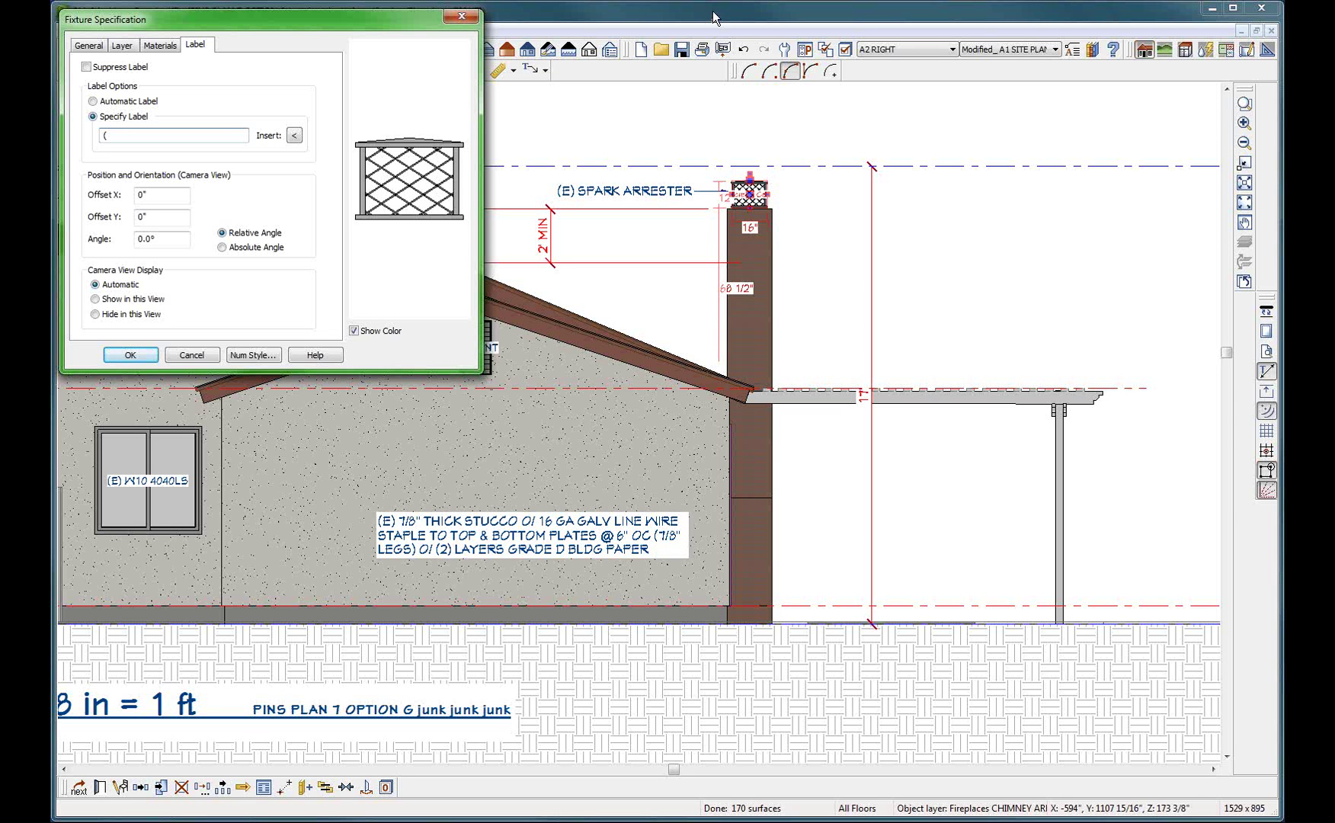
pyautogui.write('E) SPARK ARRESTER')
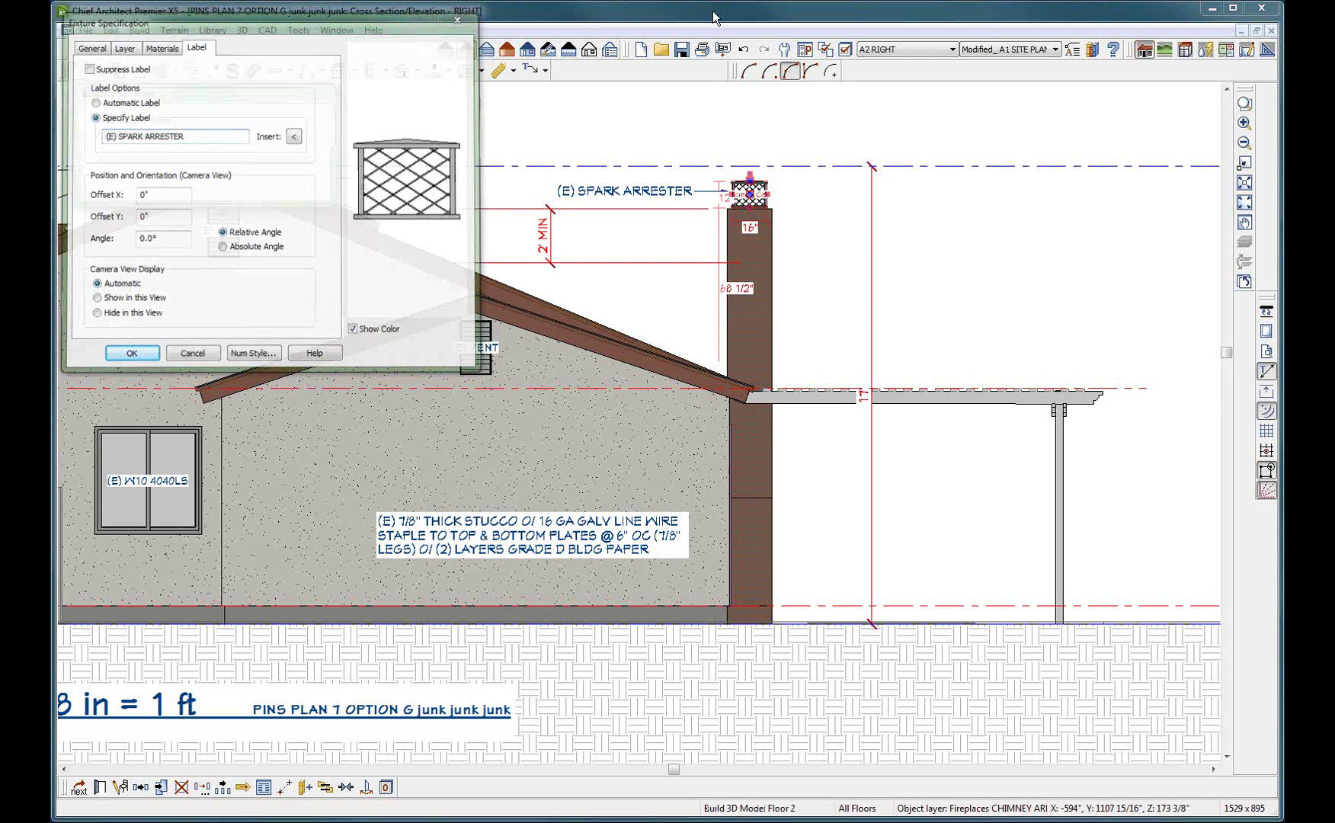
pyautogui.press('Return')
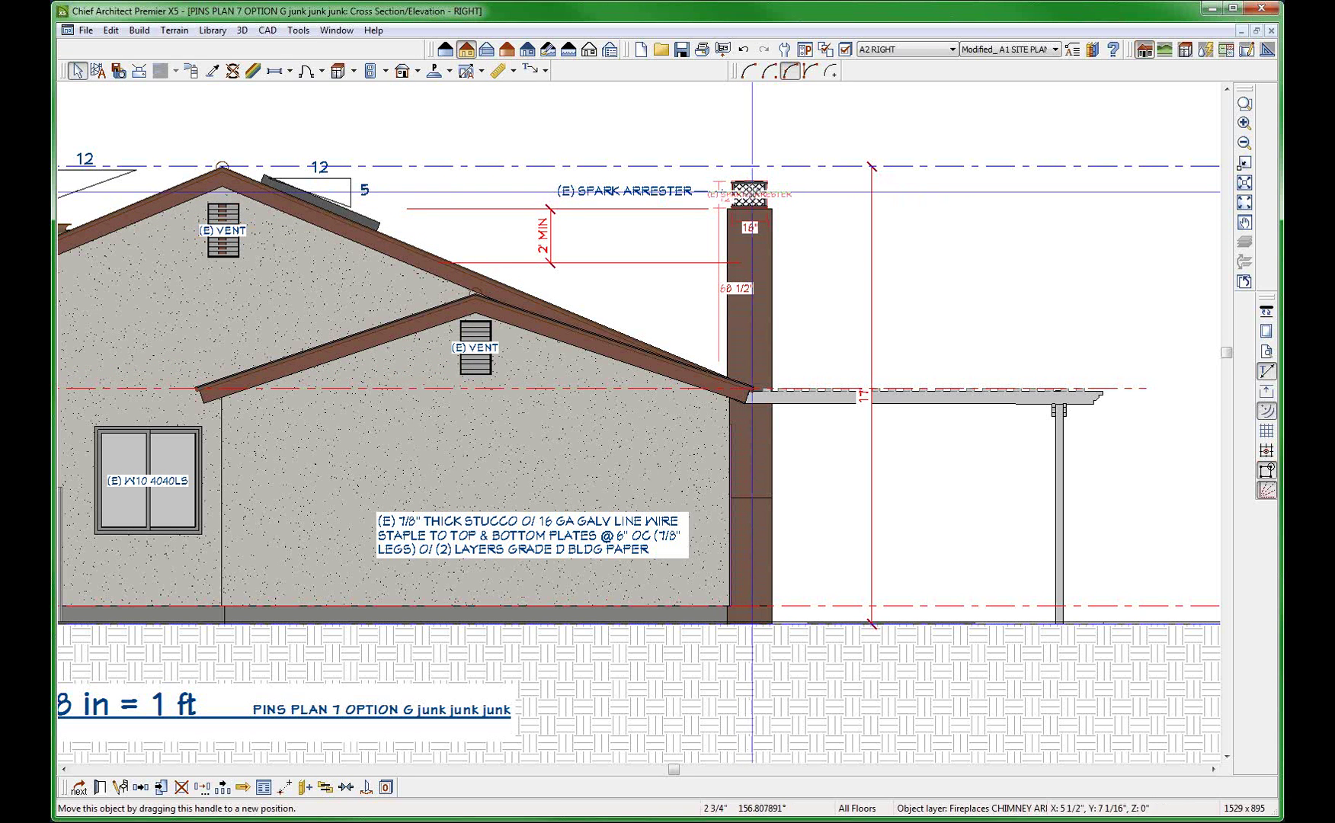
pyautogui.moveTo(749, 179); pyautogui.dragTo(812, 199)
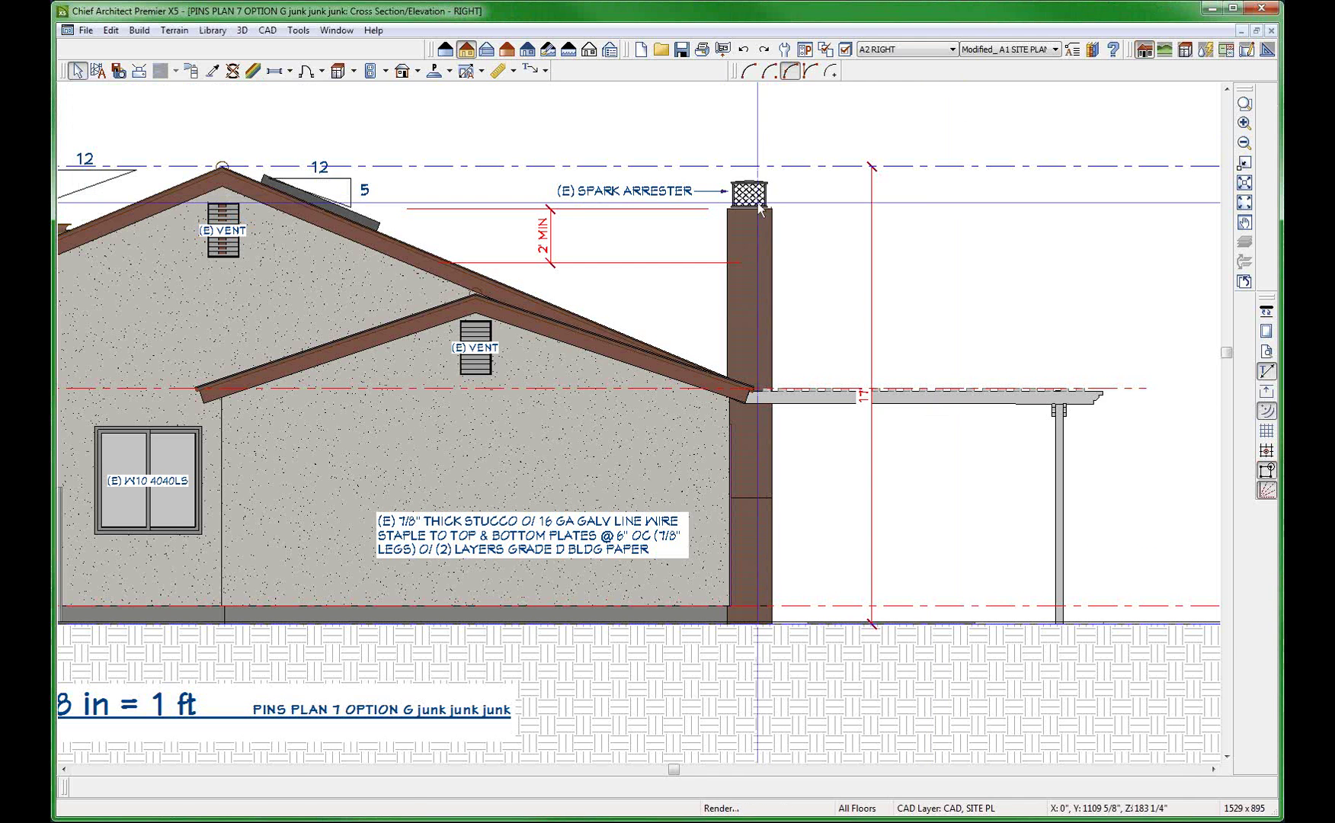
# Review the spark arrester's Object Layer Properties, accepting them unchanged
pyautogui.scroll(3, 770, 199)
pyautogui.rightClick(772, 179)
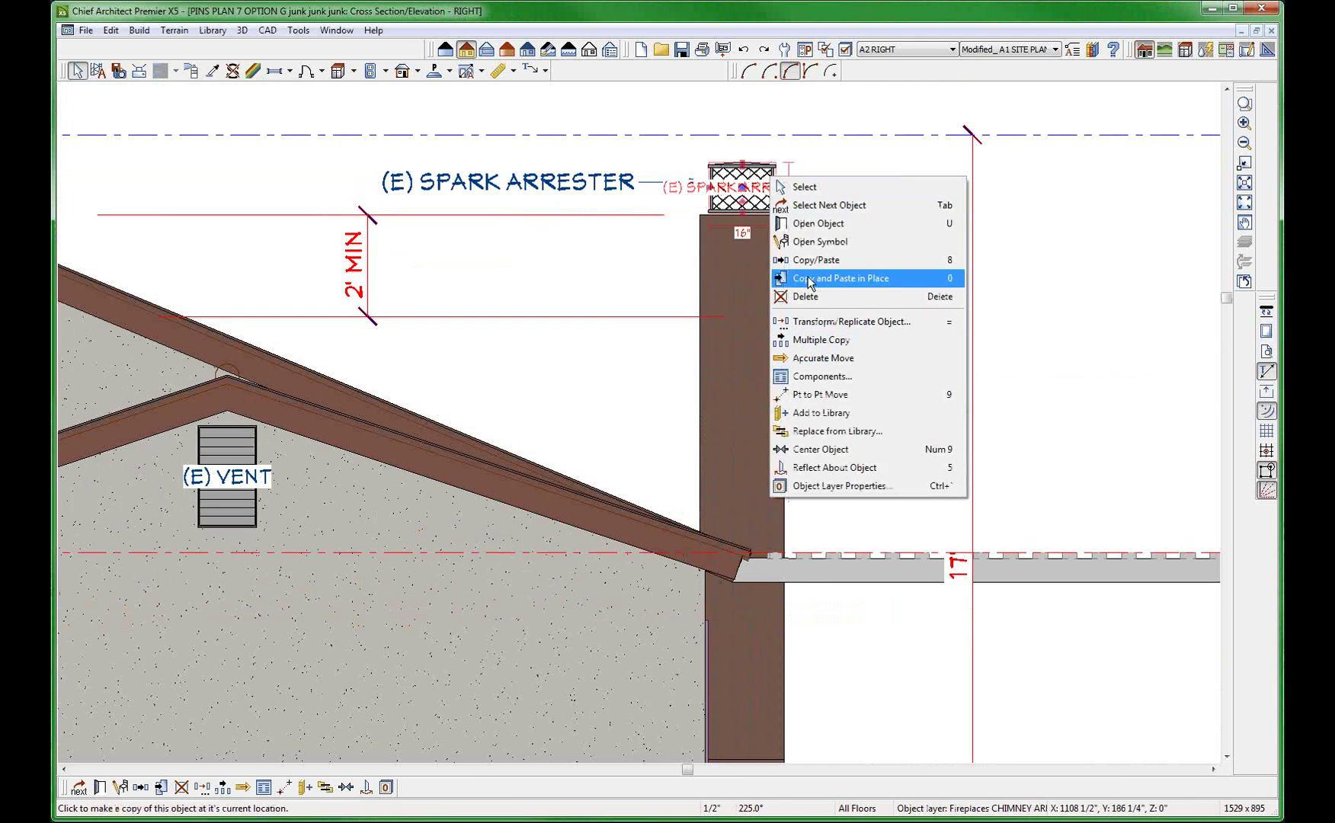
pyautogui.click(827, 484)
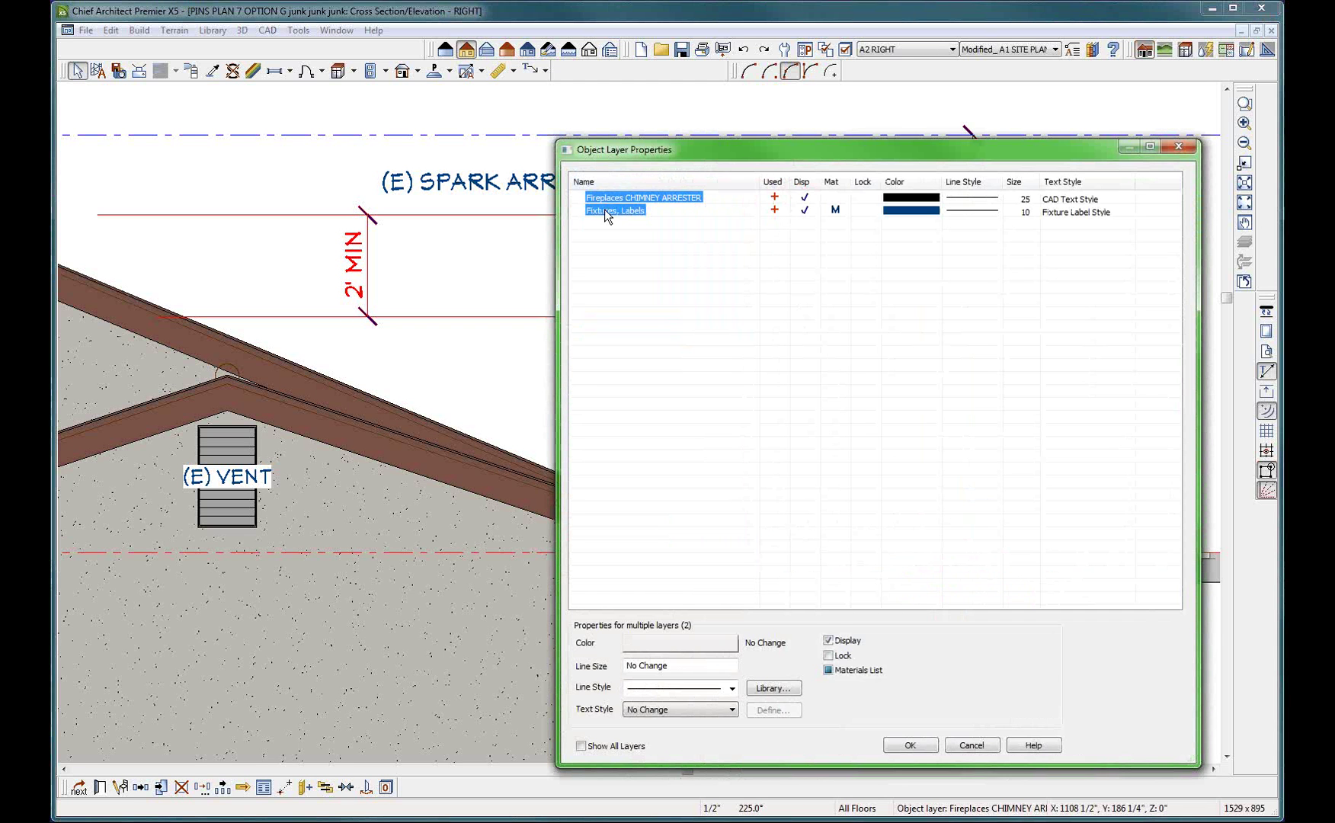
pyautogui.click(904, 745)
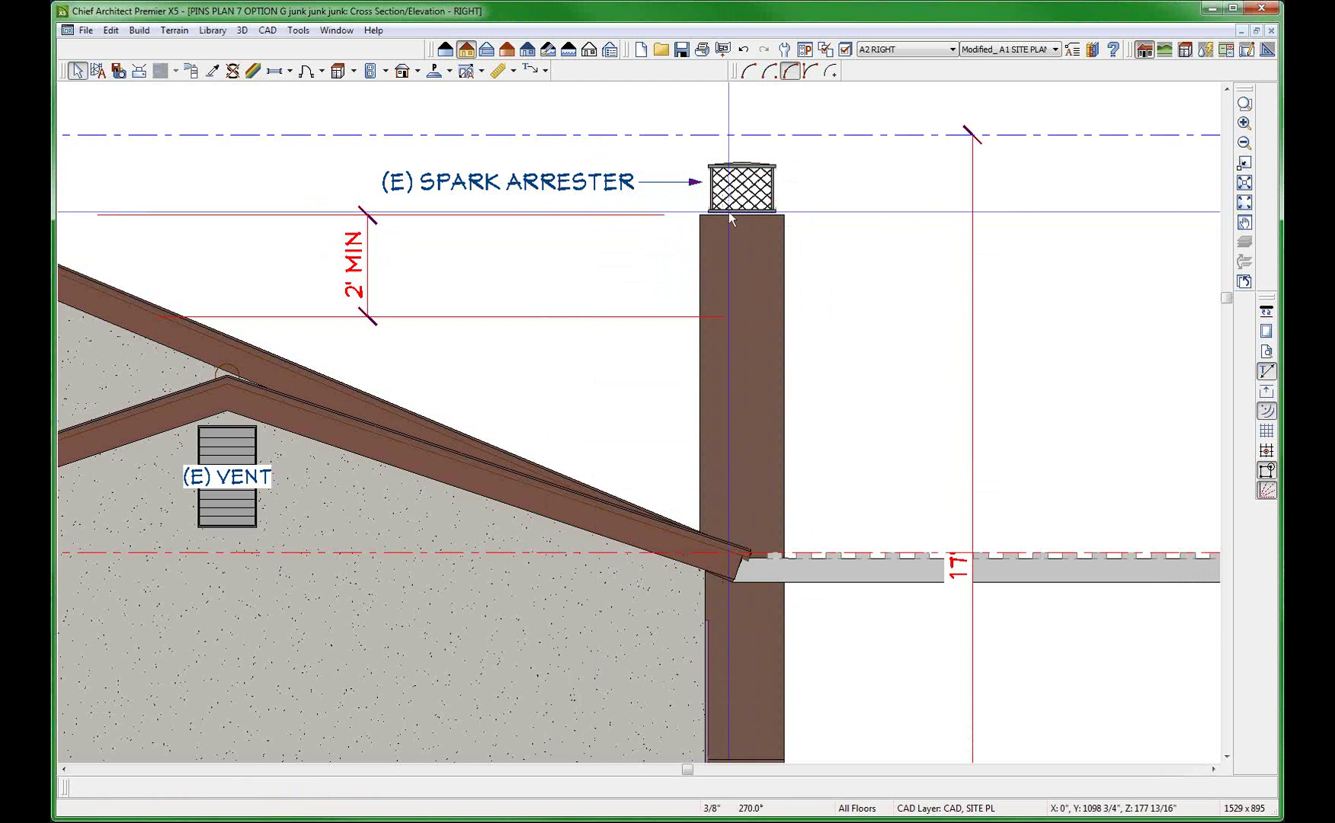
# Widen the spark arrester to about 22 15/16" and move its label above the cap
pyautogui.click(731, 214)
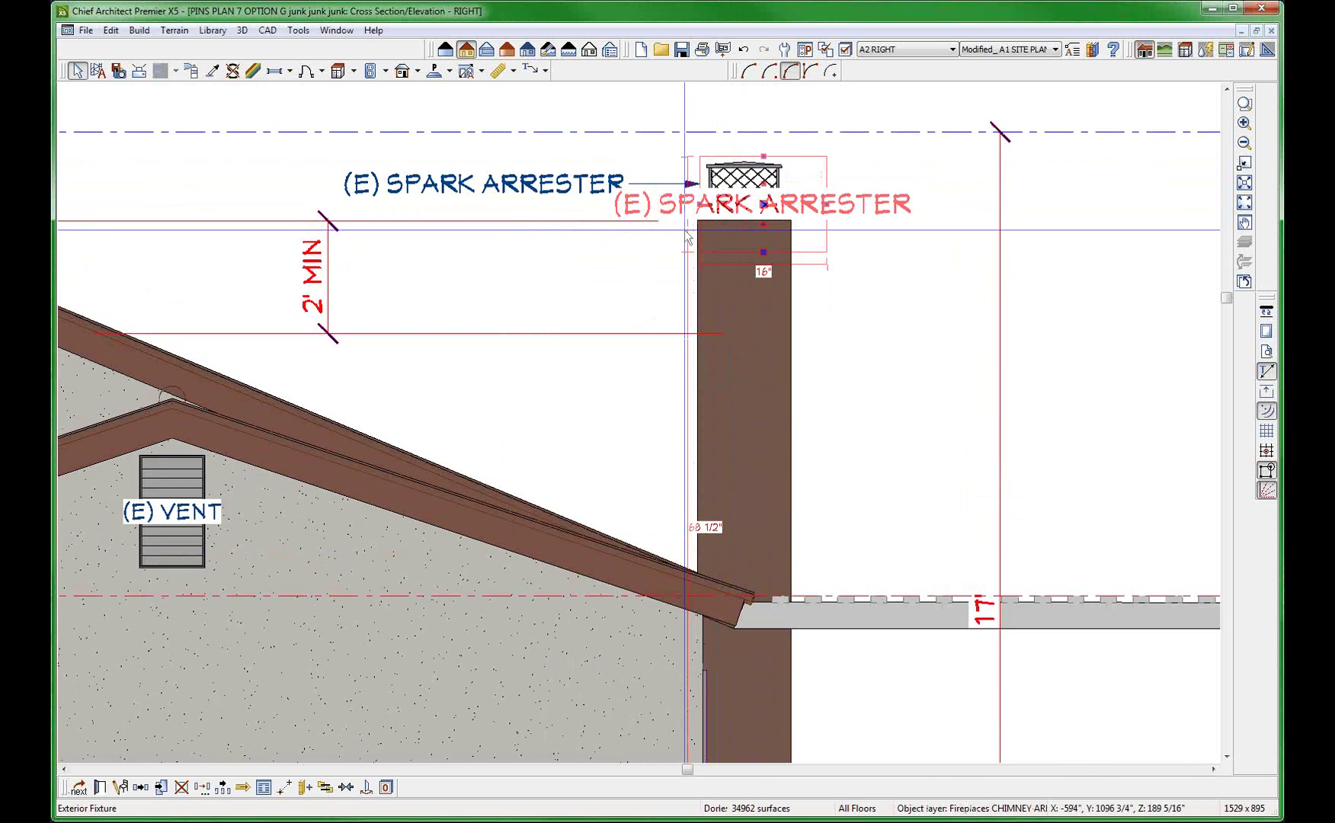
pyautogui.scroll(2, 701, 204)
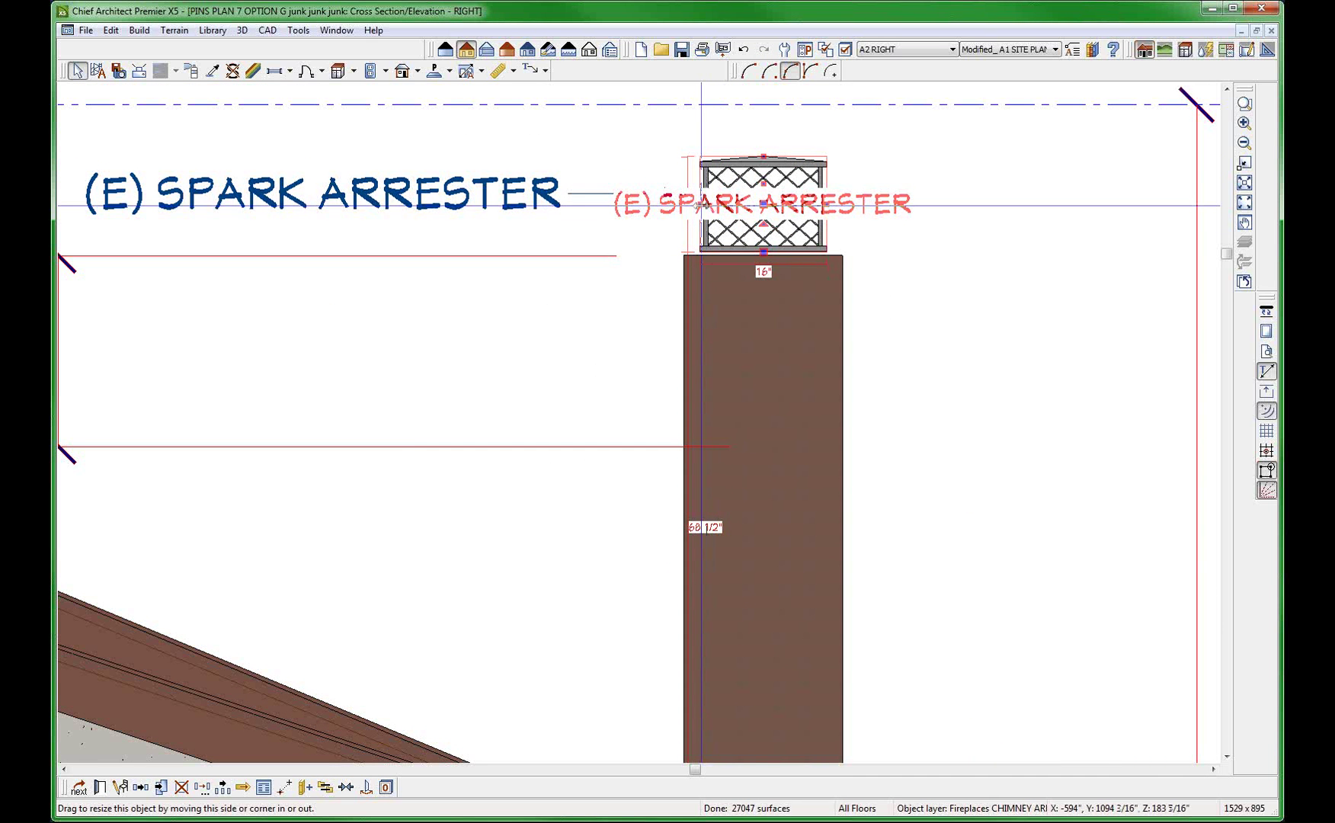
pyautogui.moveTo(701, 204); pyautogui.dragTo(947, 182)
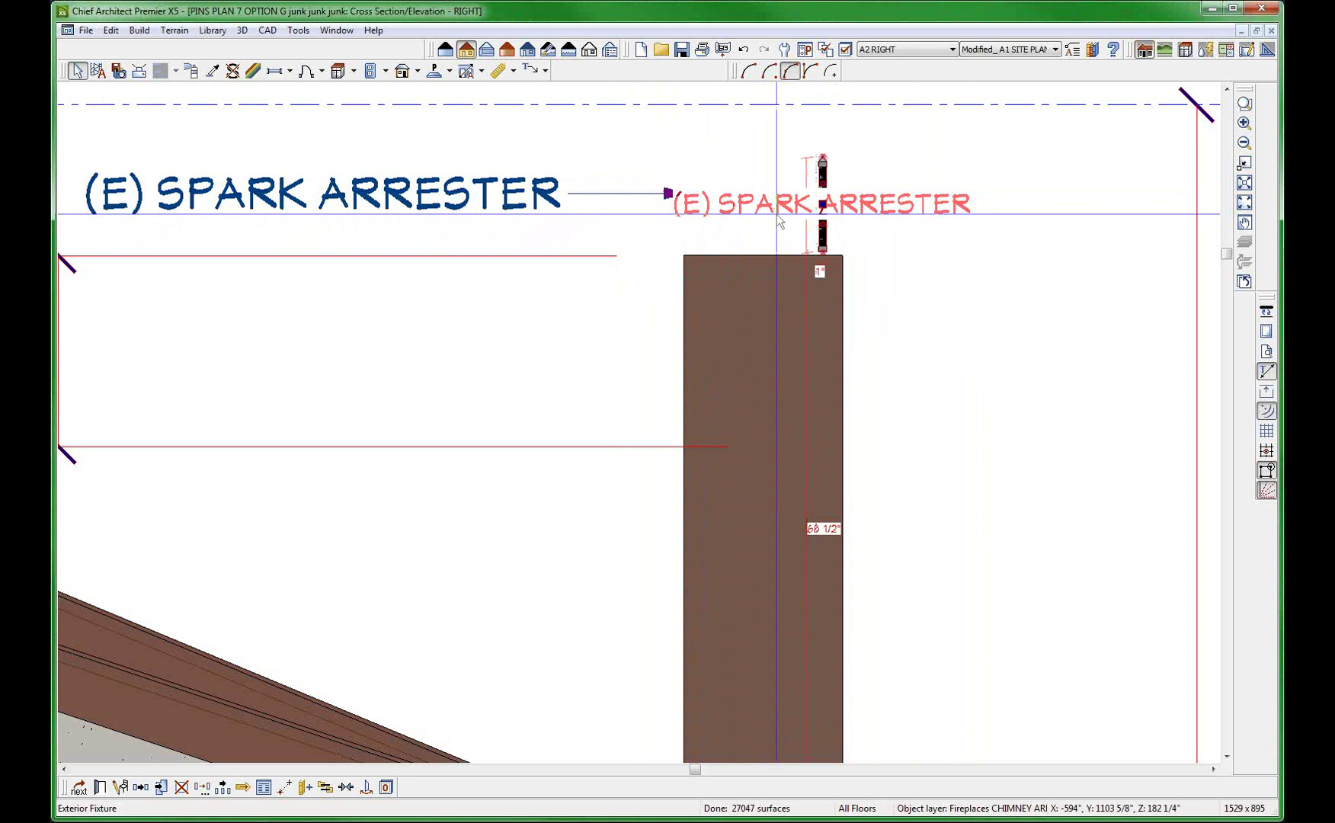
pyautogui.press('space')
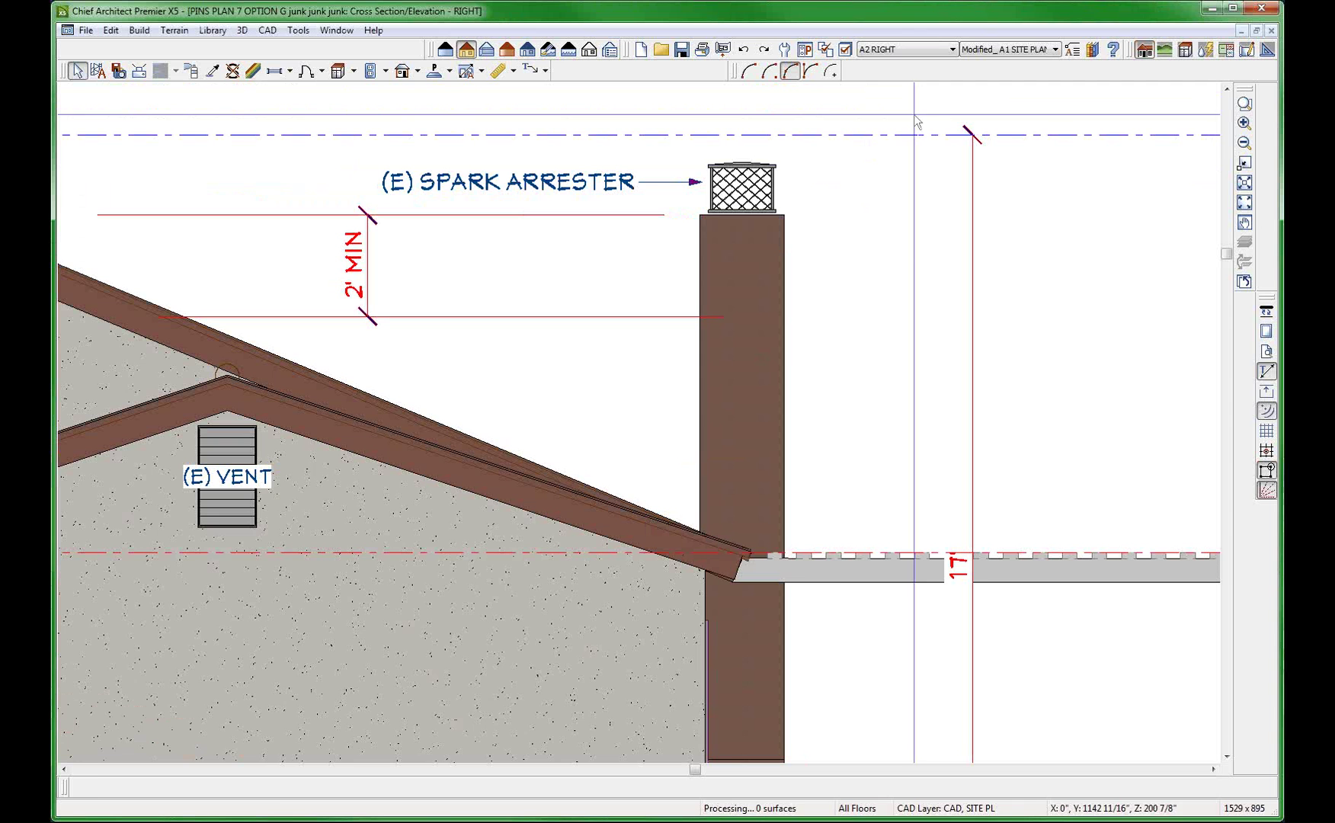
pyautogui.click(763, 128)
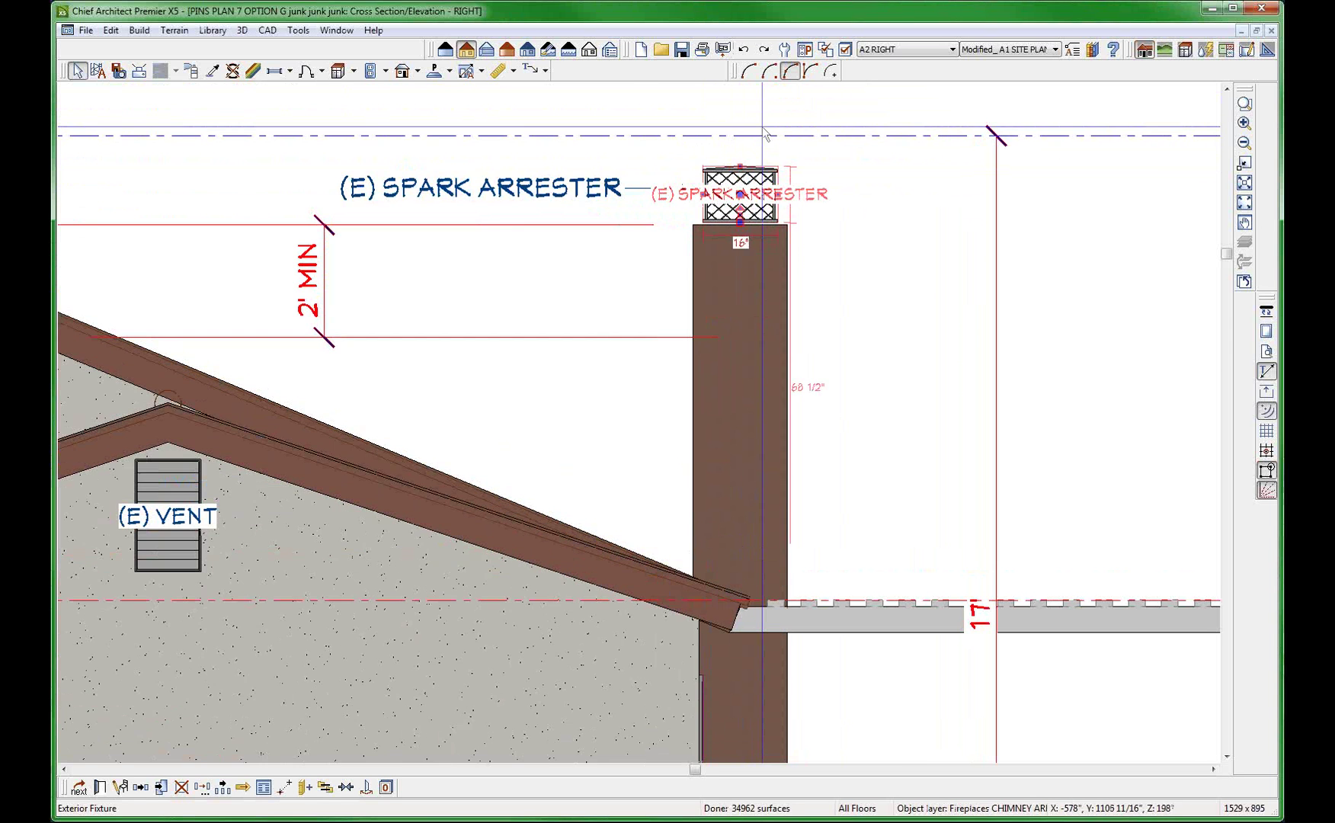
pyautogui.scroll(3, 763, 126)
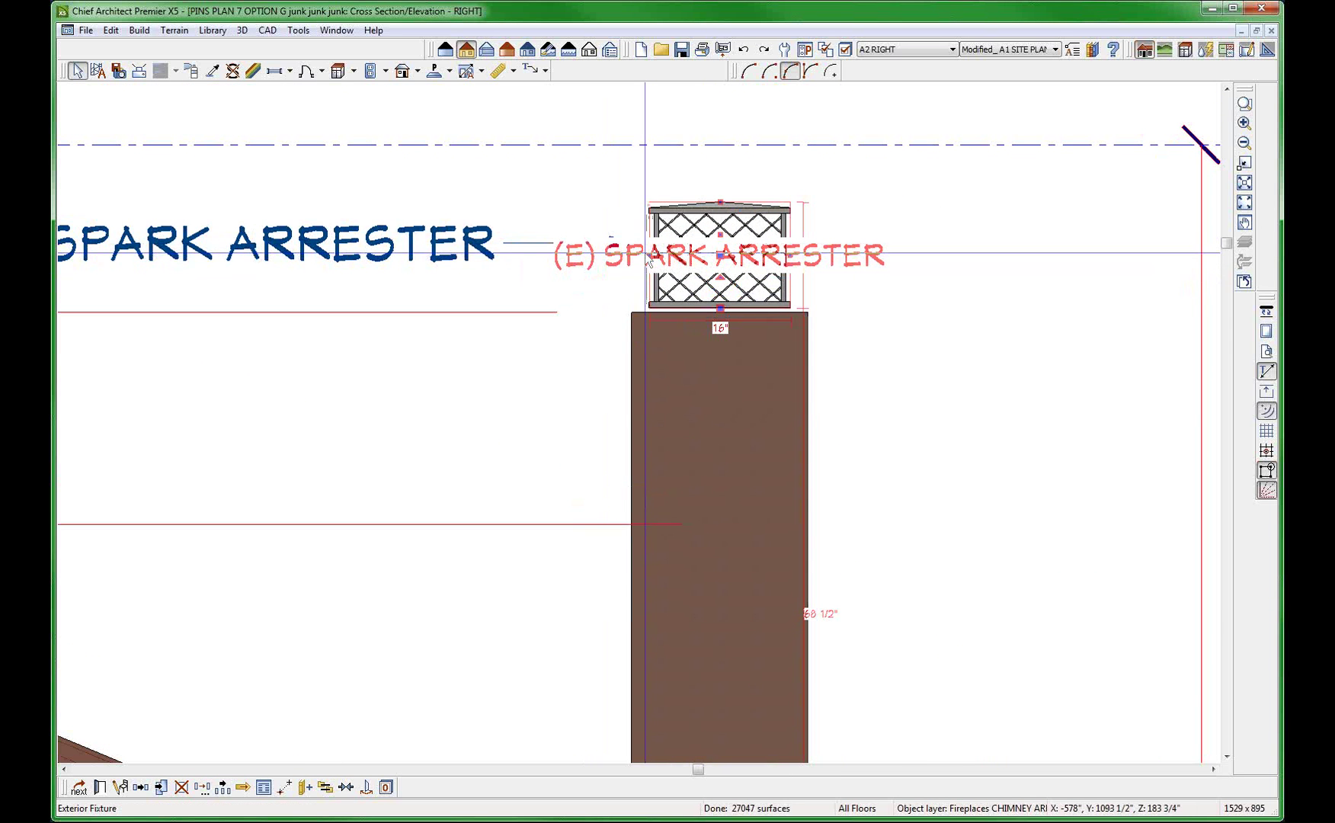
pyautogui.moveTo(647, 256); pyautogui.dragTo(713, 254)
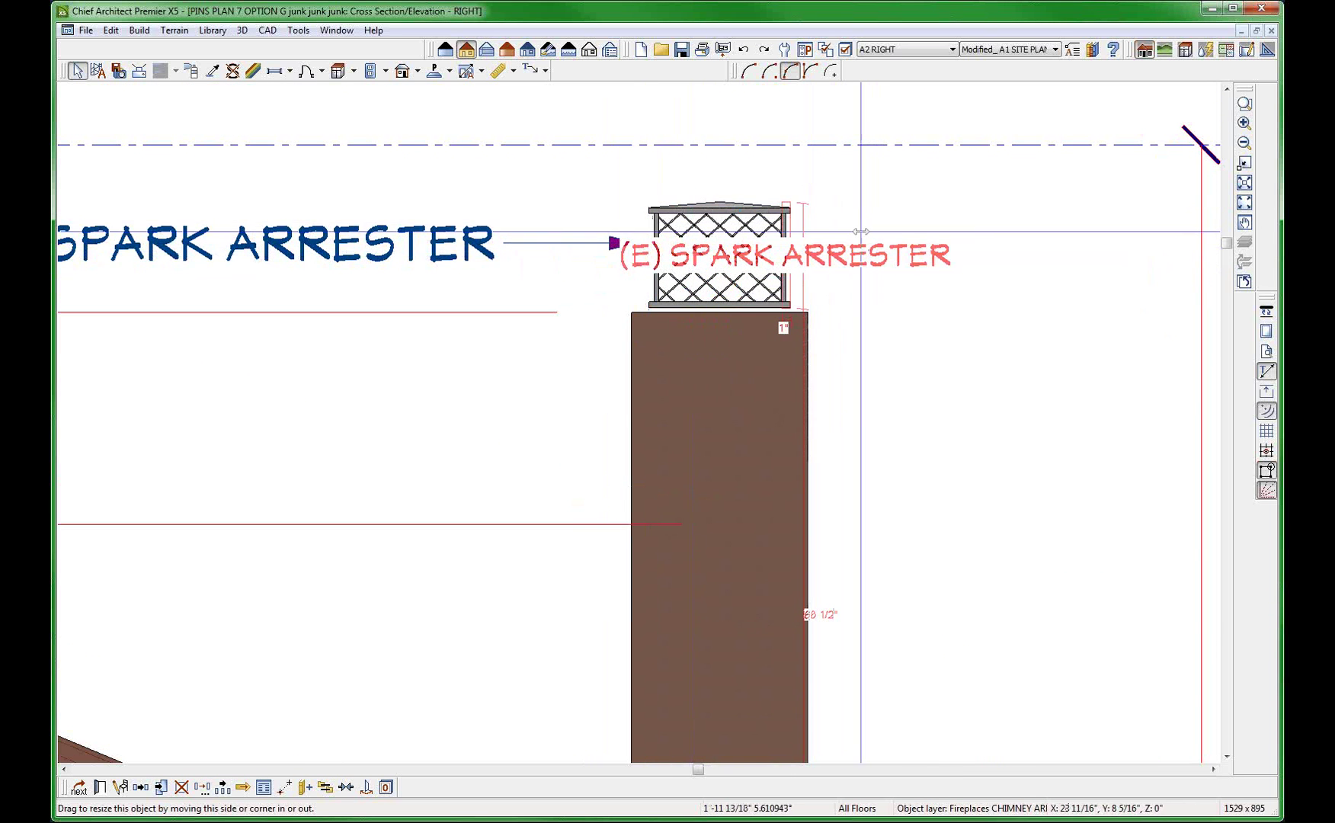
pyautogui.moveTo(860, 231); pyautogui.dragTo(588, 152)
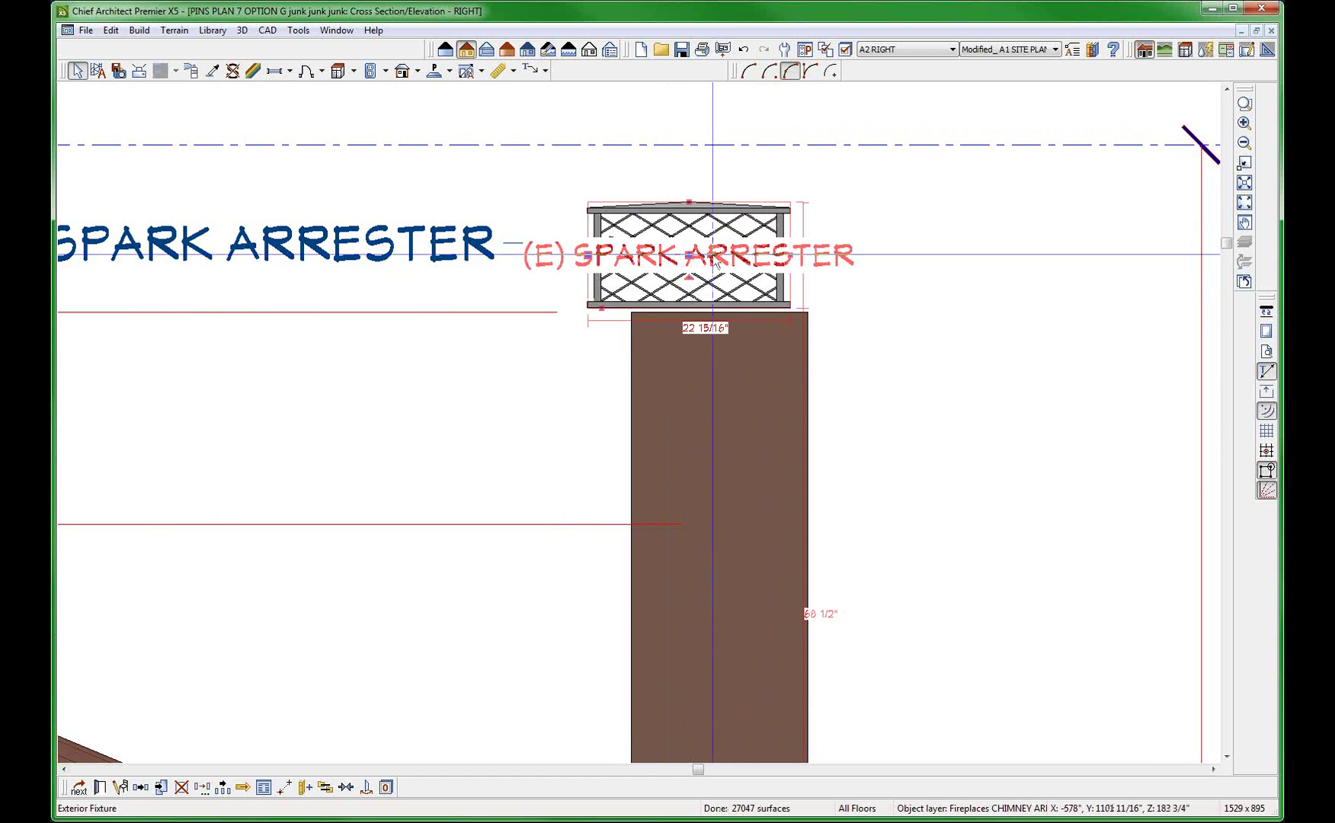
pyautogui.moveTo(715, 262); pyautogui.dragTo(993, 174)
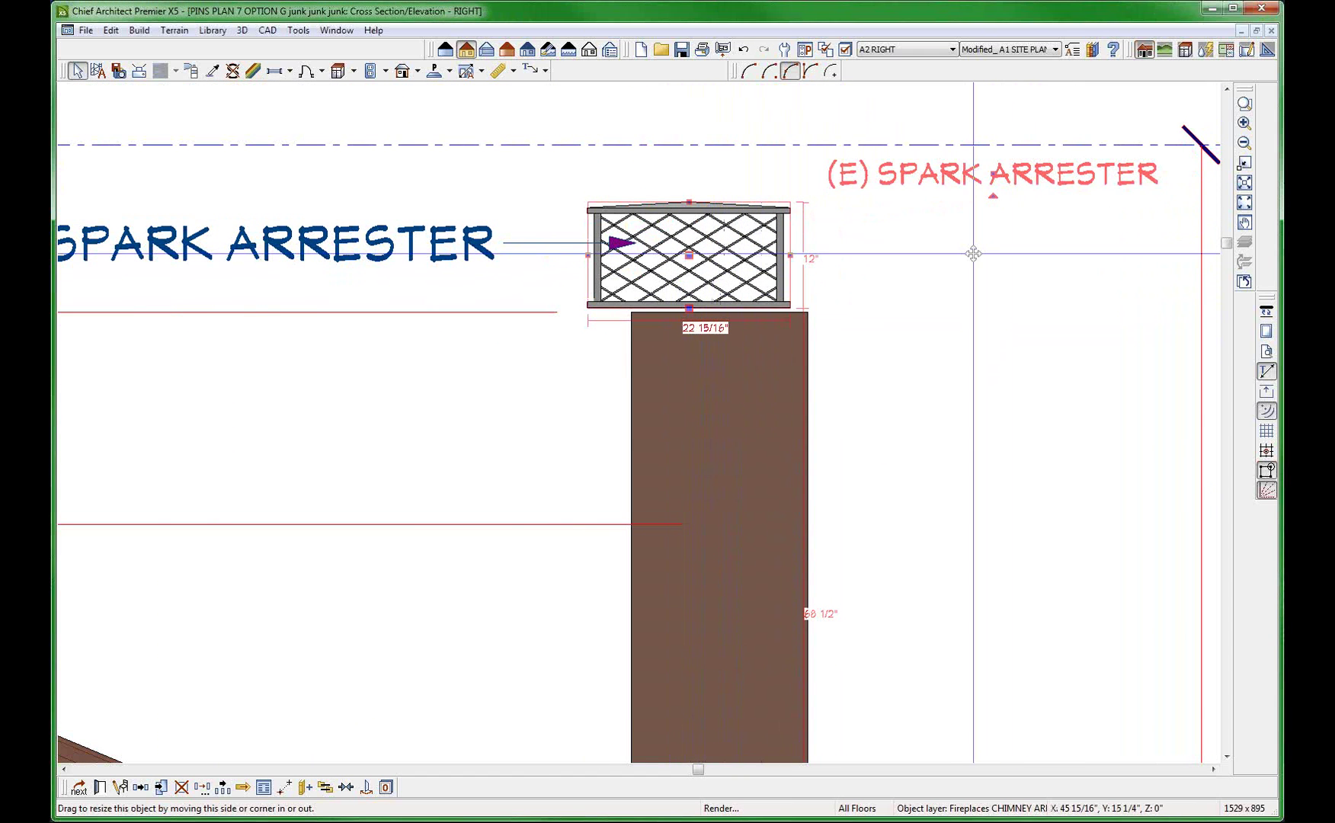
pyautogui.scroll(-4, 1030, 250)
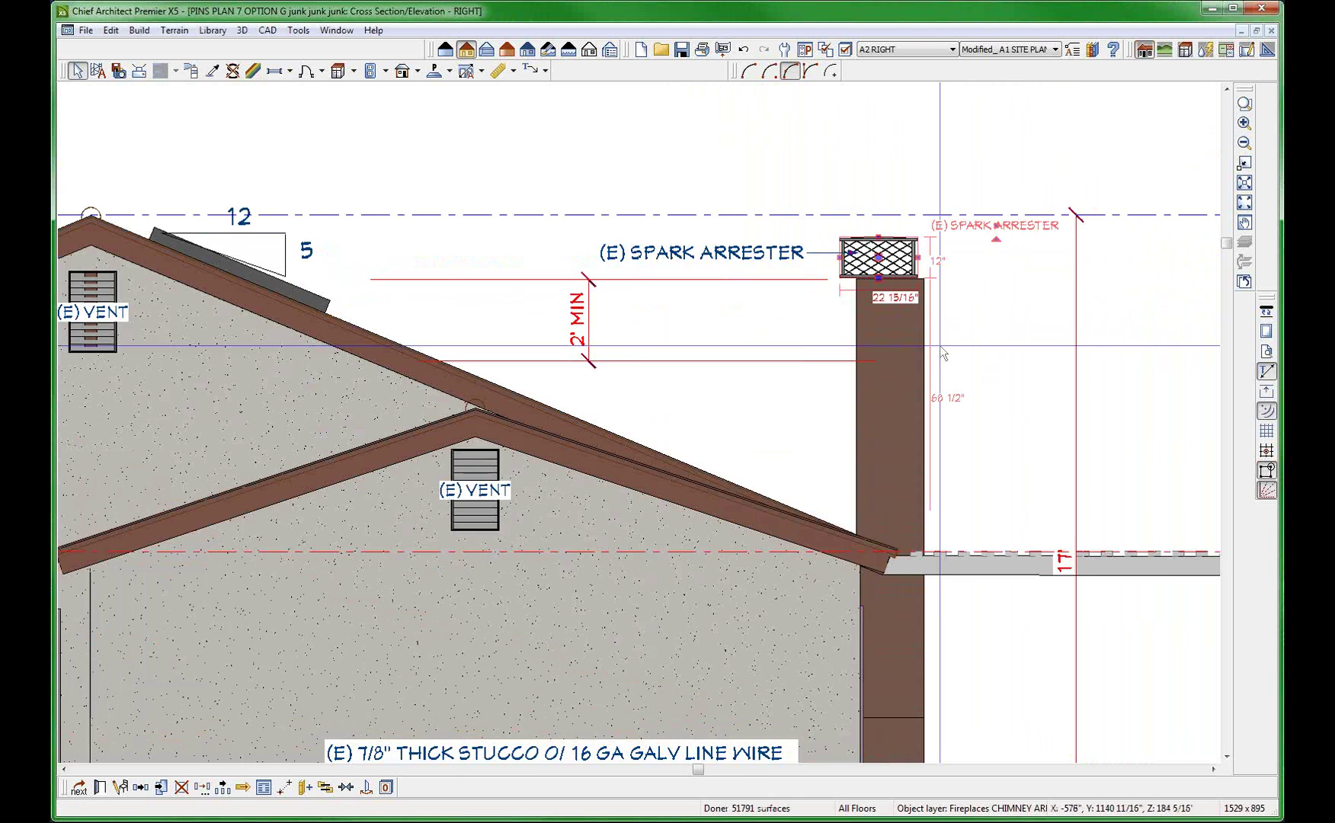
pyautogui.scroll(-1, 940, 345)
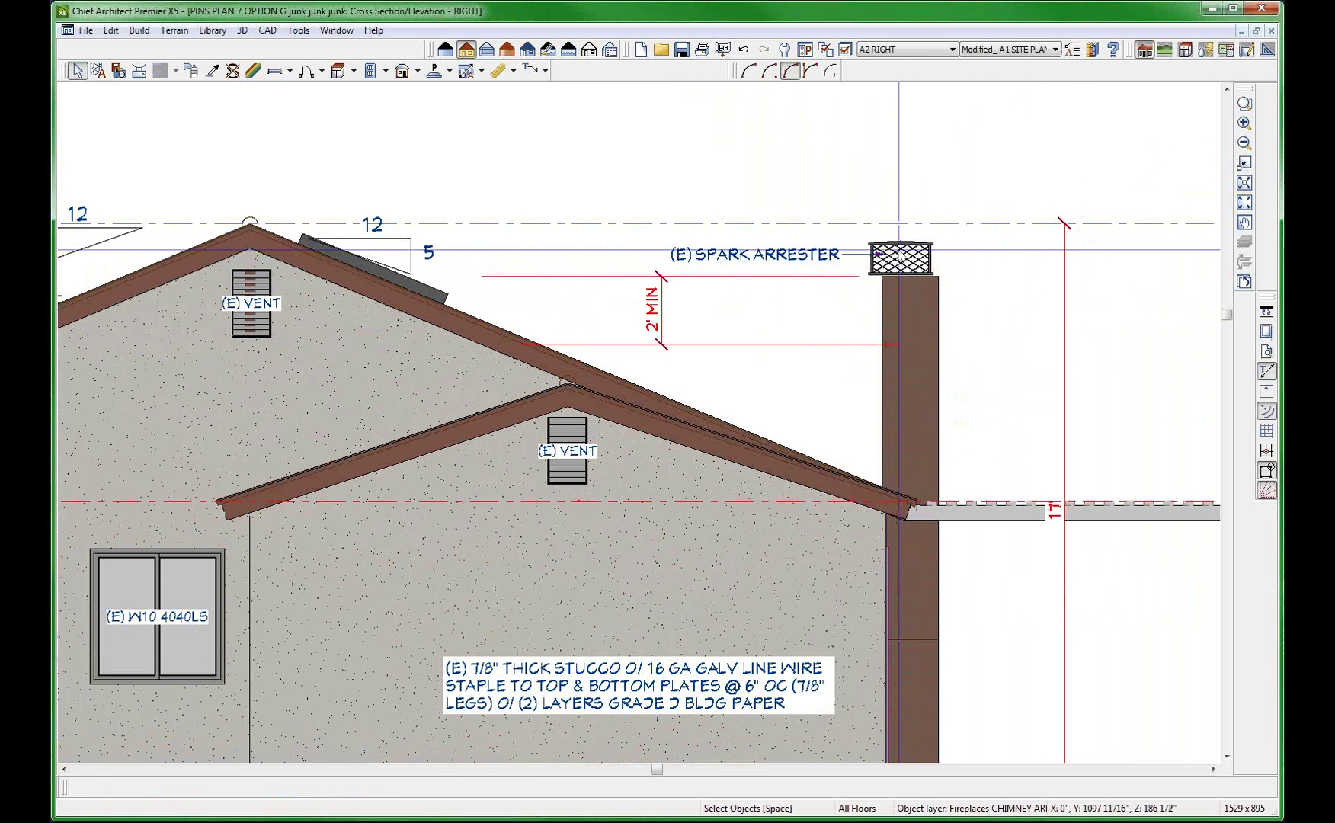
pyautogui.click(901, 257)
pyautogui.rightClick(911, 247)
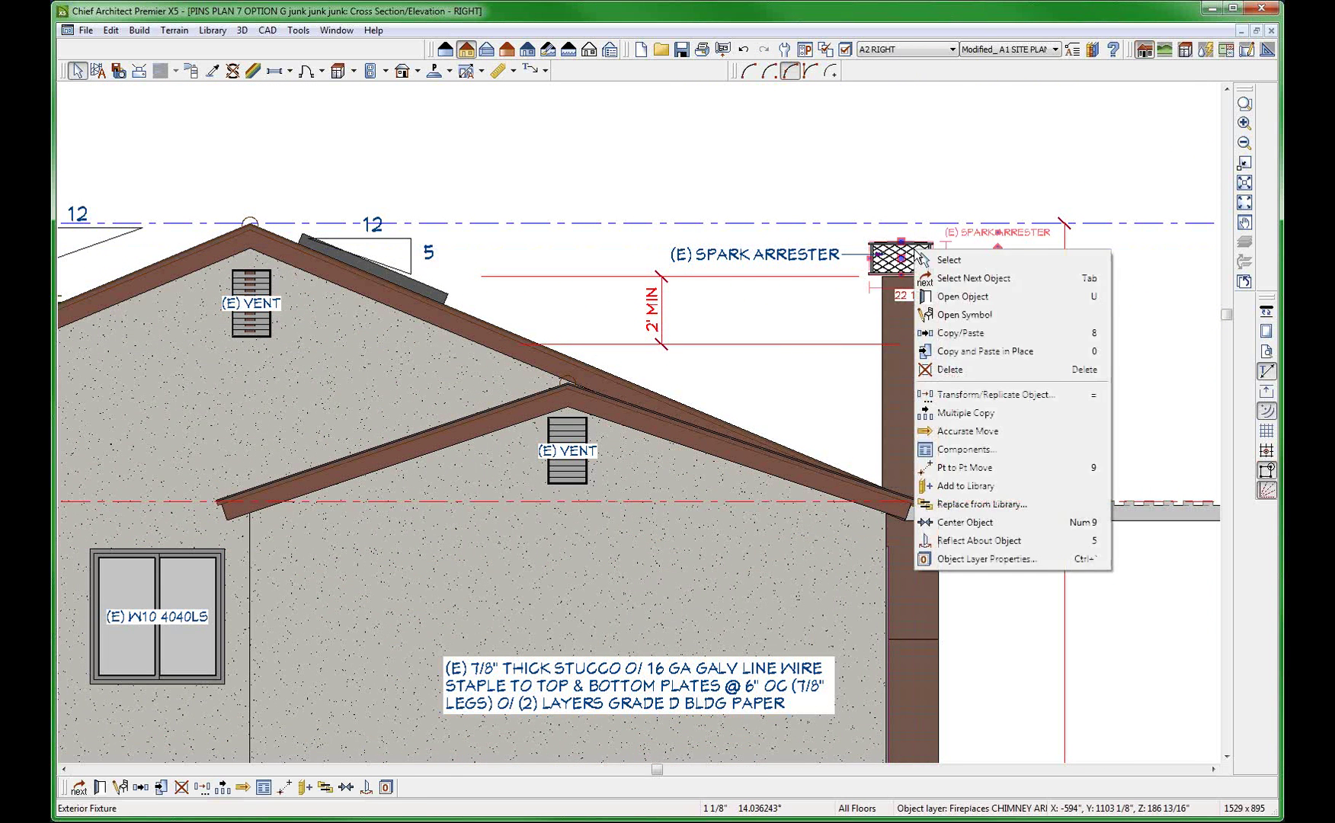
pyautogui.click(1020, 554)
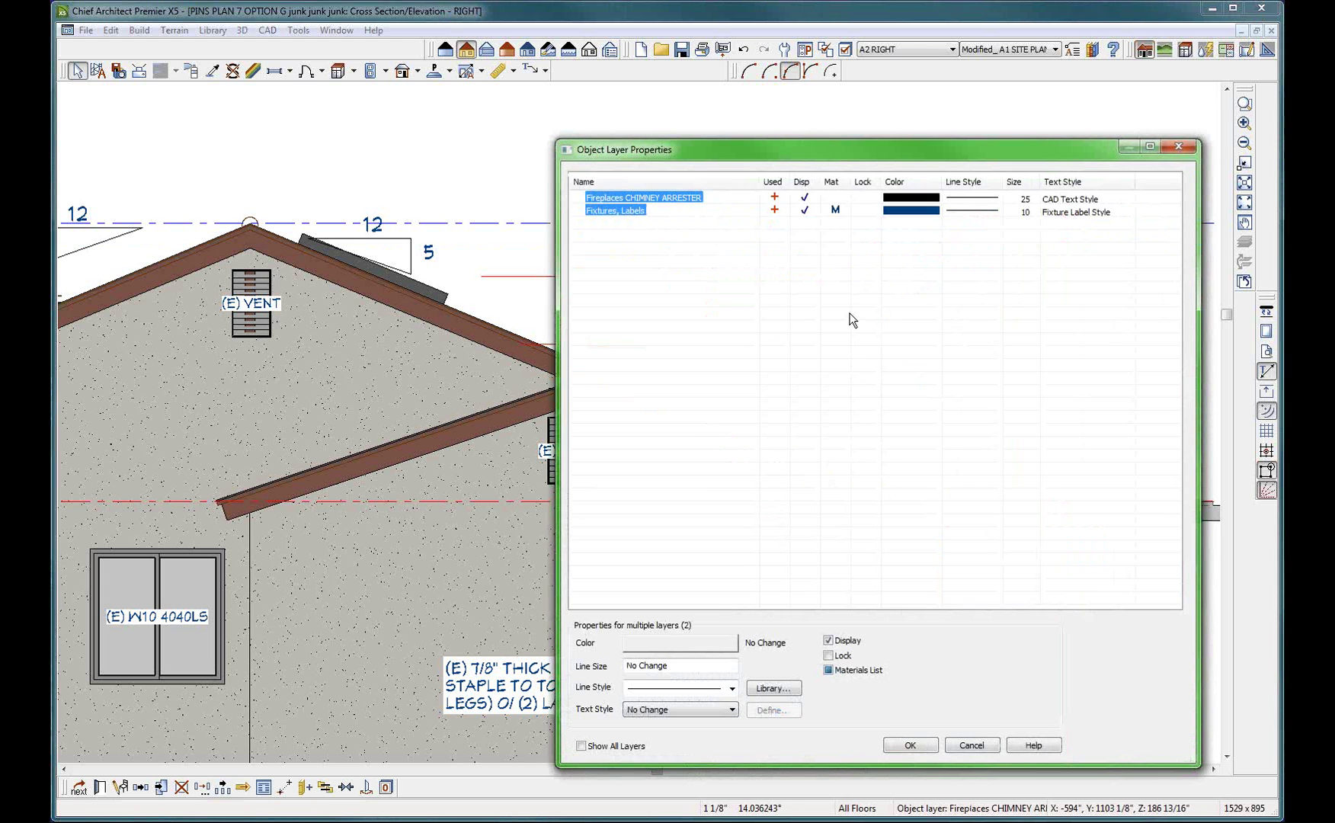
pyautogui.click(966, 739)
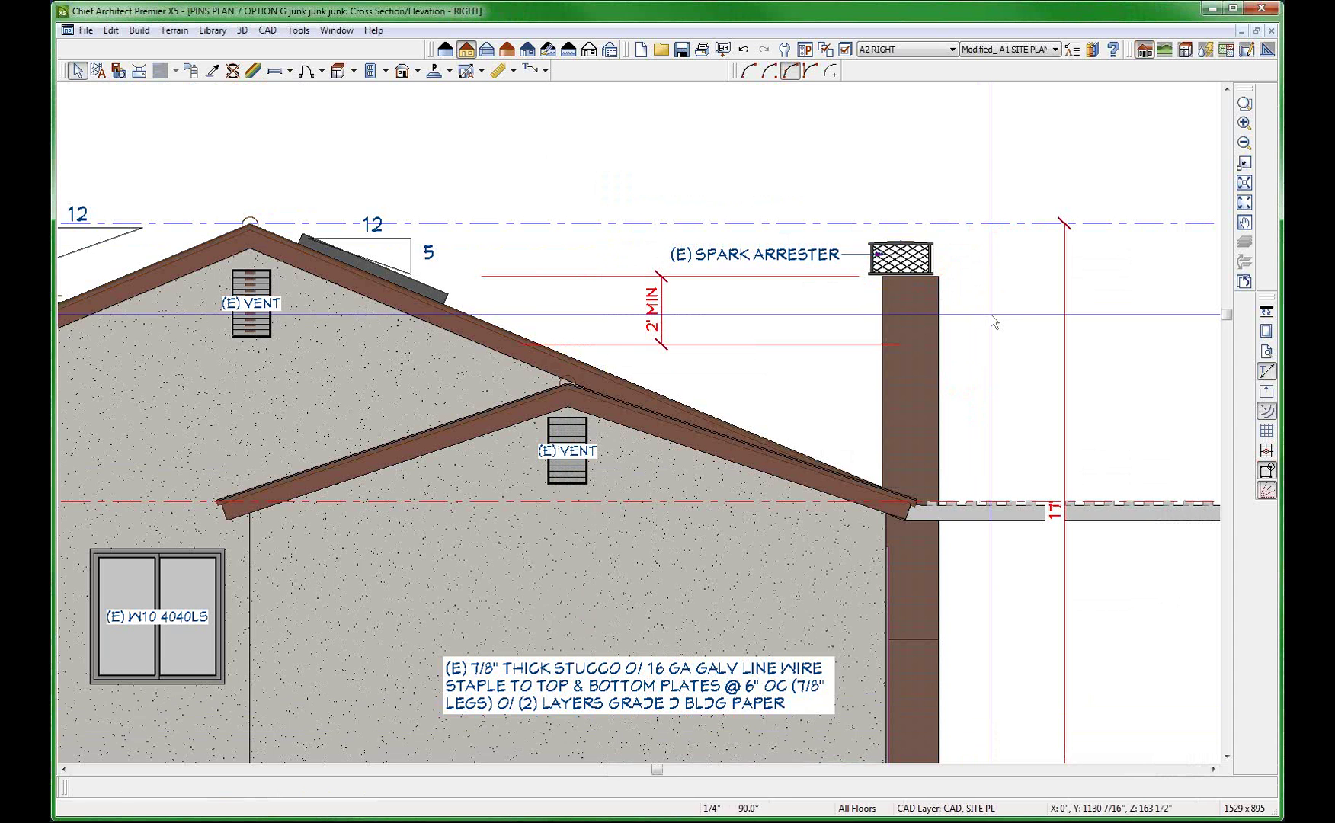
# Move the red (E) SPARK ARRESTER label right of the chimney and rotate it to -105°
pyautogui.scroll(1, 991, 315)
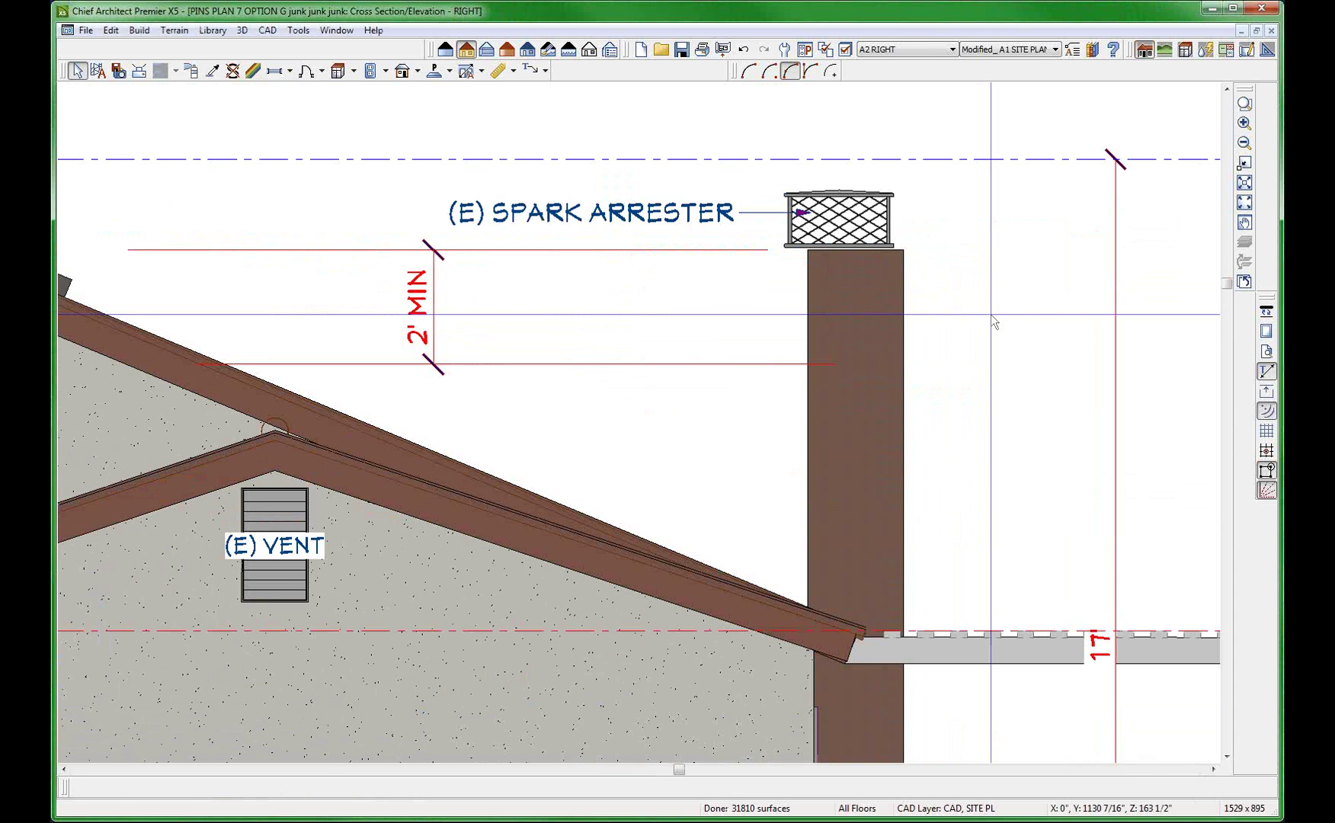
pyautogui.click(878, 241)
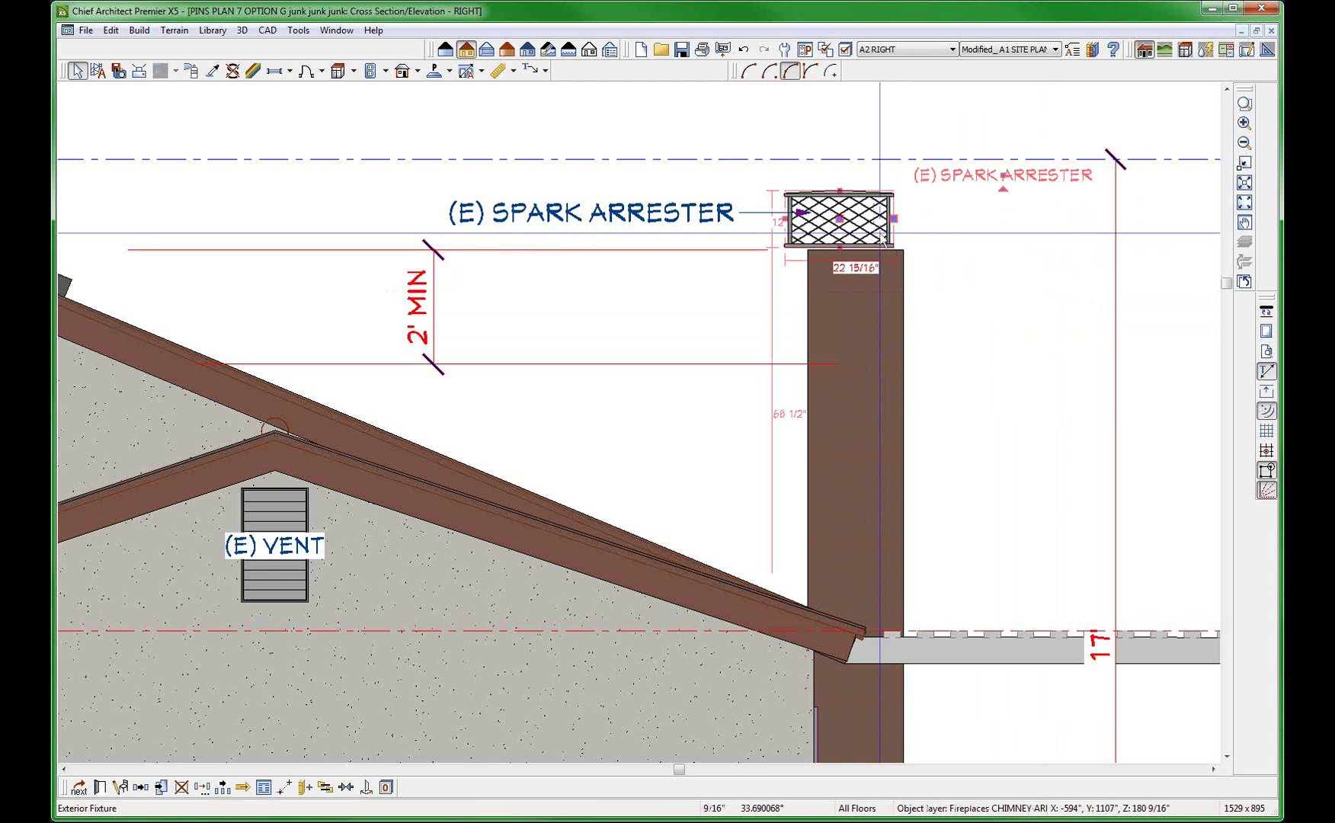
pyautogui.click(602, 212)
pyautogui.click(861, 219)
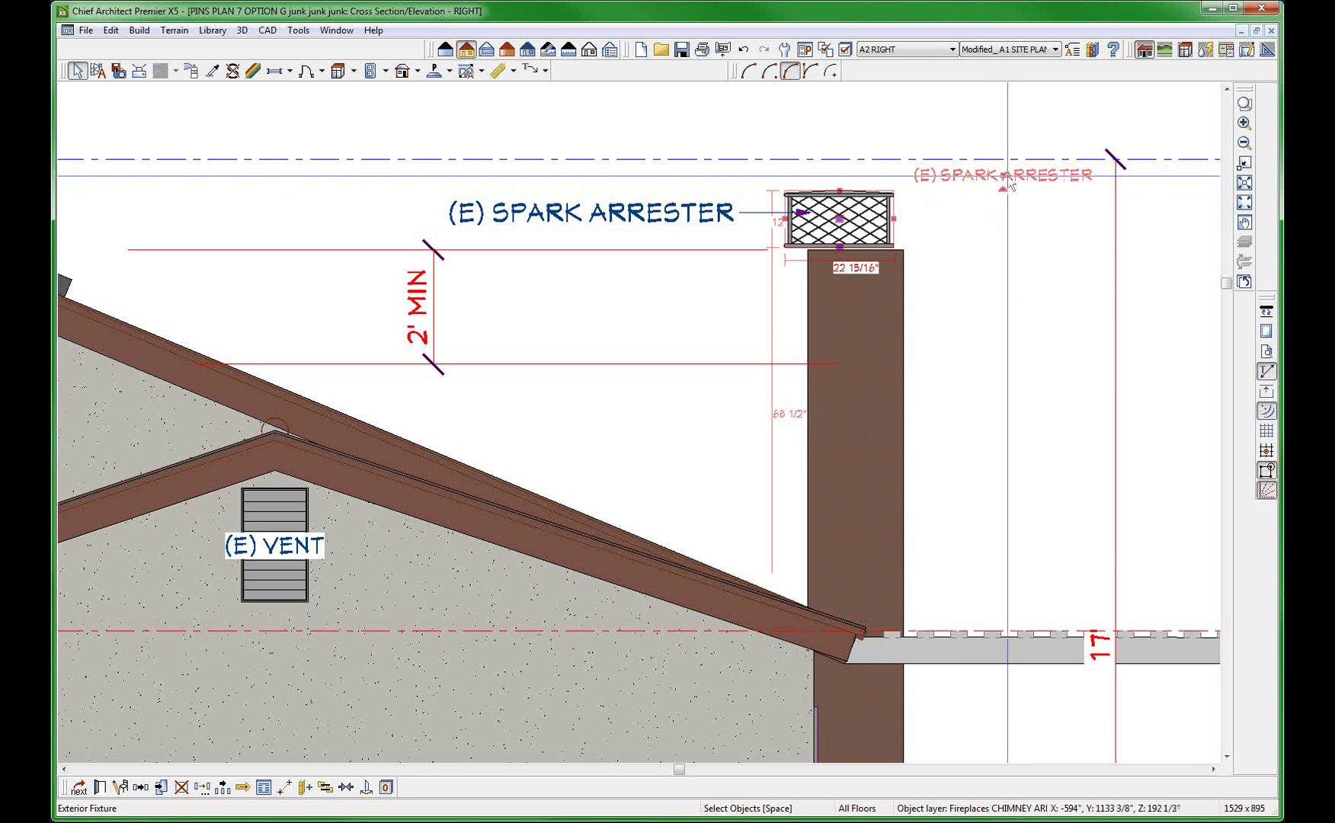
pyautogui.moveTo(1011, 183); pyautogui.dragTo(1035, 208)
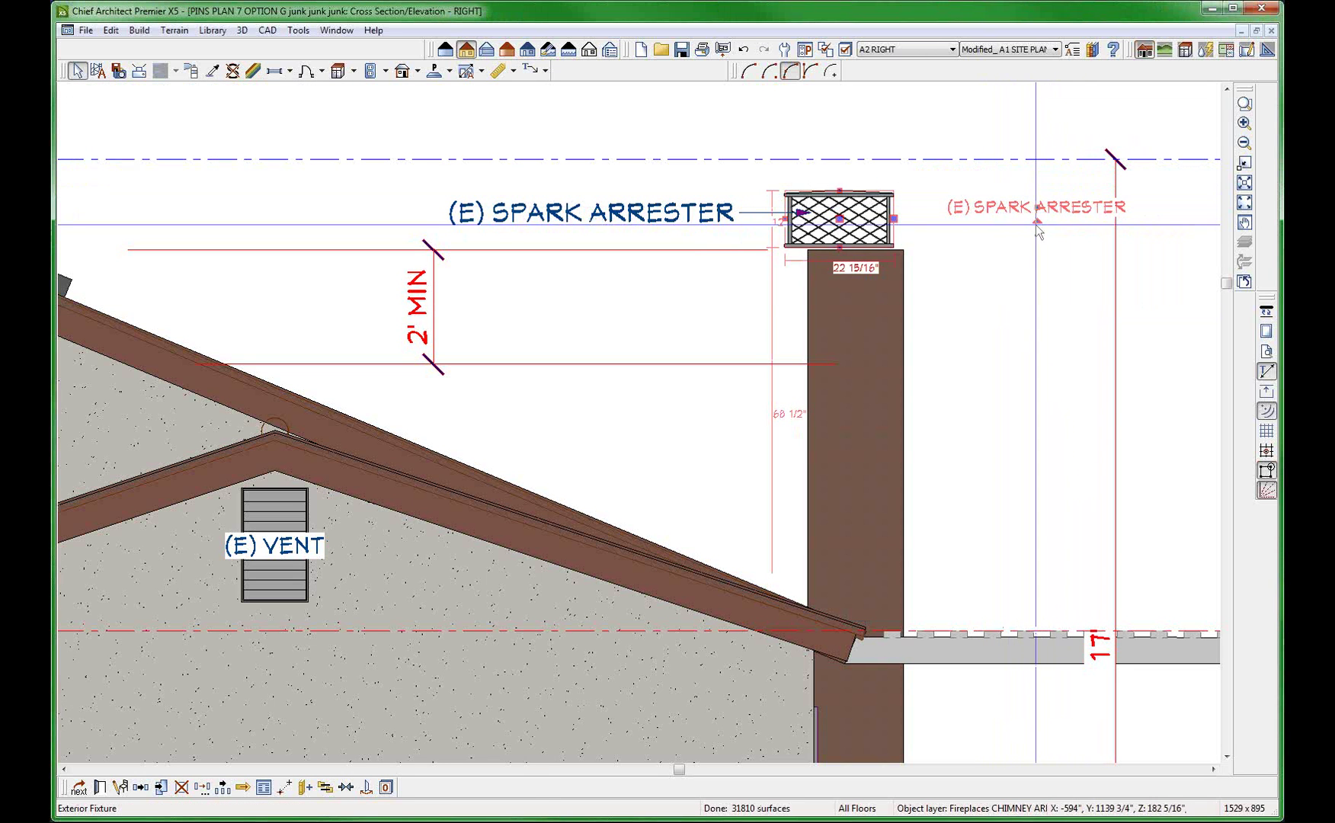
pyautogui.moveTo(1036, 224); pyautogui.dragTo(1098, 147)
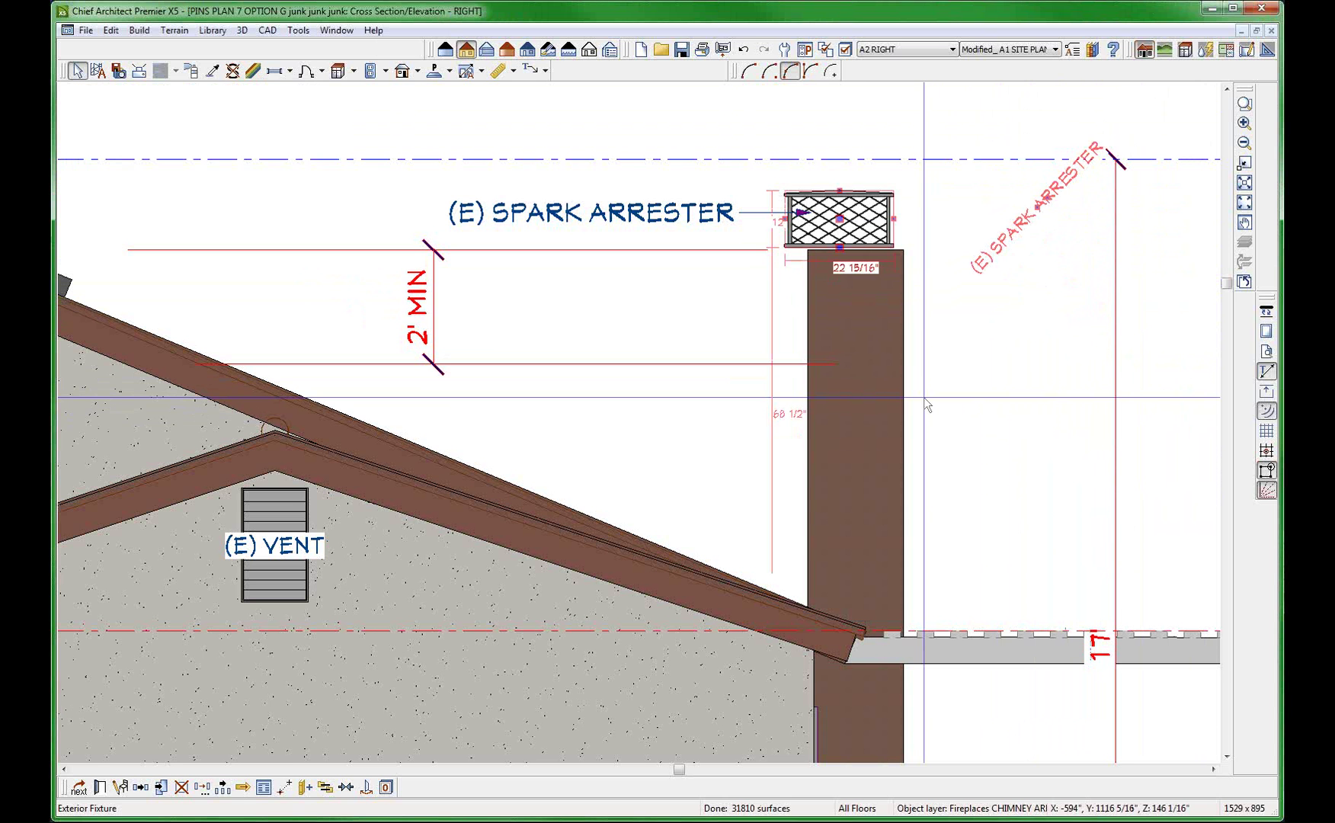
# Review the trellis post's height in Post Specification and cancel without changes
pyautogui.scroll(-1, 898, 311)
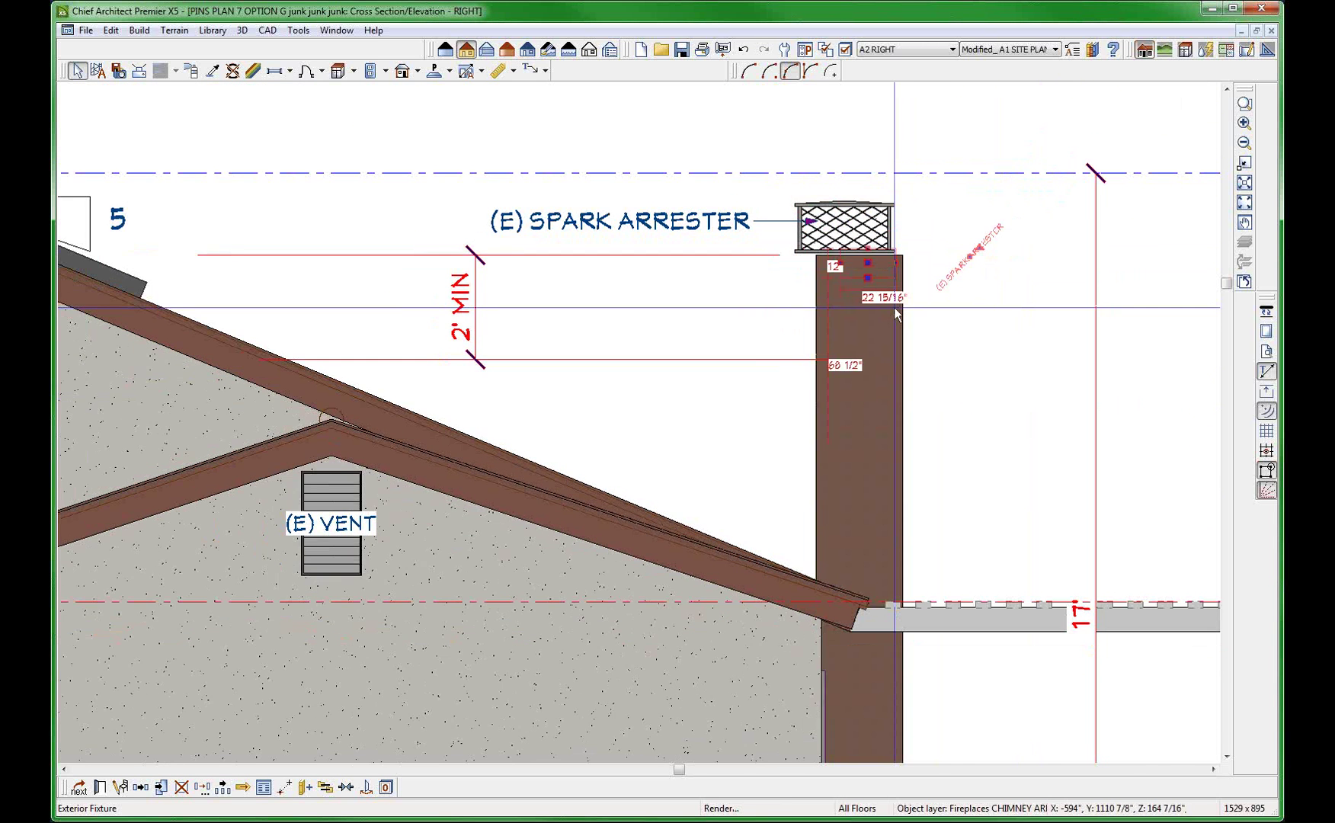
pyautogui.scroll(-3, 894, 306)
pyautogui.scroll(-1, 707, 427)
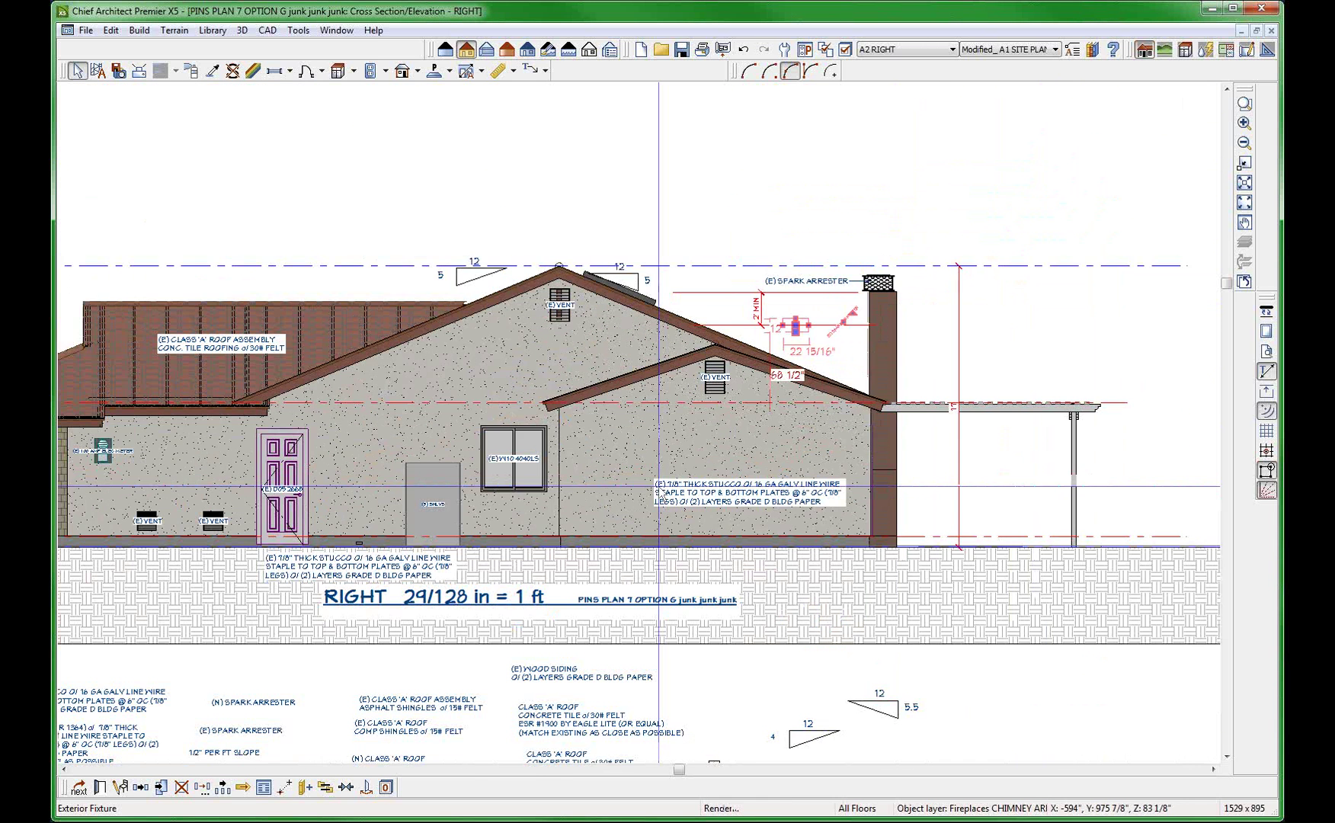
pyautogui.scroll(3, 800, 496)
pyautogui.click(756, 473)
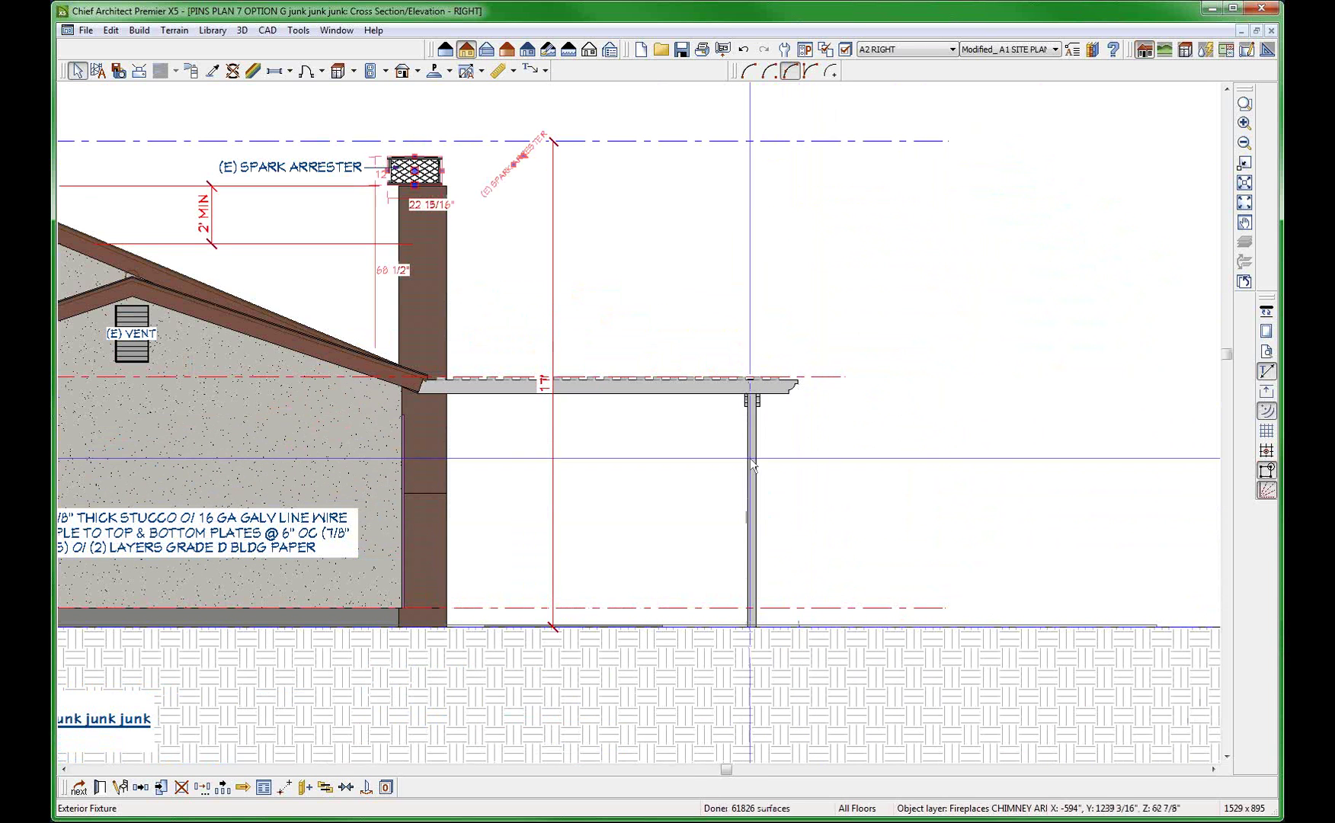
pyautogui.doubleClick(759, 550)
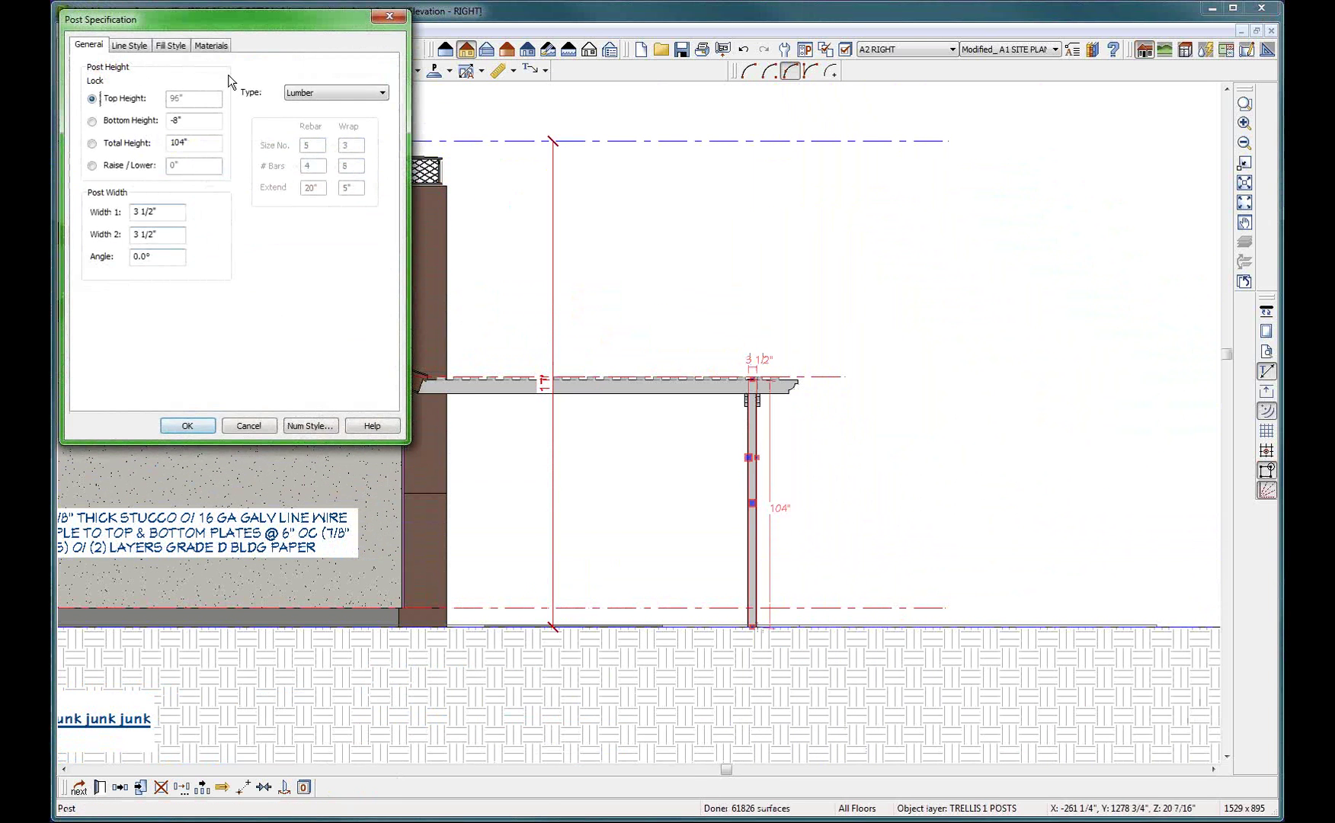
pyautogui.click(262, 424)
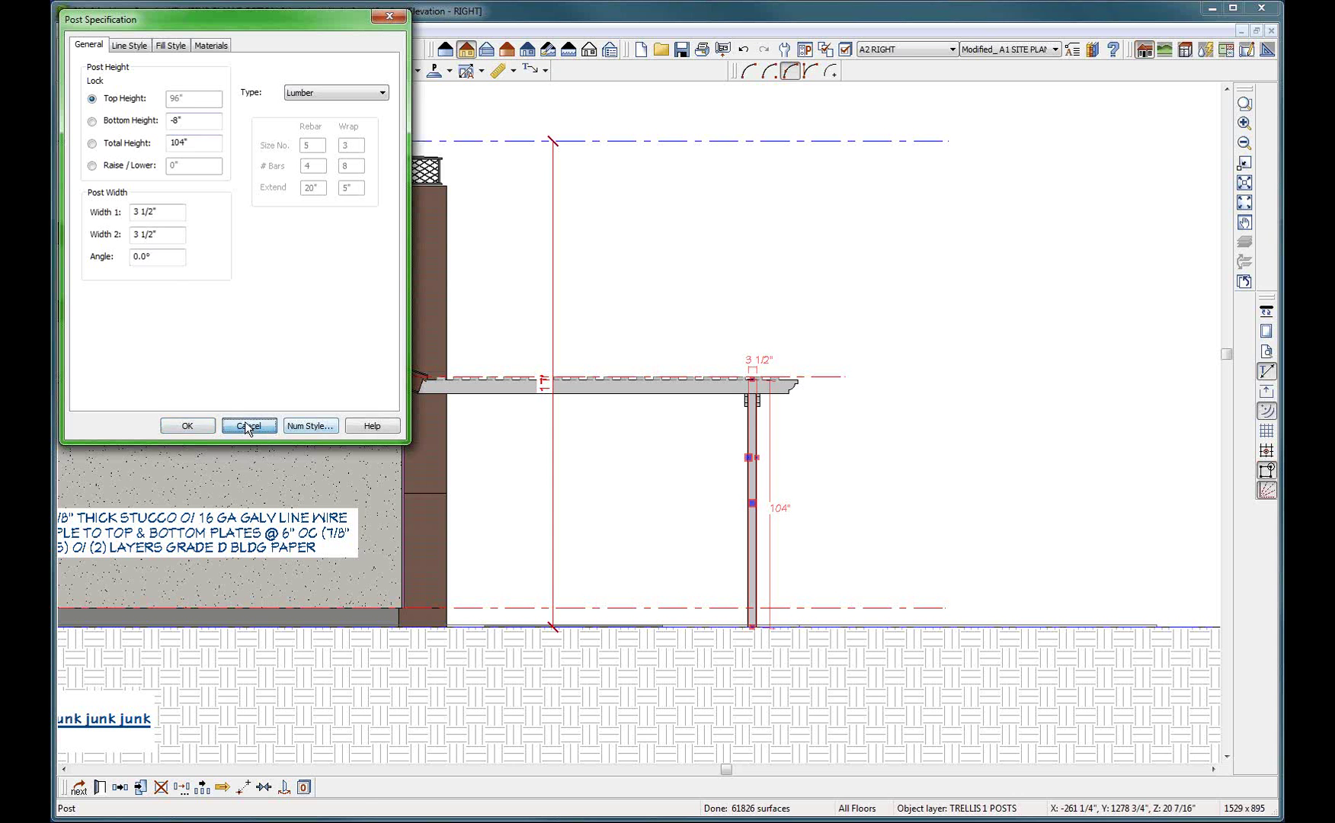
# Zoom out from the trellis and bring up the list of open windows
pyautogui.scroll(-2, 635, 450)
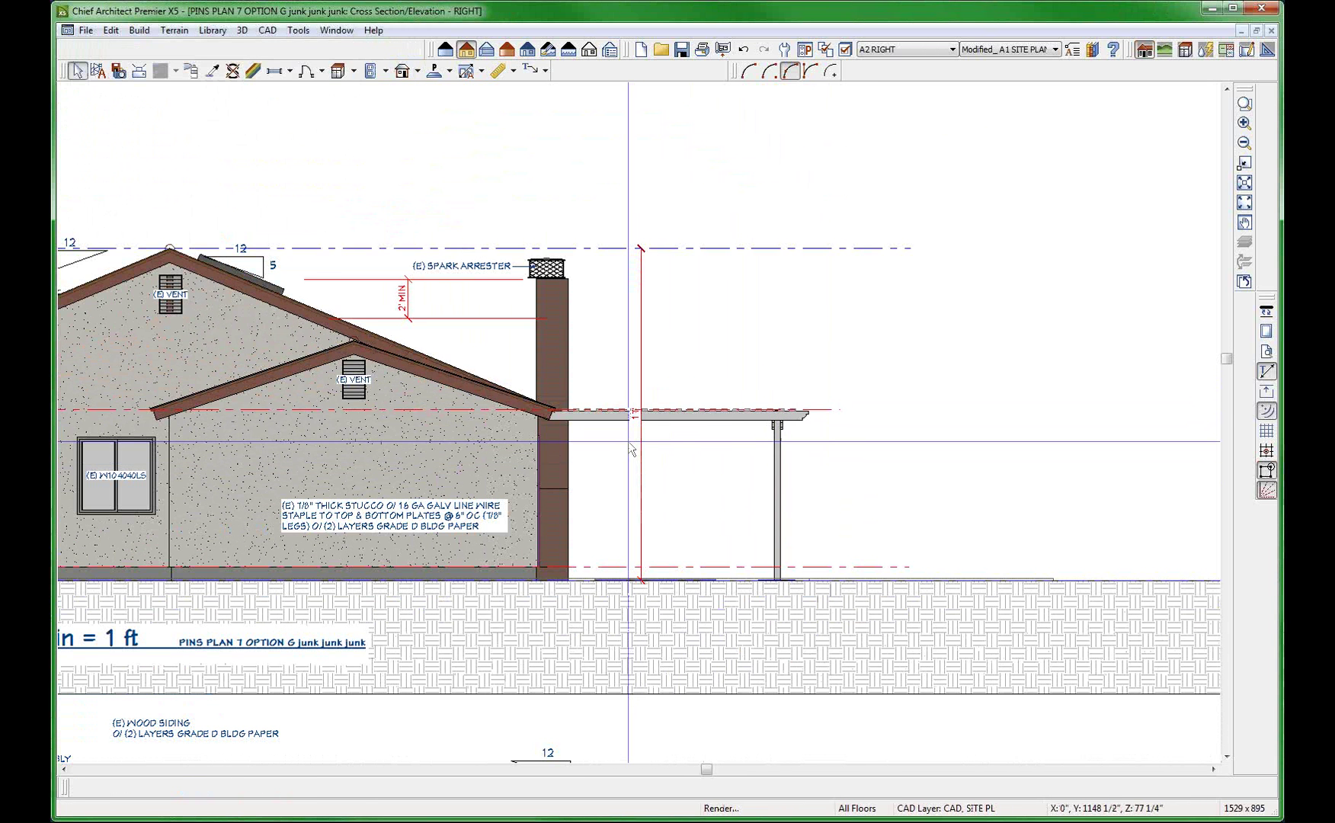
pyautogui.scroll(-2, 631, 450)
pyautogui.scroll(2, 69, 348)
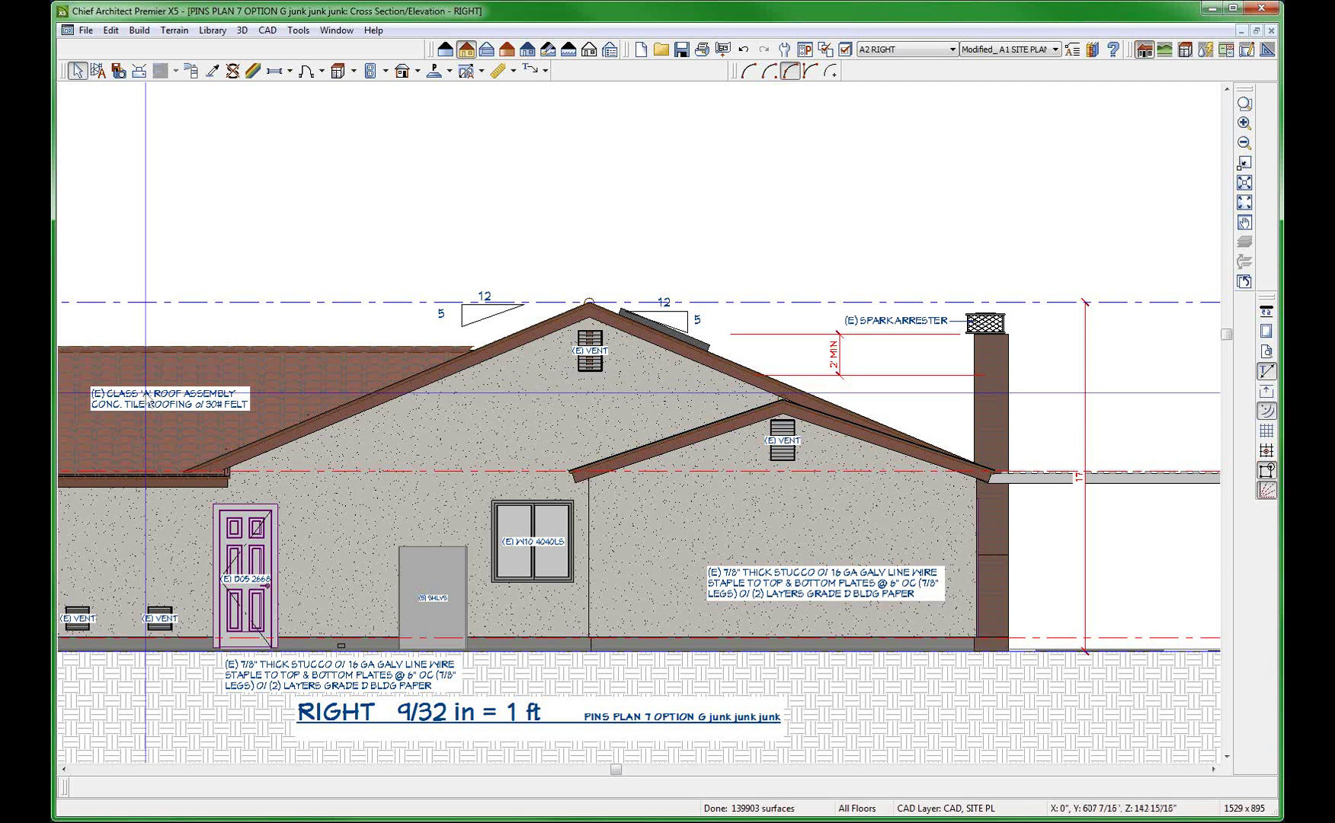
pyautogui.click(332, 31)
# Switch to the PINS LAYOUT 1 layout, then over to the floor plan window
pyautogui.click(425, 352)
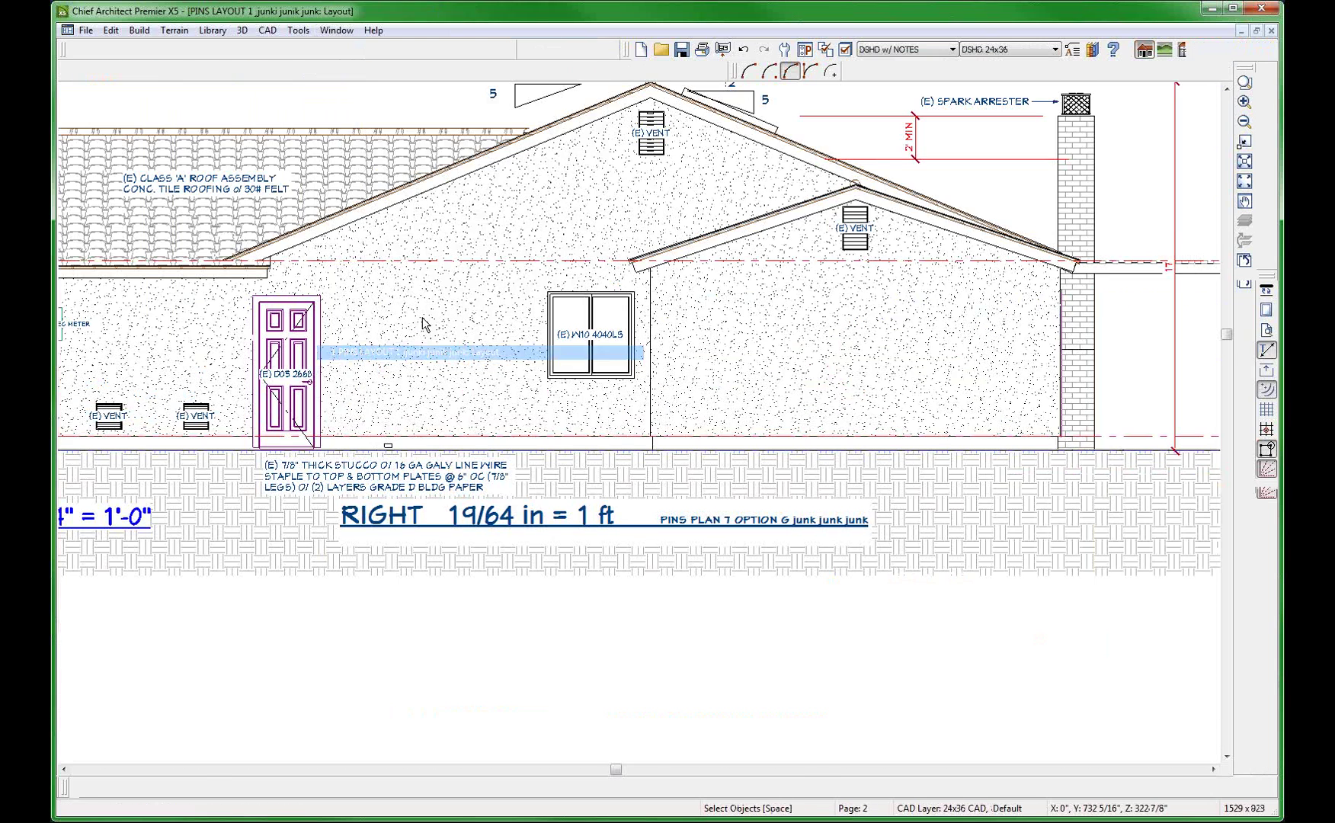
pyautogui.scroll(-4, 650, 381)
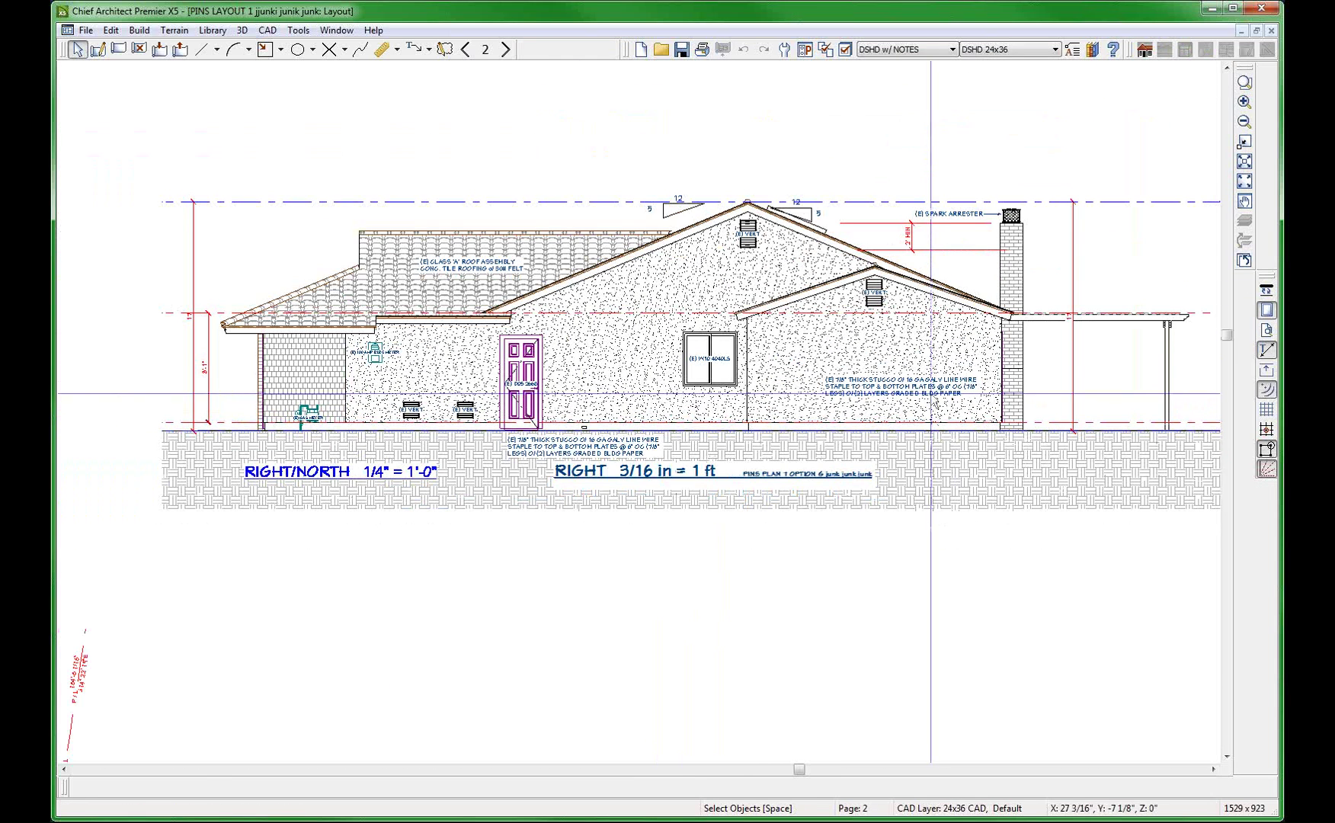
pyautogui.click(328, 29)
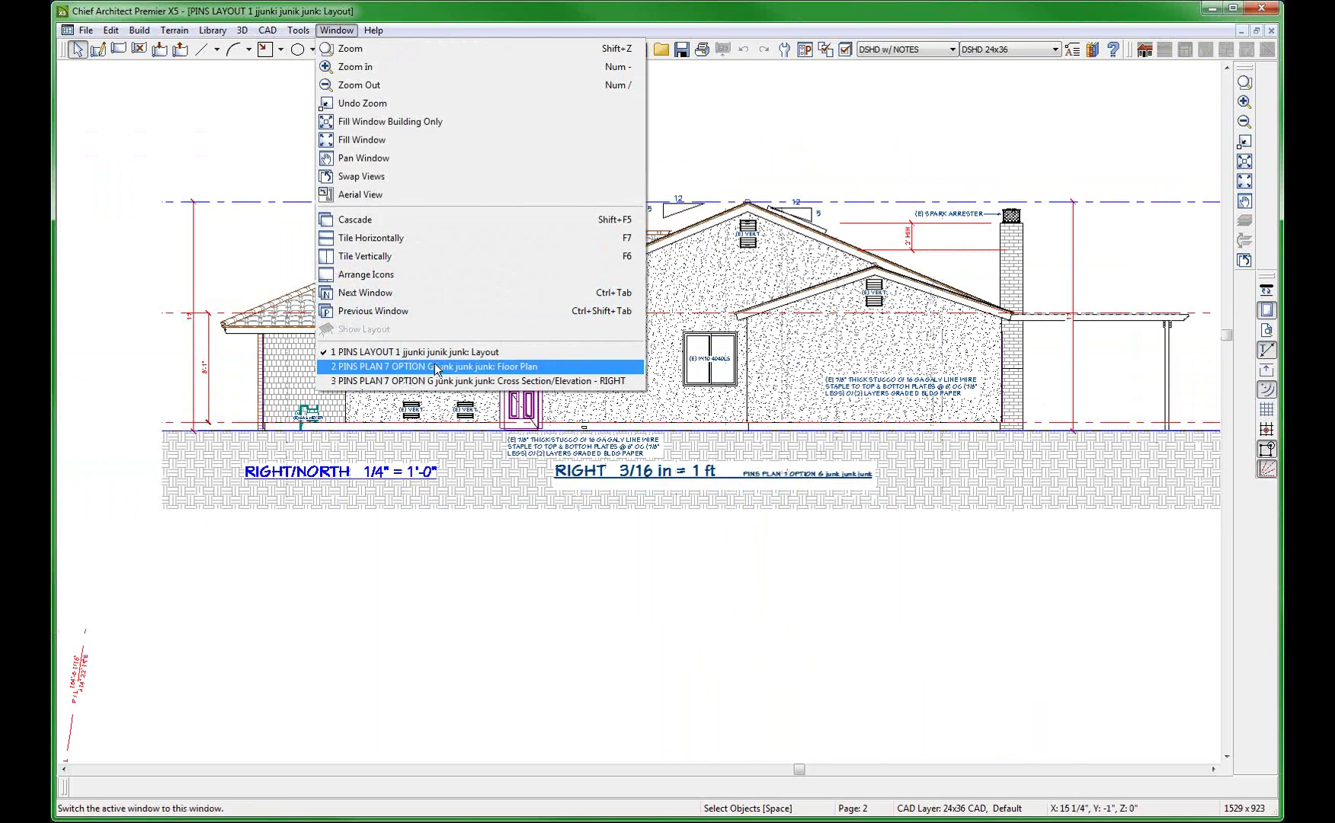
pyautogui.click(434, 366)
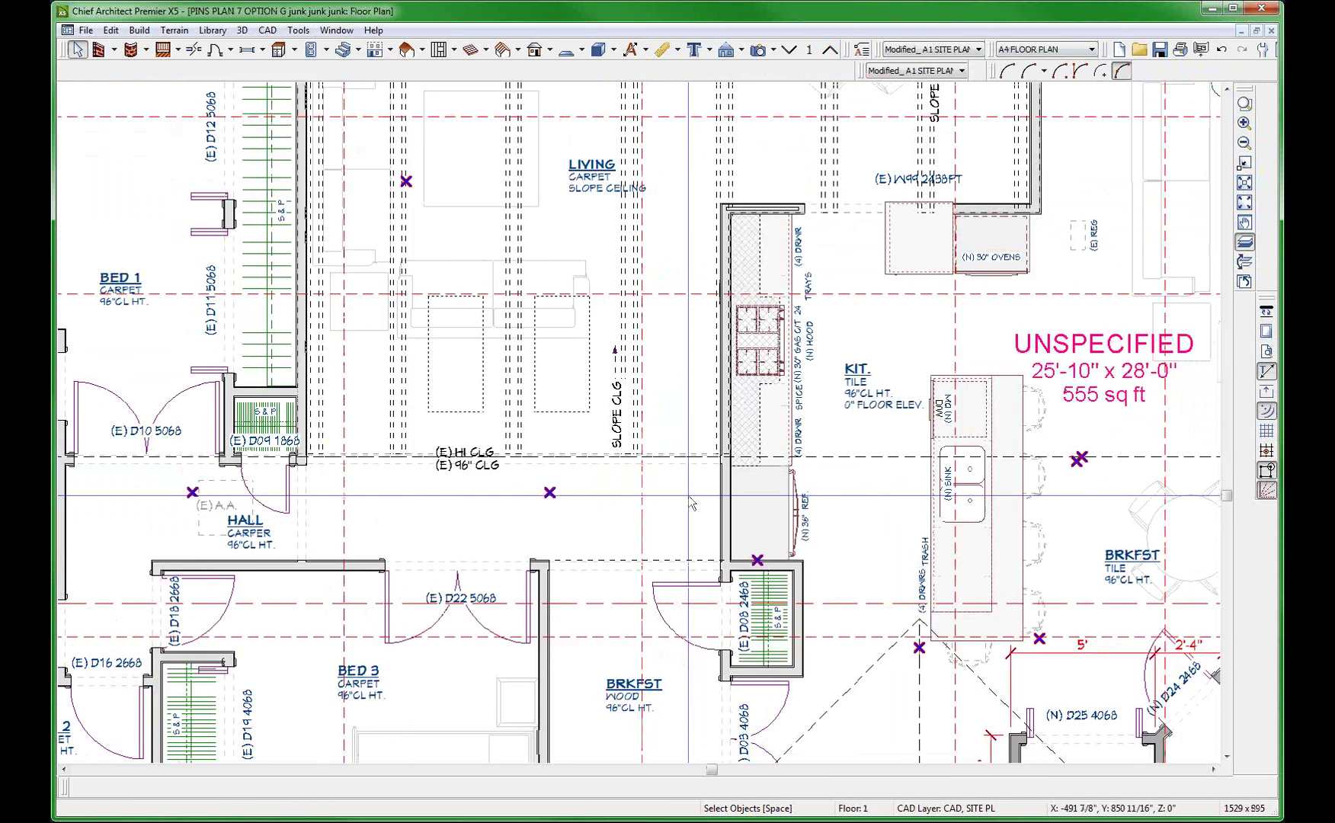
pyautogui.scroll(-5, 688, 496)
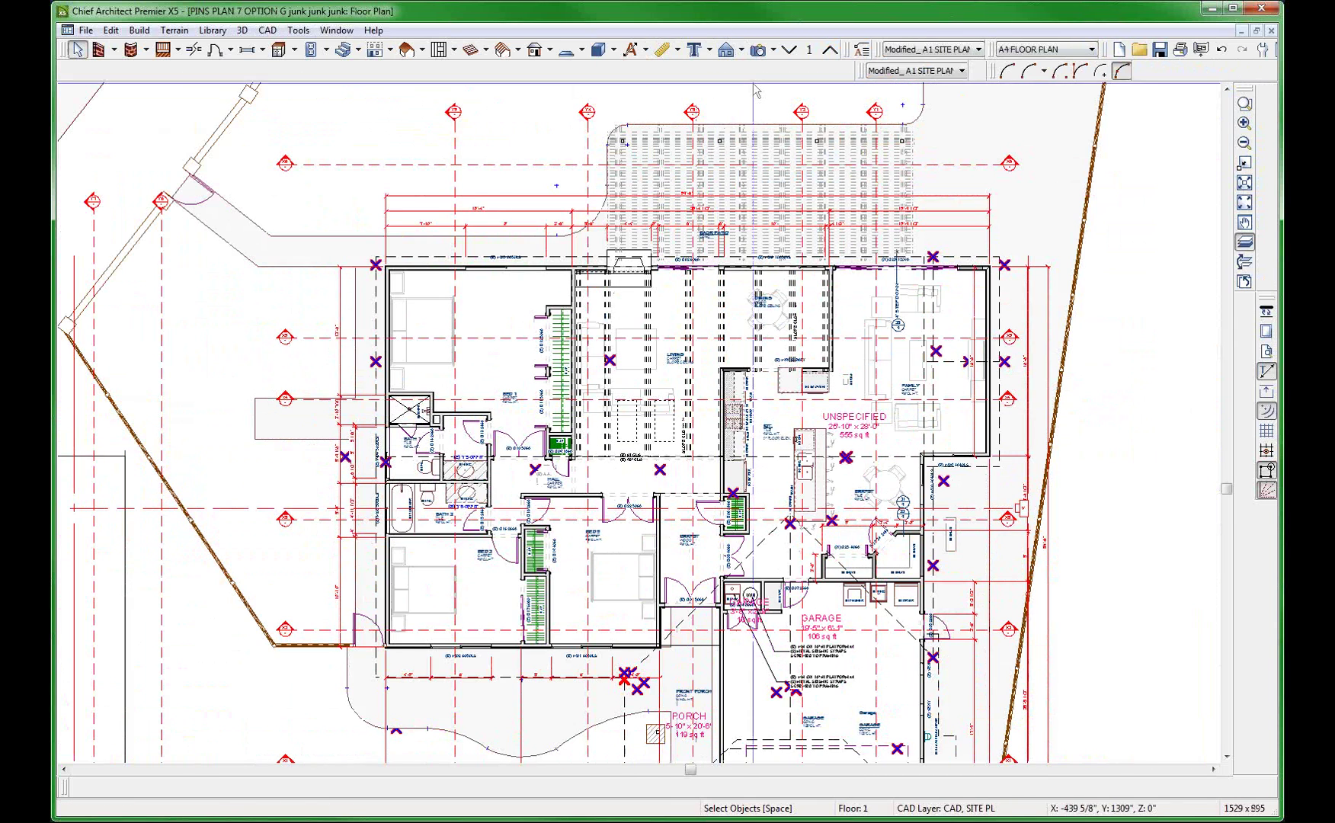
# Return to the layout and jump to layout page 1 with the site plan
pyautogui.hotkey('ctrl', 'Tab')
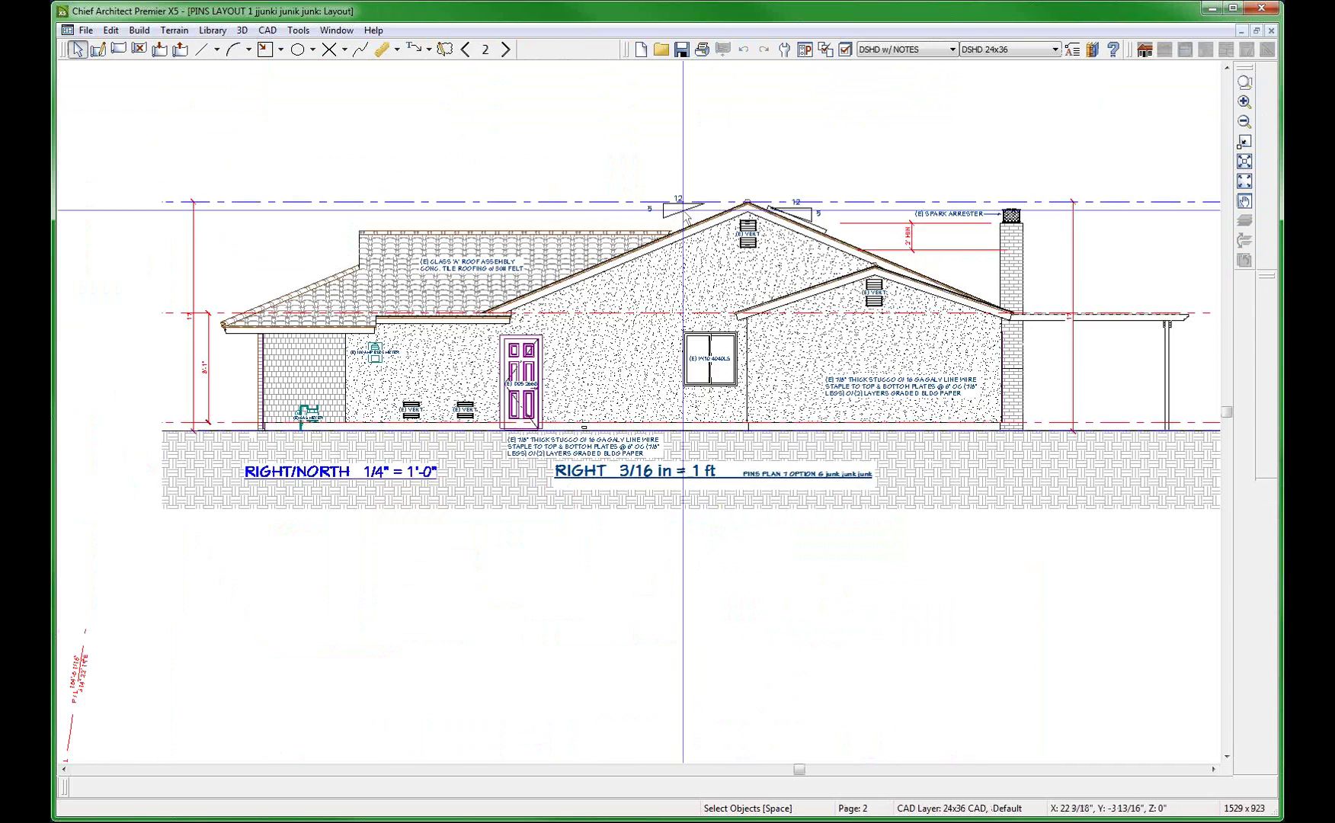
pyautogui.click(686, 228)
pyautogui.click(336, 30)
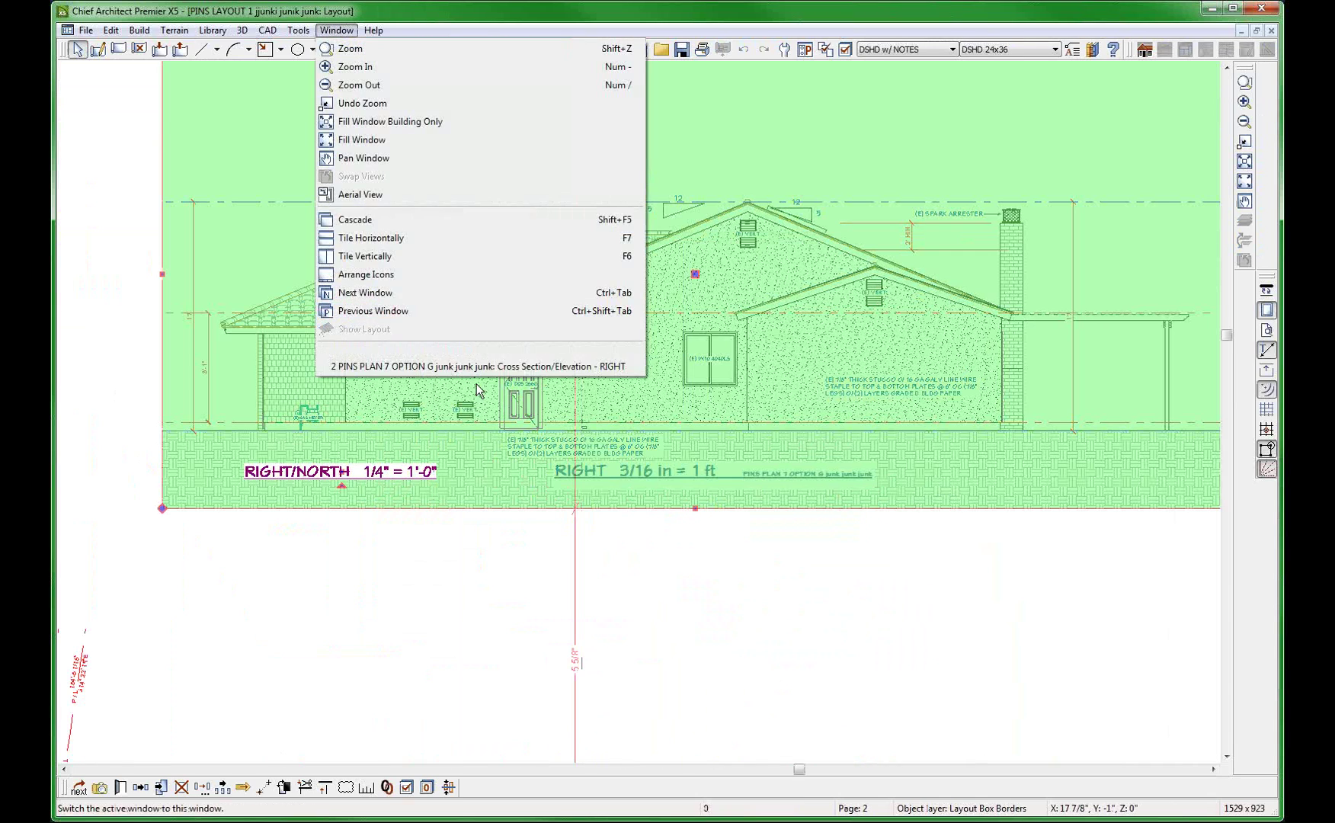
pyautogui.click(457, 350)
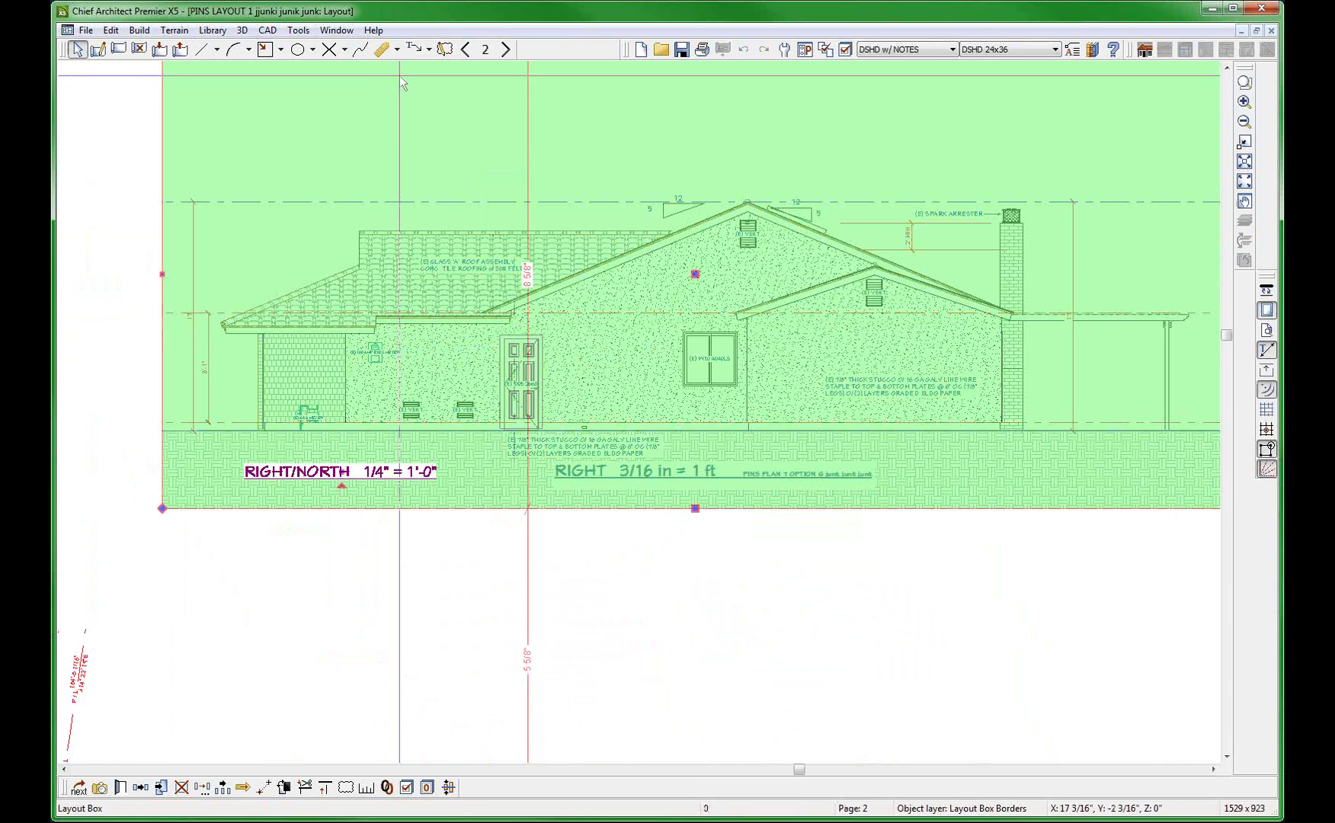
pyautogui.click(485, 48)
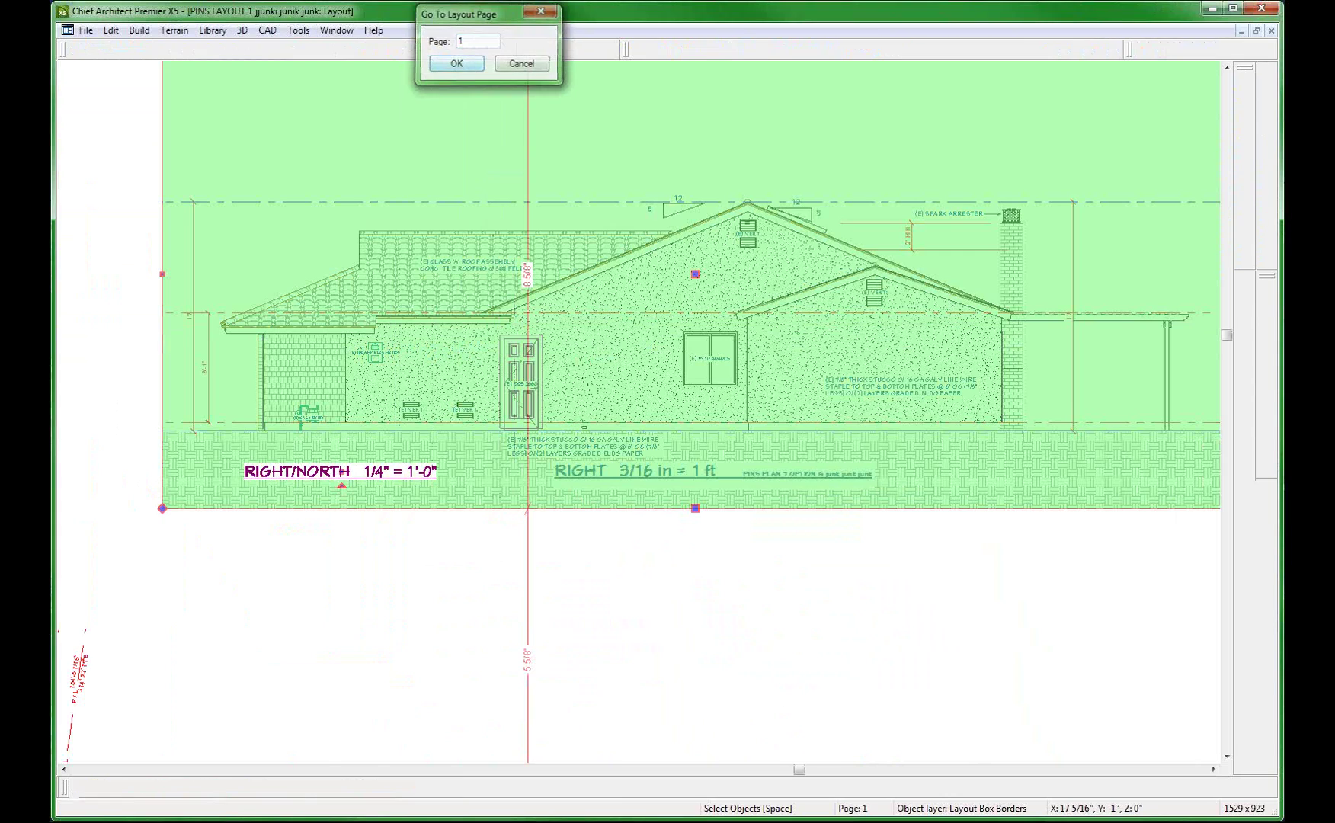
pyautogui.press('Return')
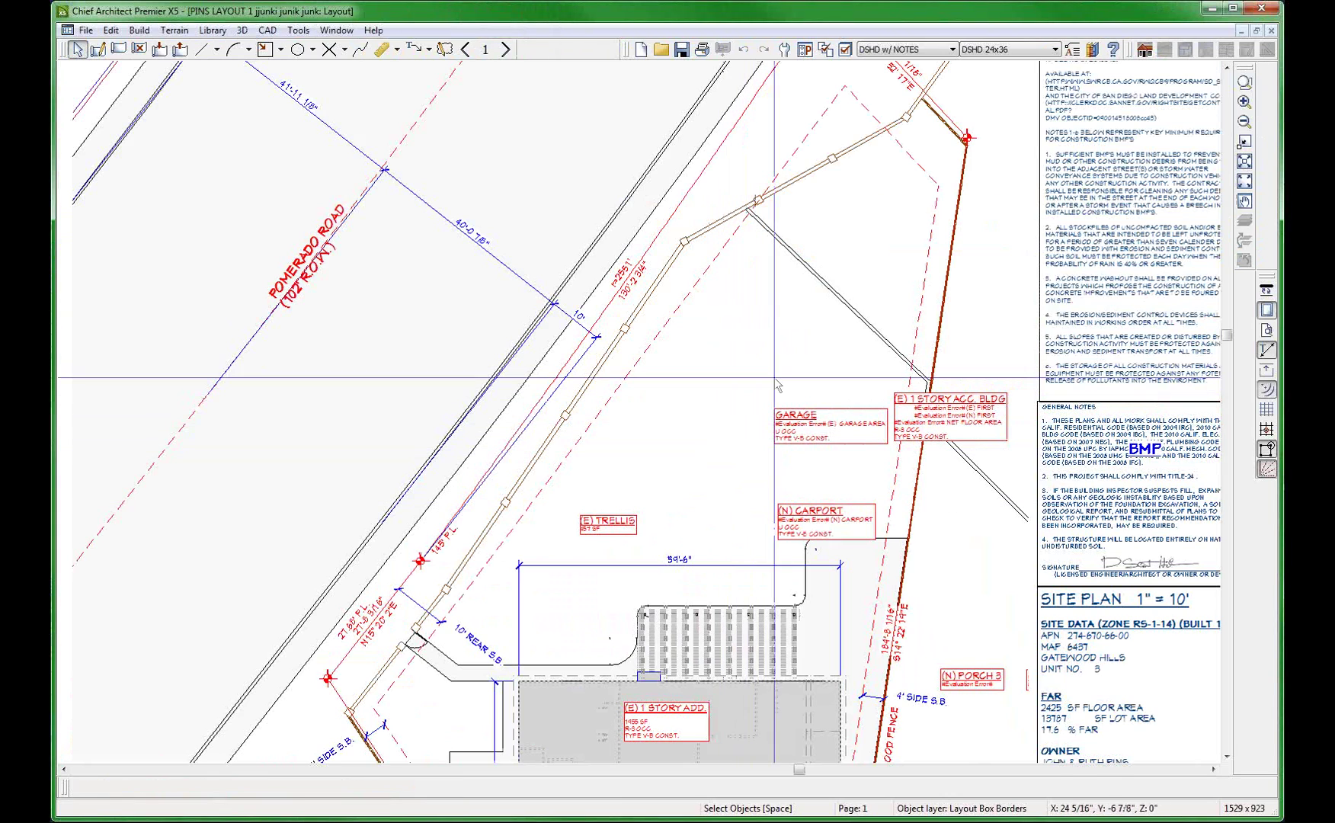
pyautogui.scroll(-3, 782, 314)
pyautogui.doubleClick(793, 548)
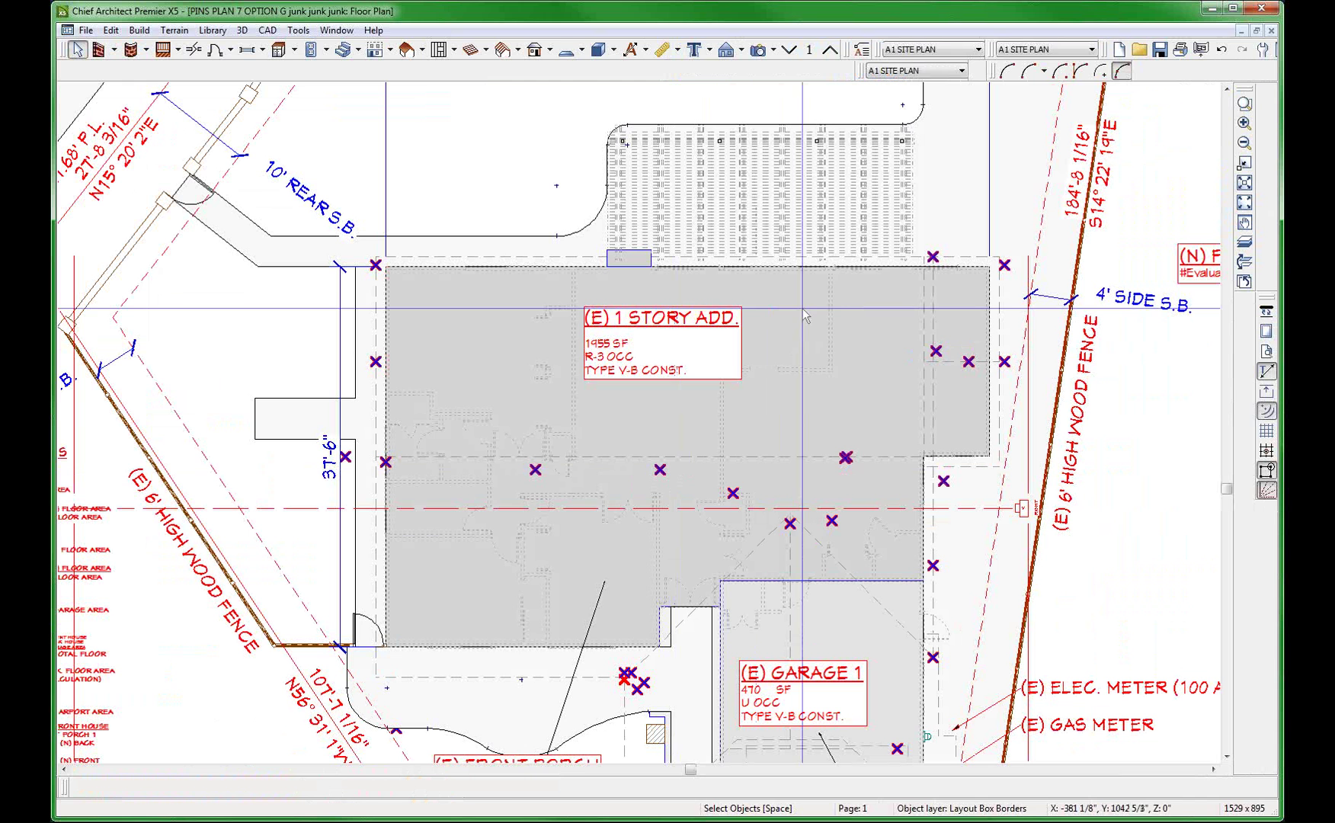
pyautogui.click(806, 317)
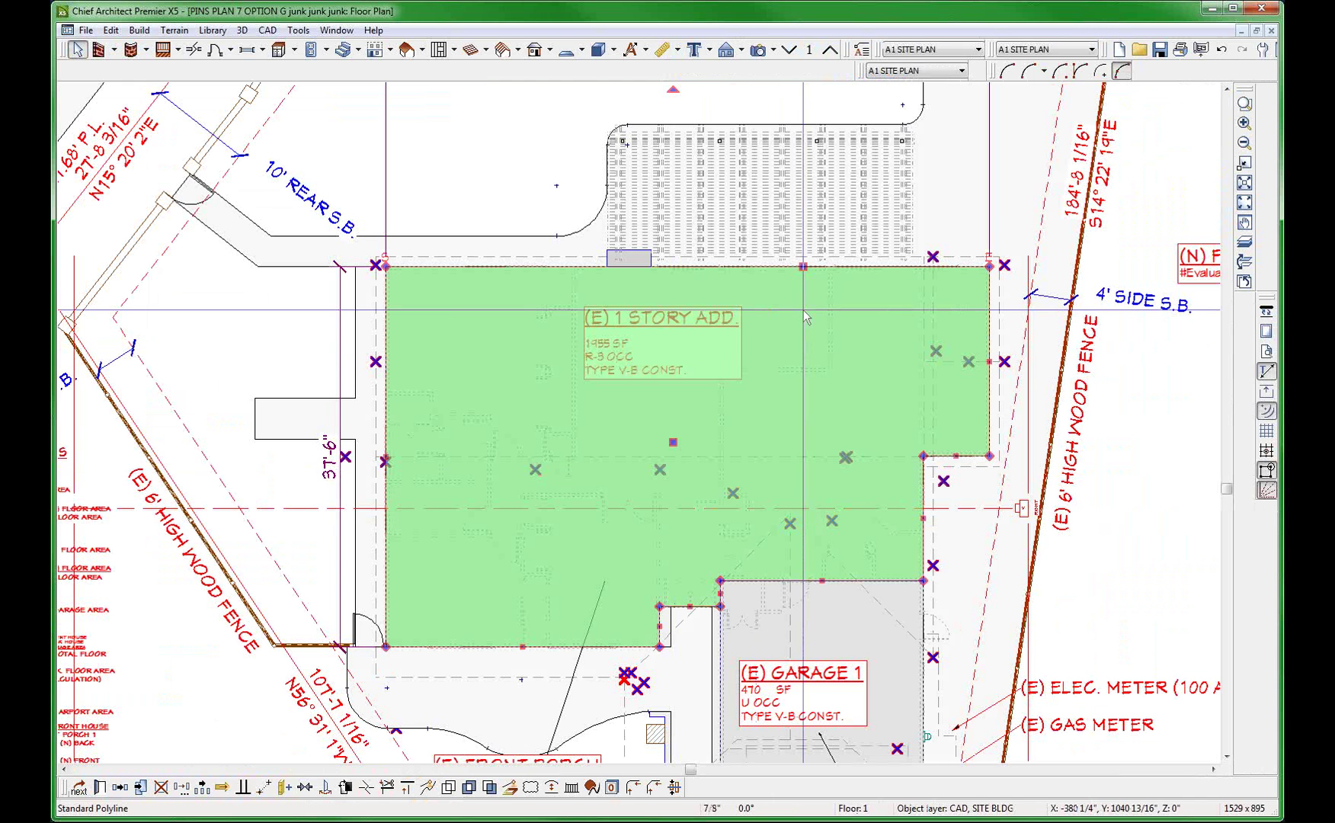
pyautogui.click(855, 634)
pyautogui.doubleClick(855, 633)
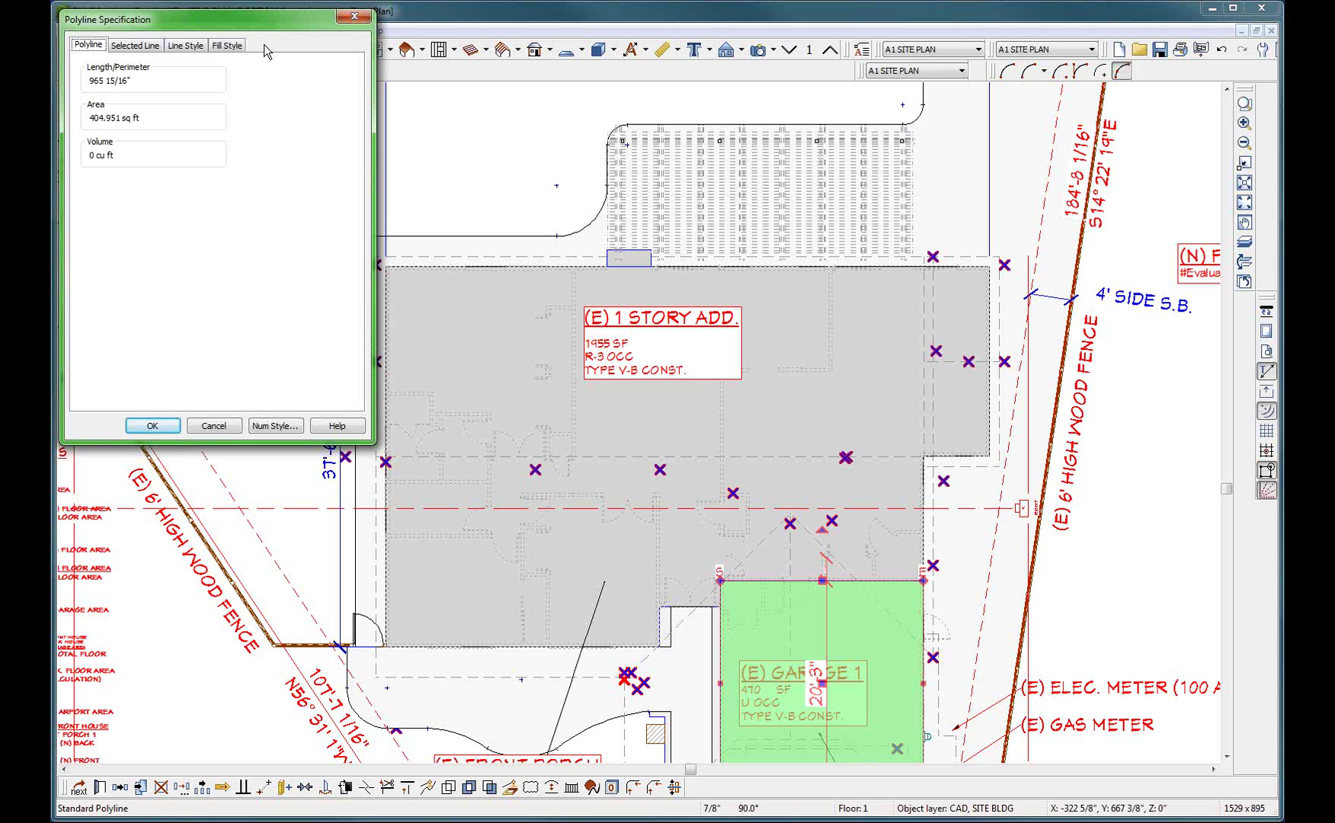
pyautogui.click(196, 425)
pyautogui.click(821, 671)
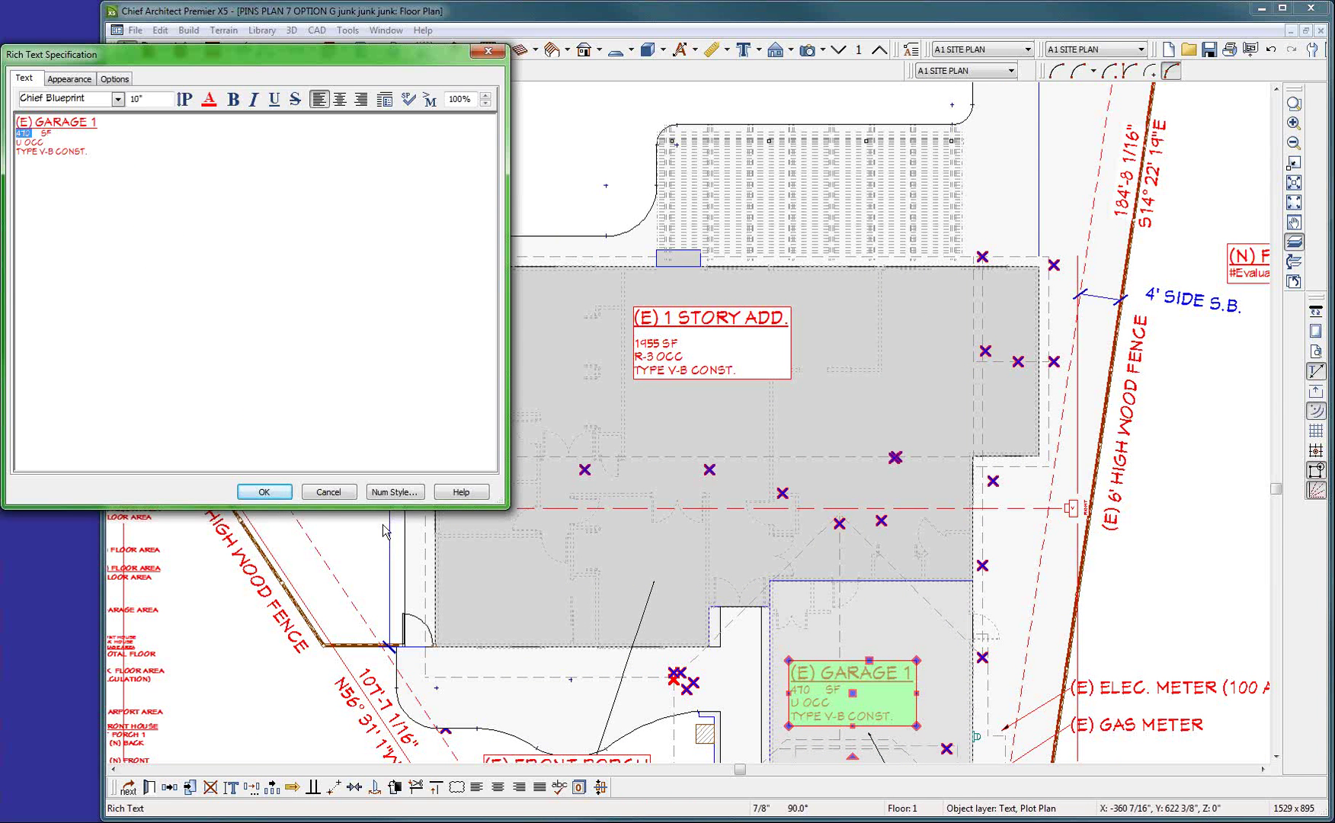
pyautogui.click(330, 494)
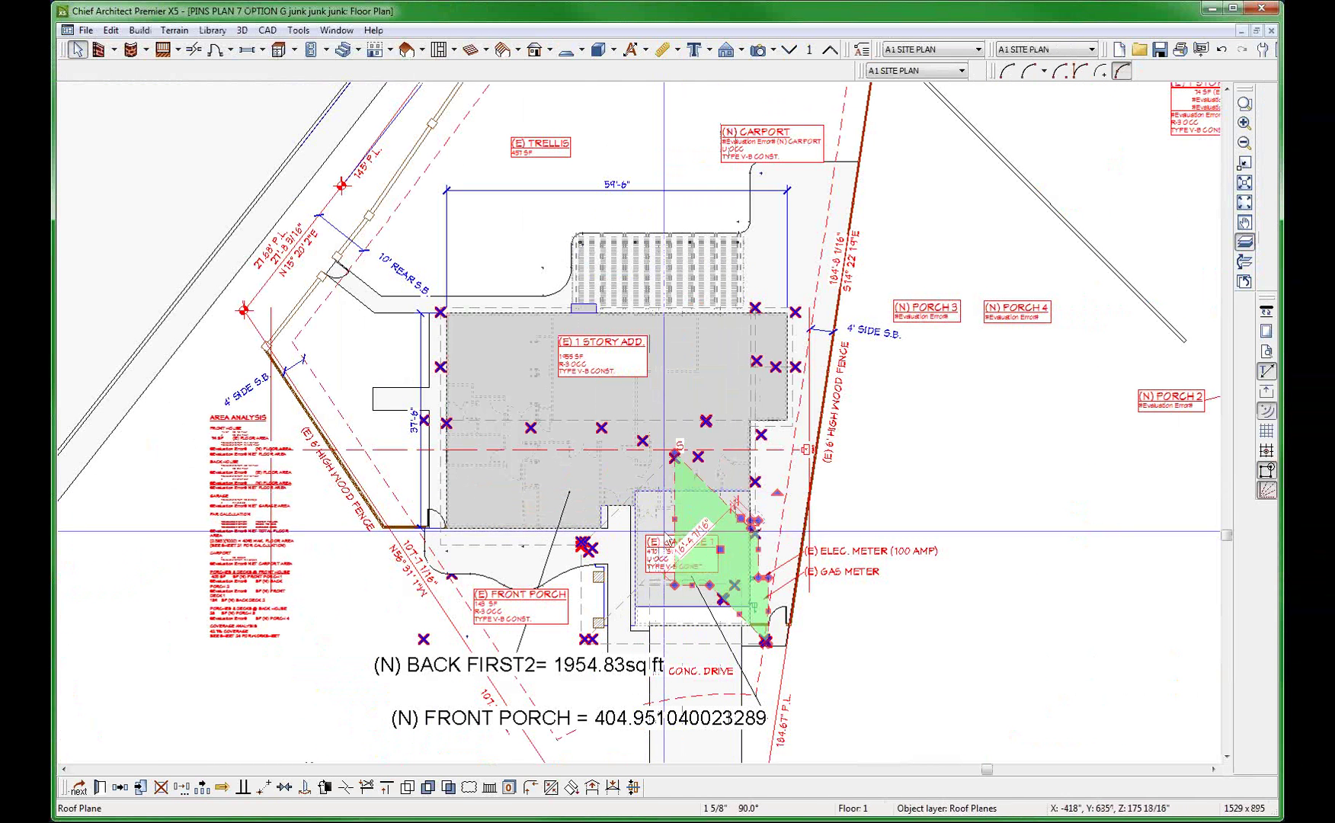
pyautogui.click(667, 532)
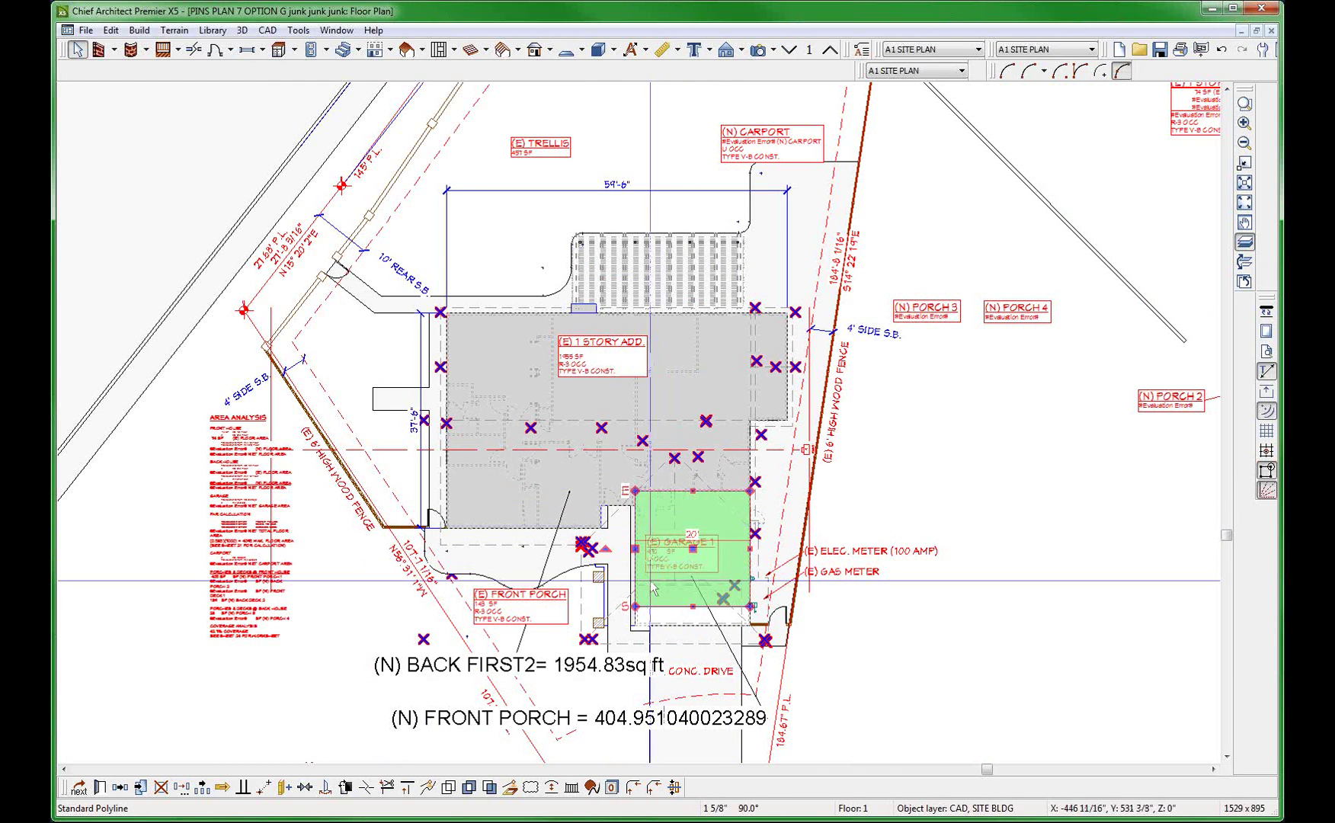
pyautogui.scroll(3, 667, 532)
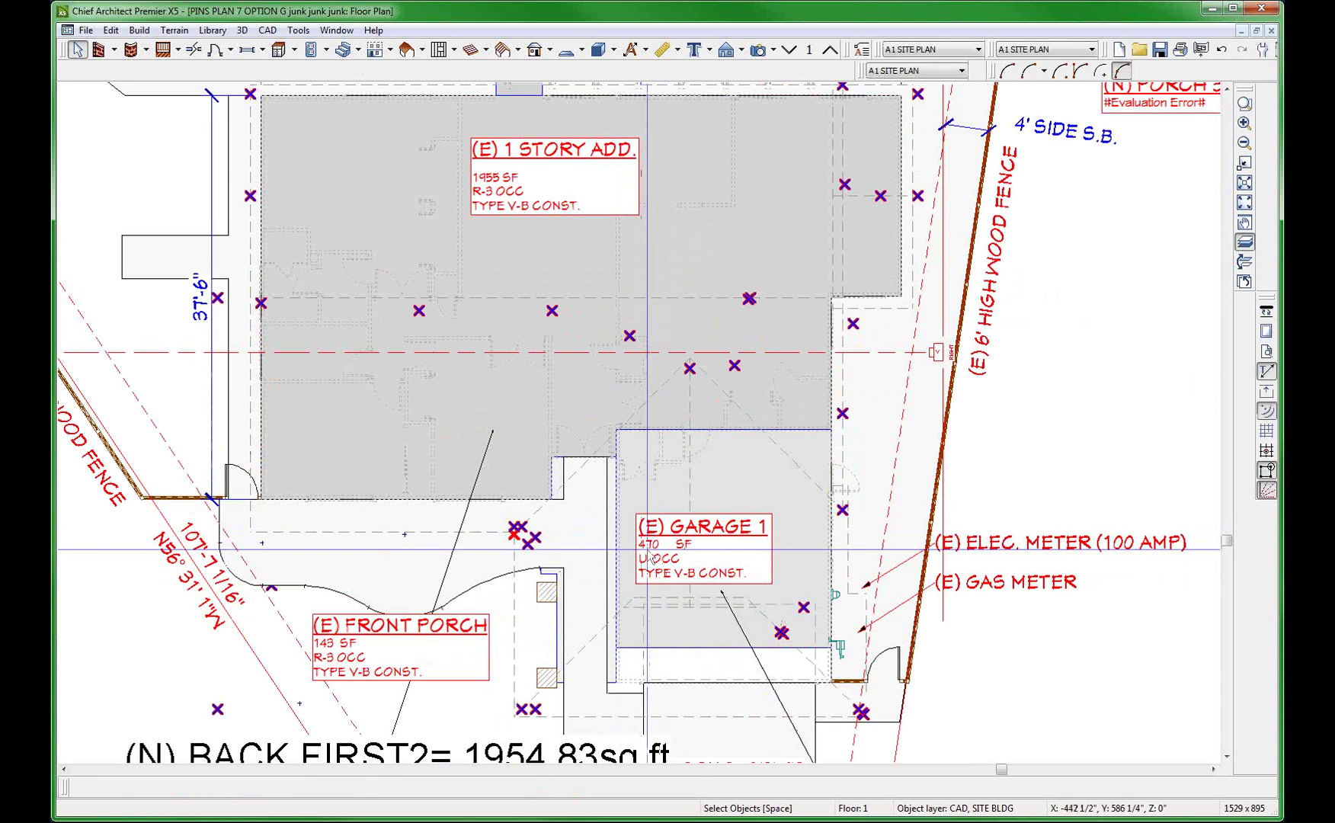
pyautogui.scroll(-1, 797, 516)
pyautogui.scroll(-2, 796, 515)
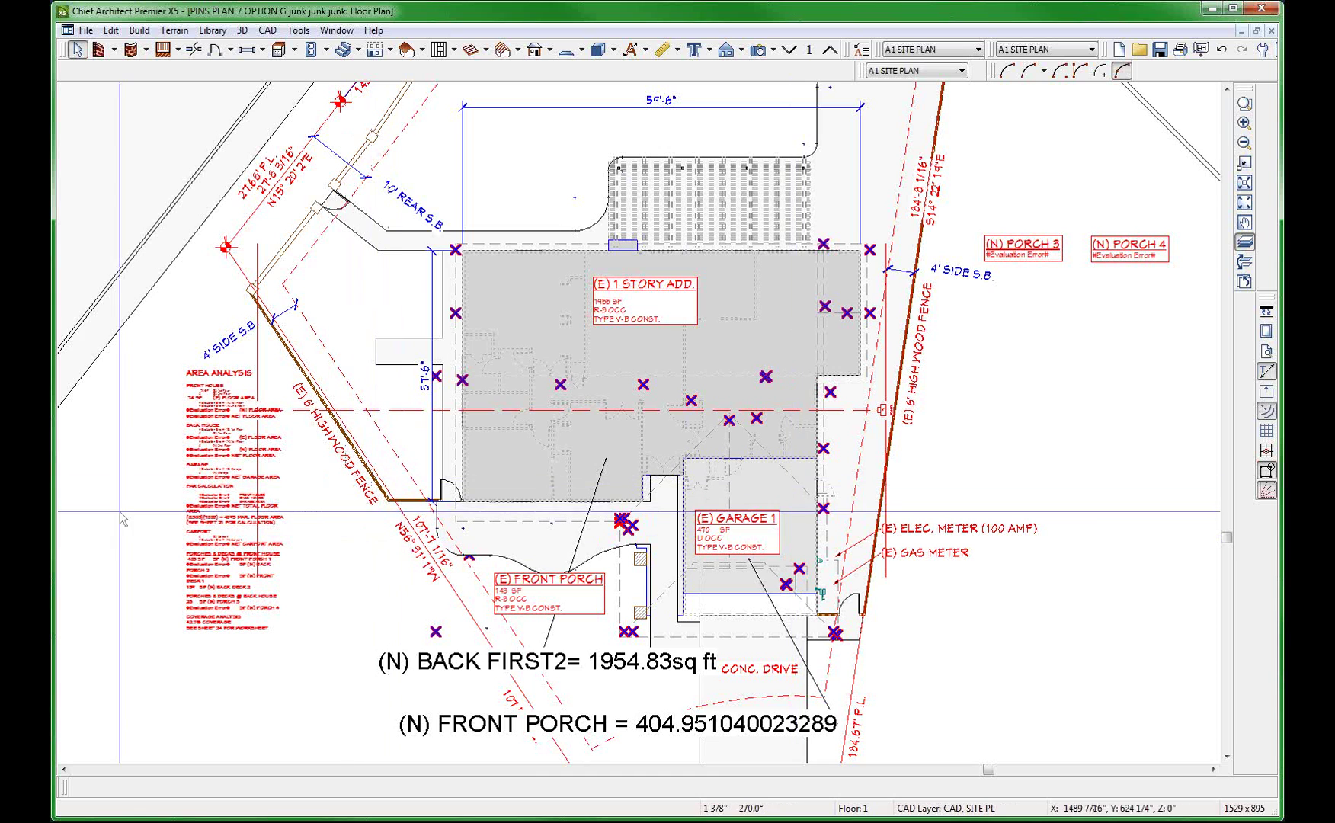
pyautogui.scroll(1, 118, 516)
pyautogui.scroll(10, 153, 472)
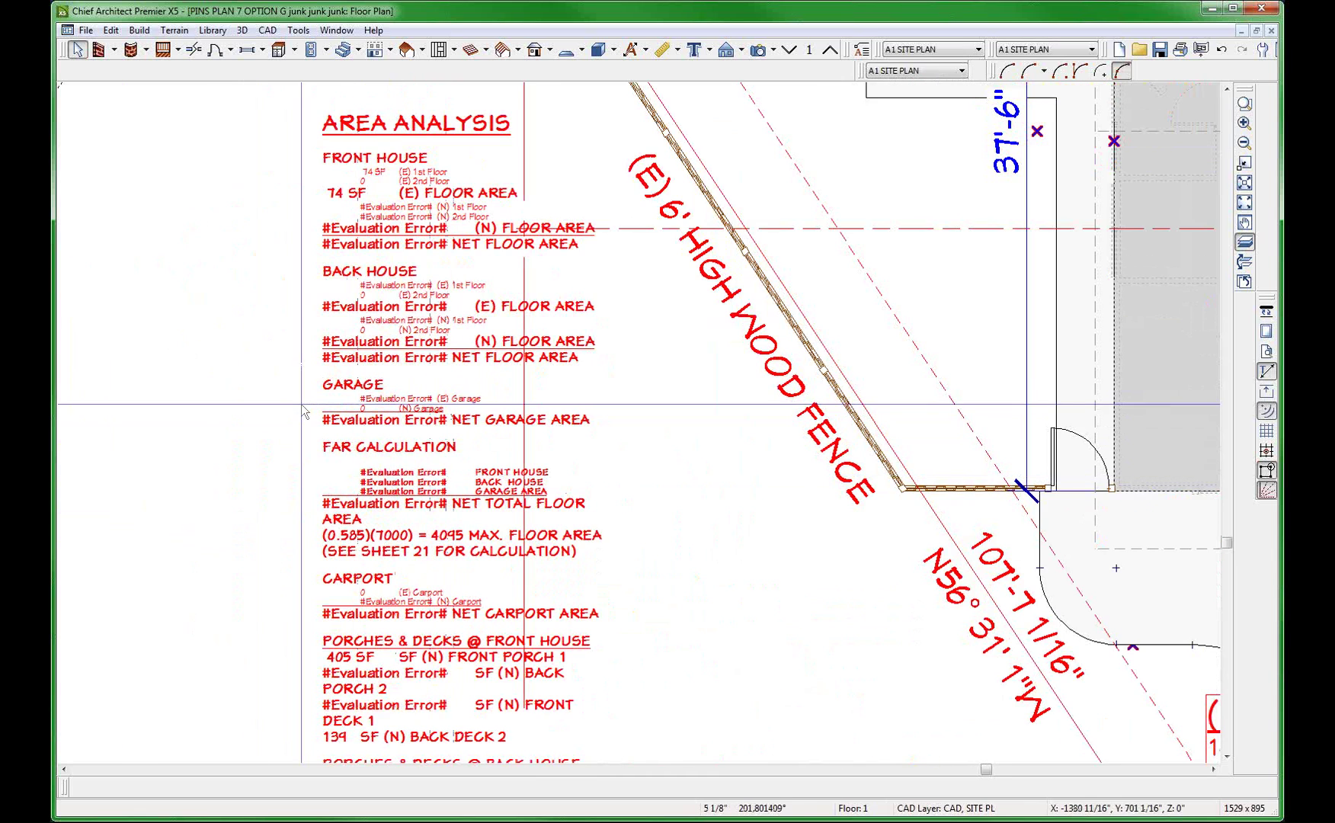
pyautogui.scroll(4, 409, 291)
pyautogui.click(410, 290)
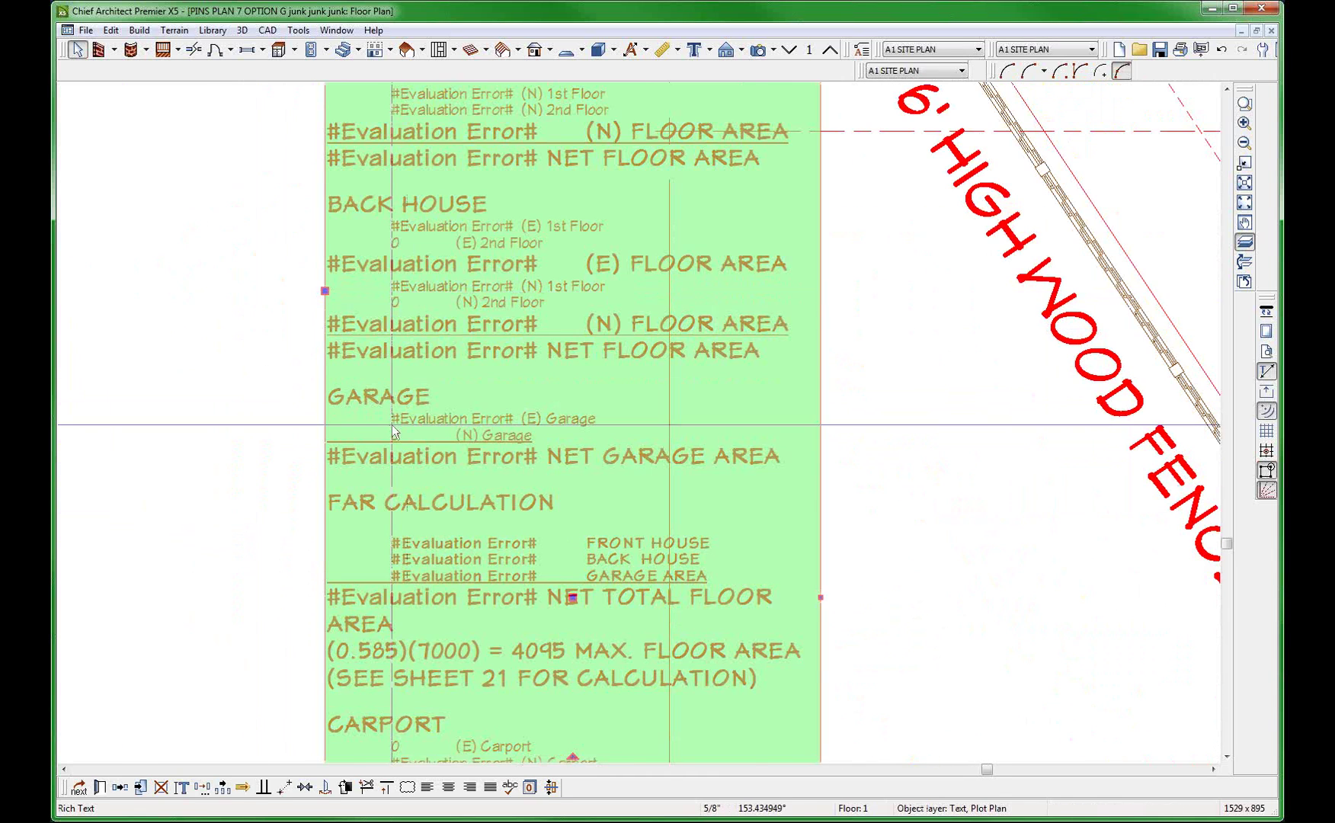
pyautogui.scroll(-3, 399, 355)
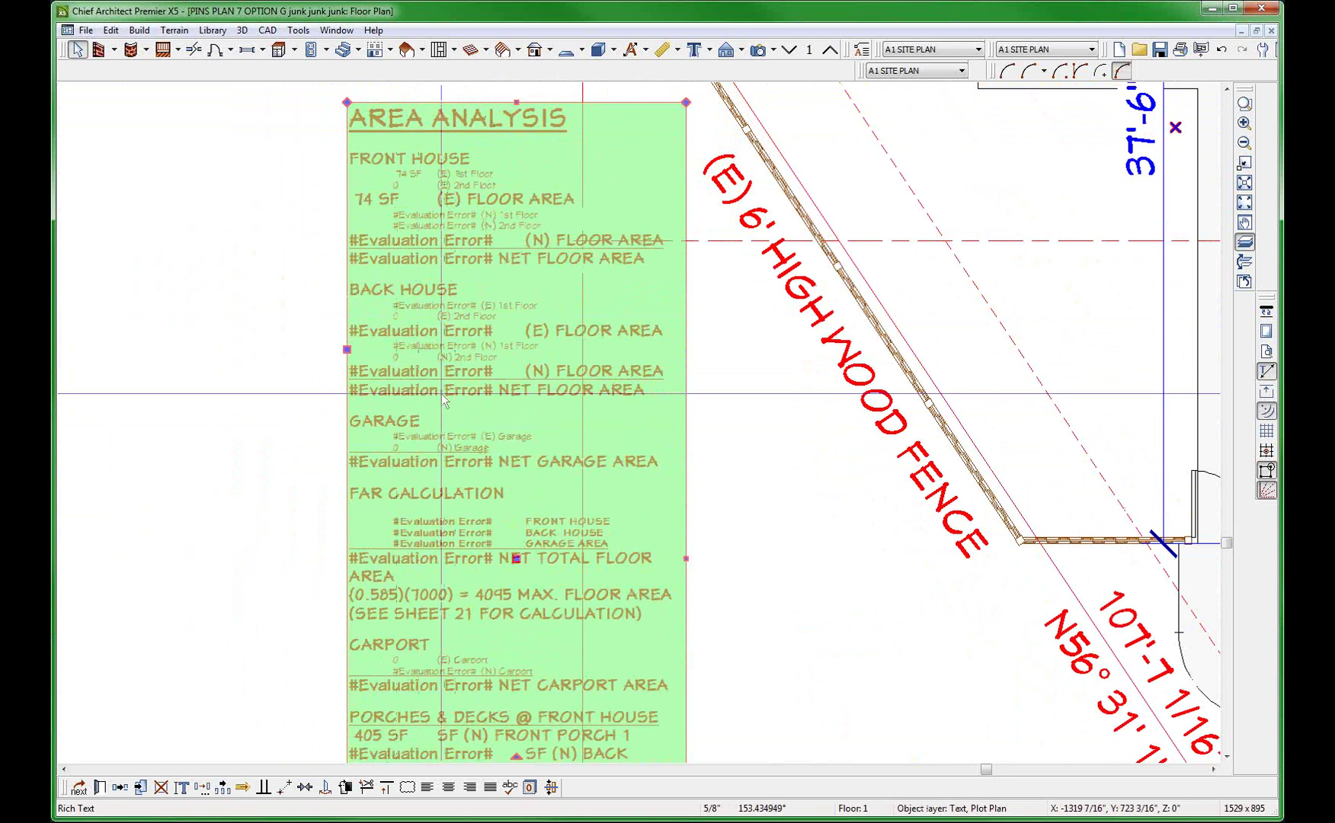
pyautogui.scroll(-1, 442, 394)
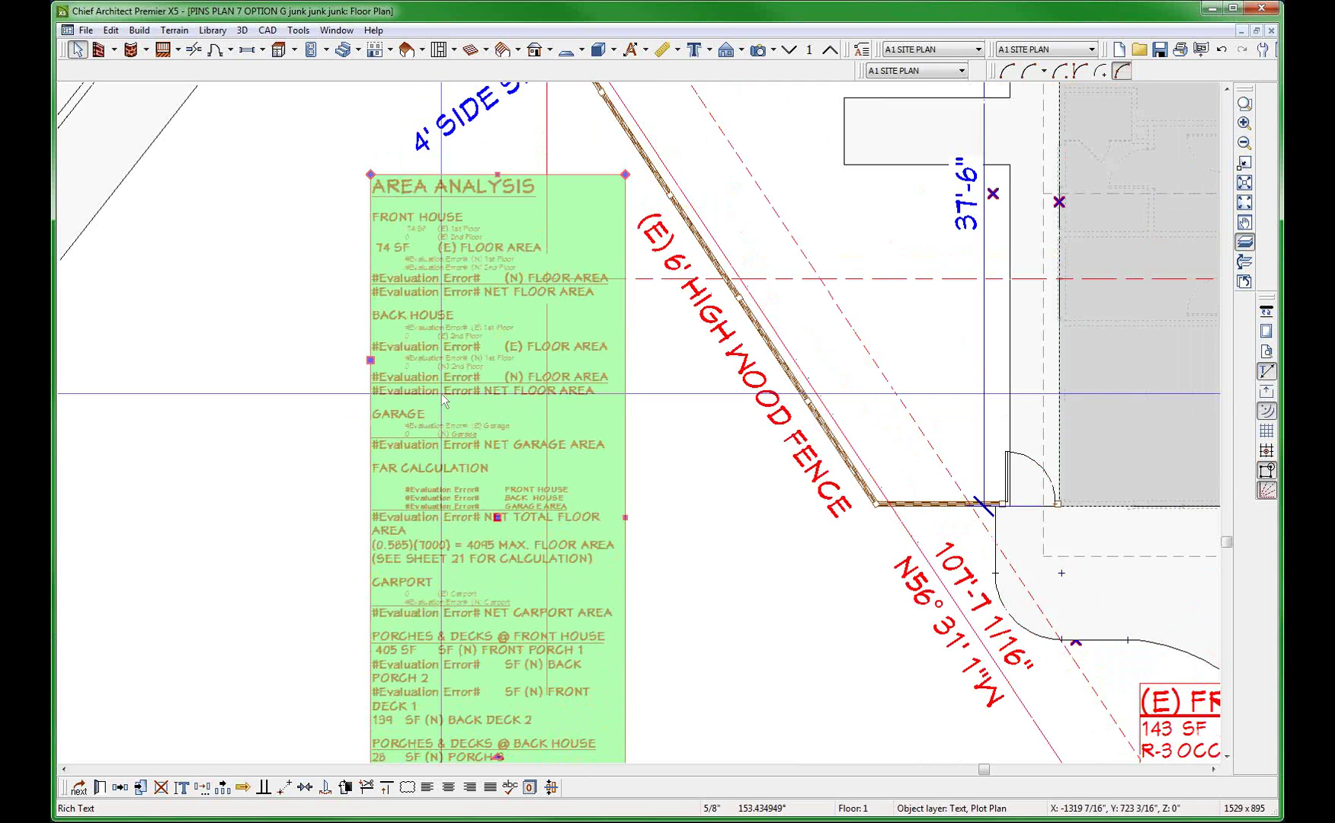
pyautogui.scroll(-1, 363, 341)
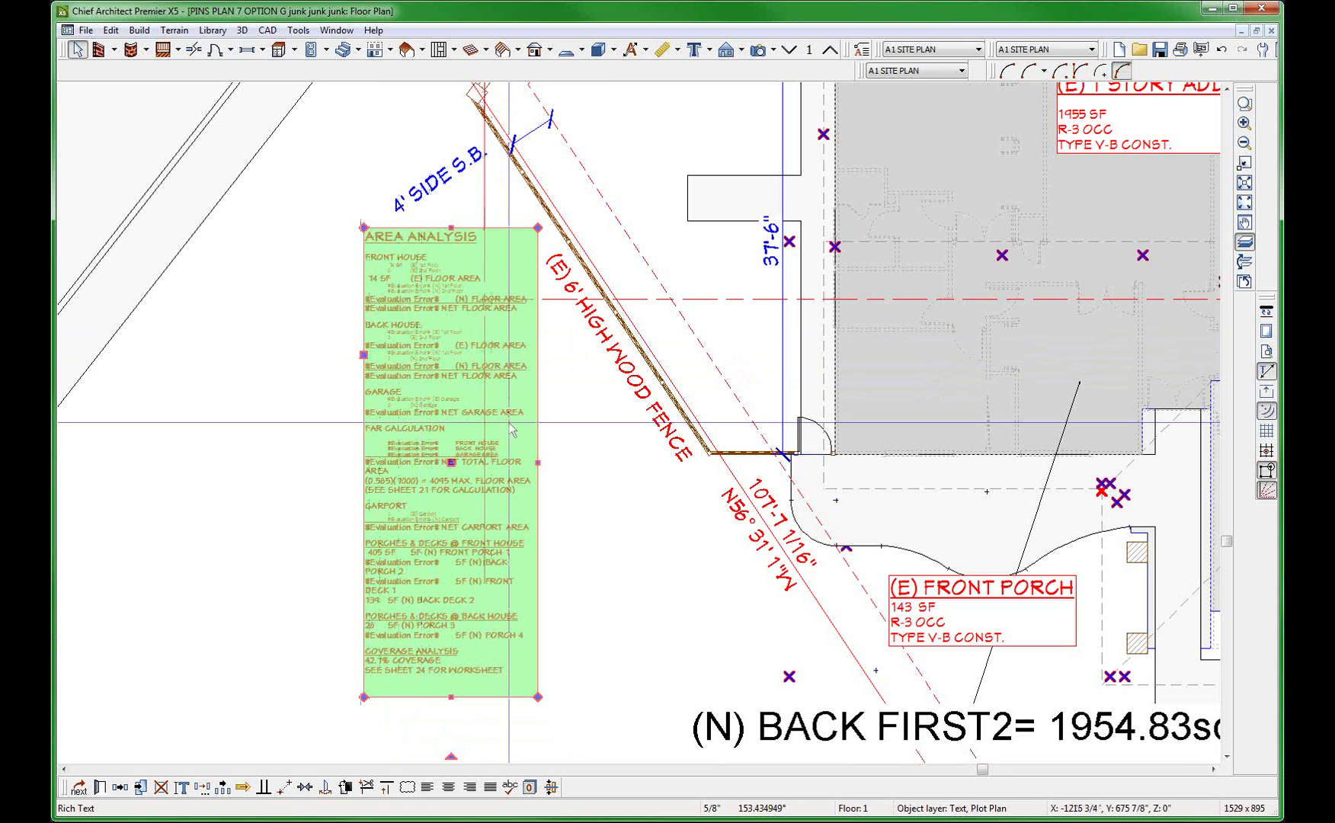
pyautogui.press('Escape')
pyautogui.scroll(-3, 577, 604)
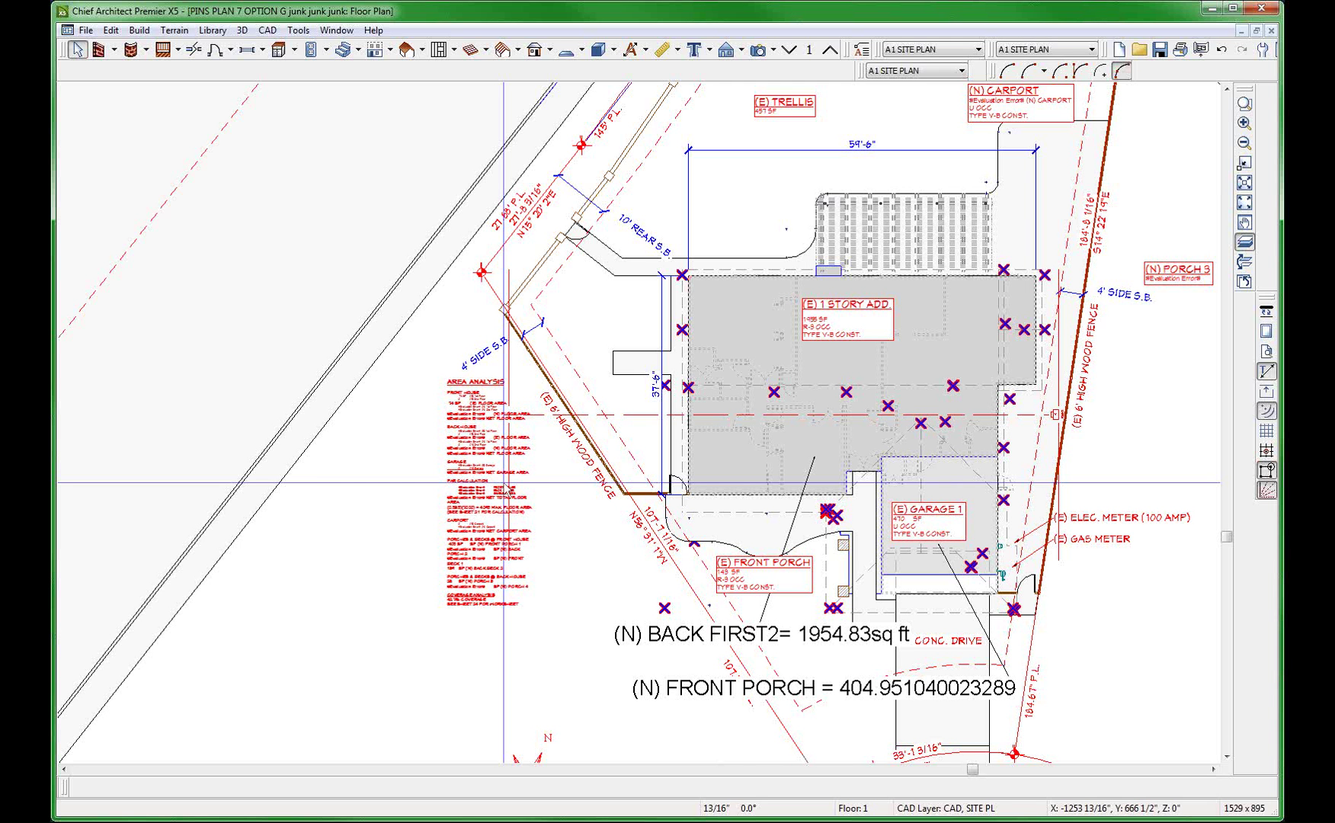
# Switch from the floor plan to the layout sheet window
pyautogui.scroll(-2, 503, 482)
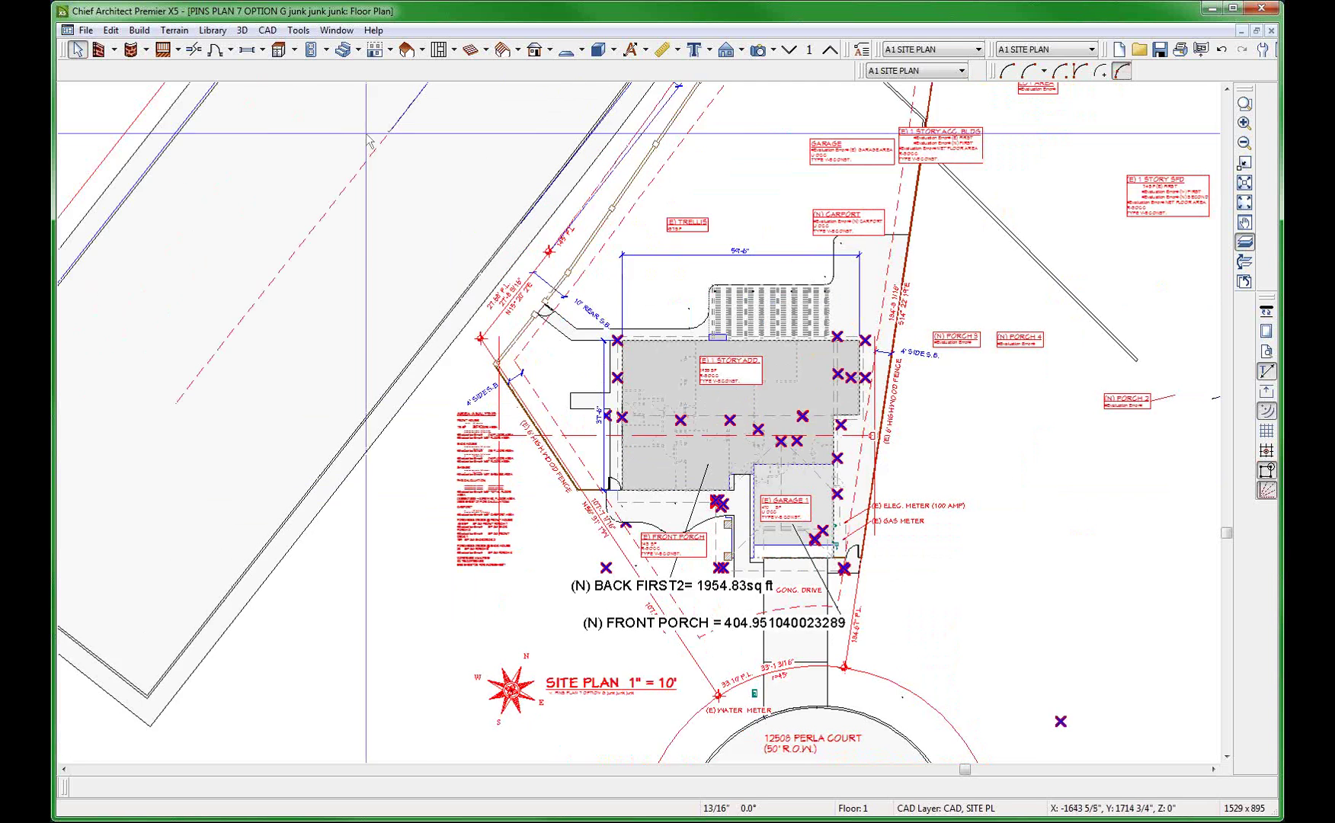
pyautogui.click(336, 30)
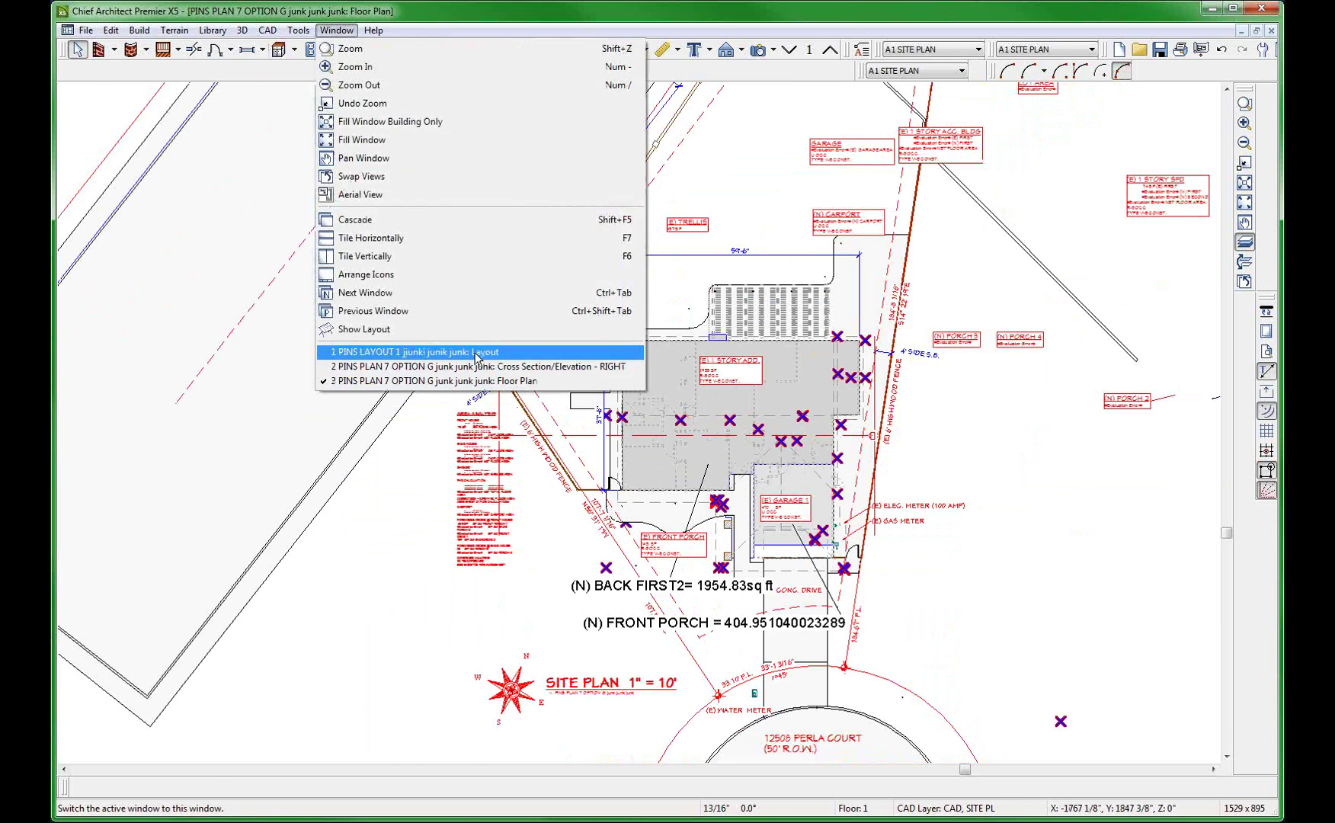
pyautogui.click(476, 353)
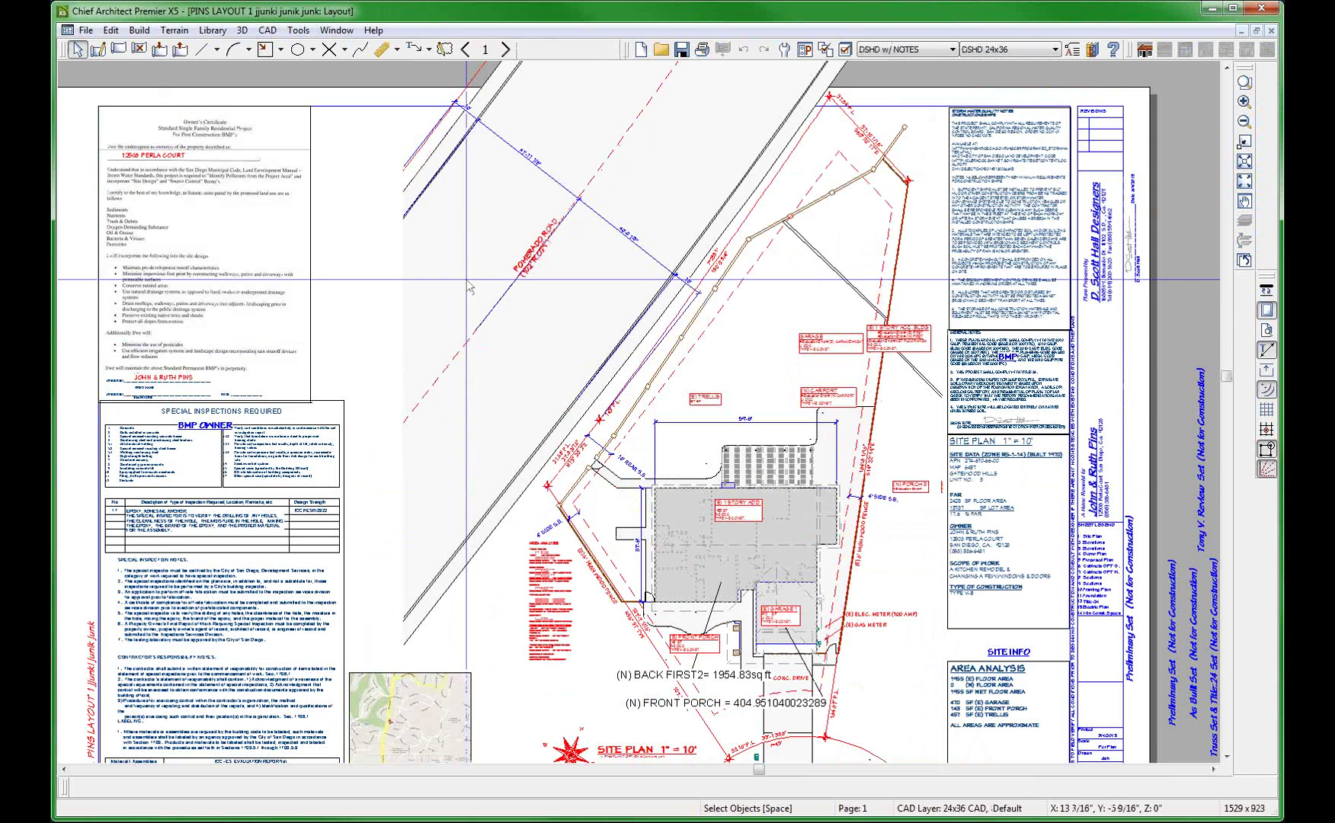
pyautogui.scroll(-2, 475, 279)
pyautogui.scroll(3, 743, 598)
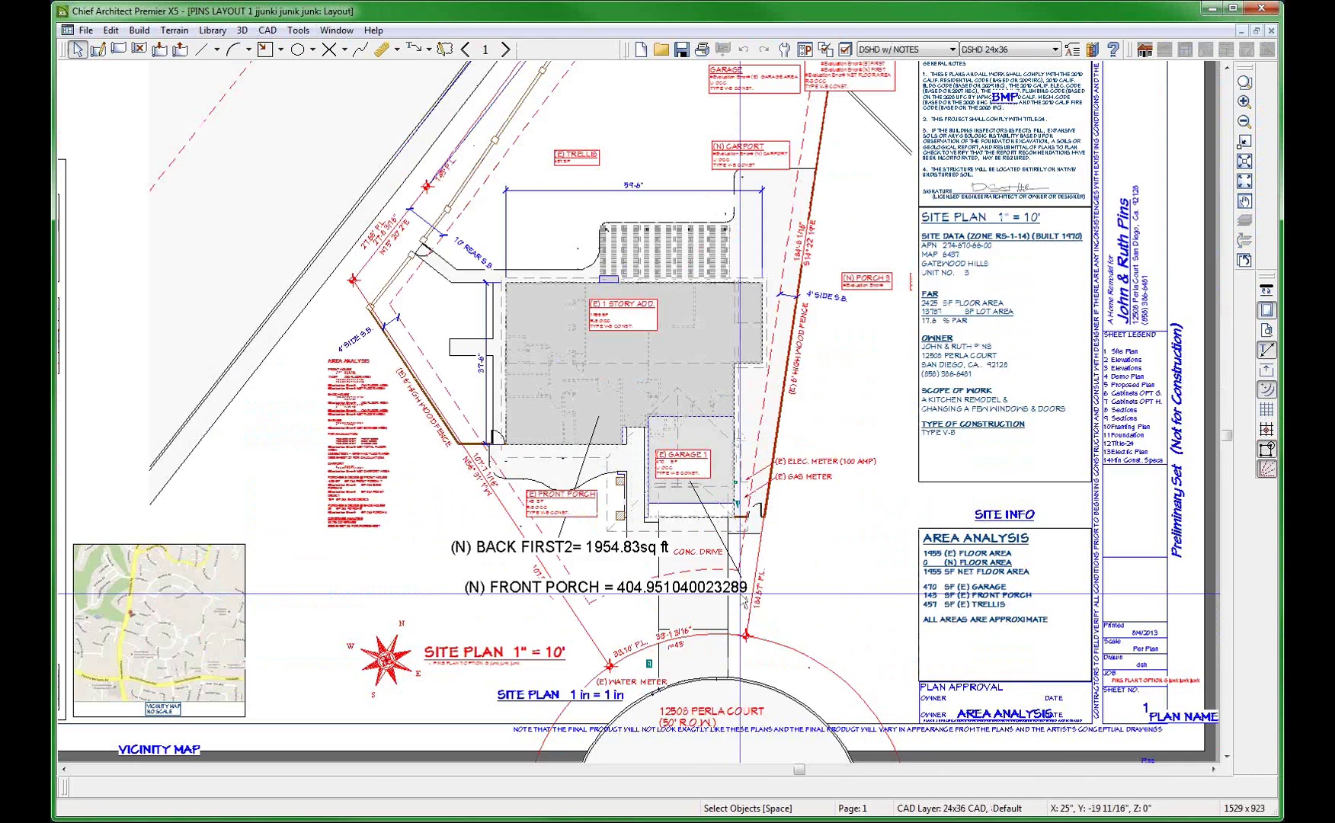
# Select then deselect the site plan layout box and zoom around the whole sheet
pyautogui.click(735, 339)
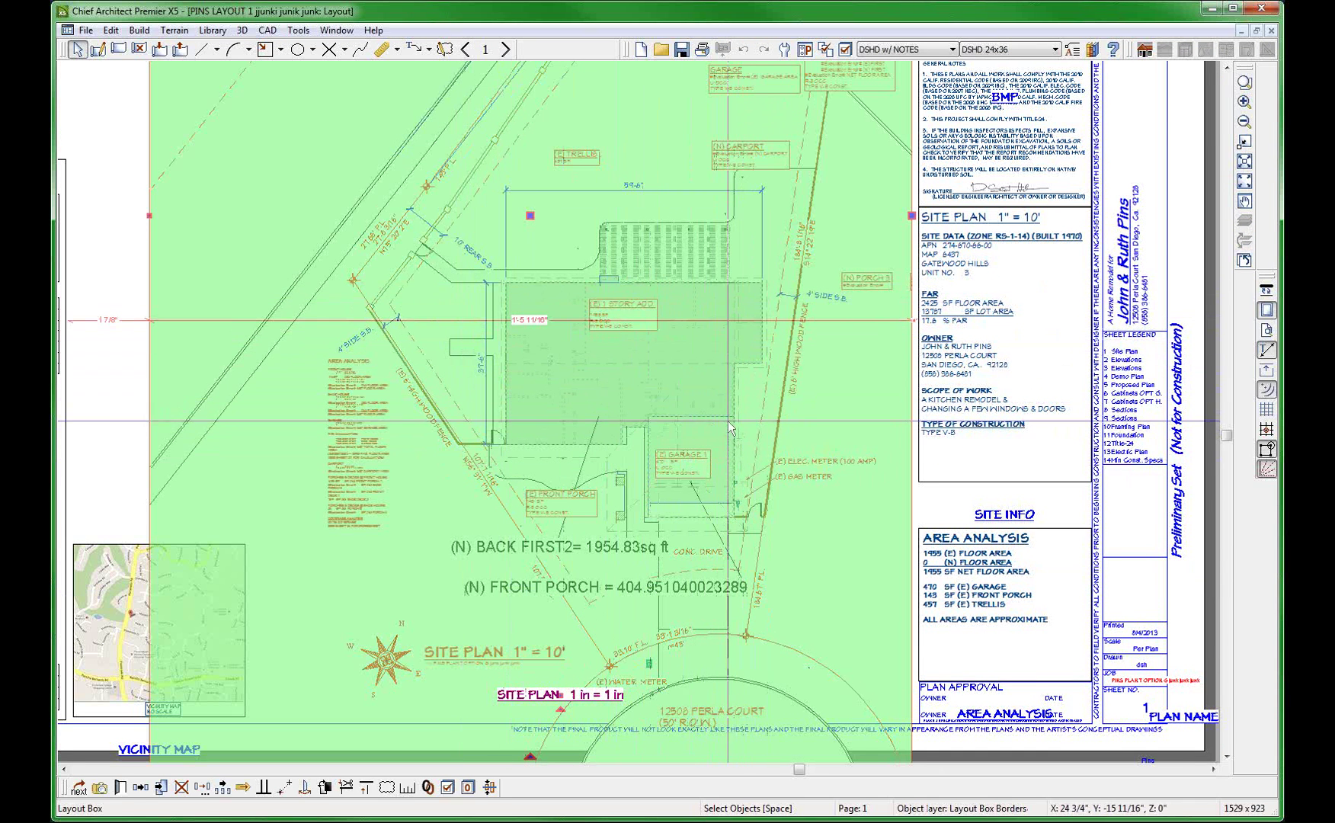
pyautogui.press('Escape')
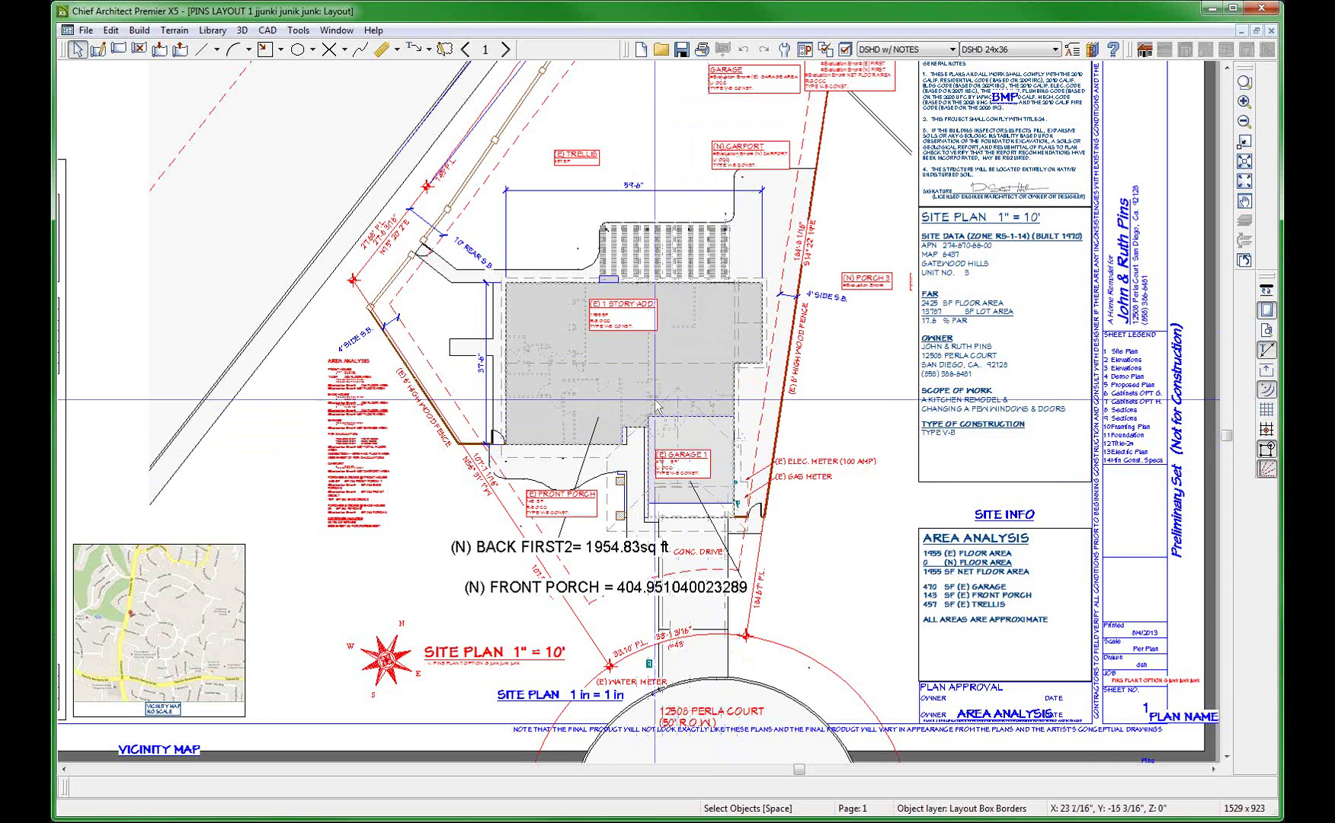
pyautogui.scroll(2, 649, 397)
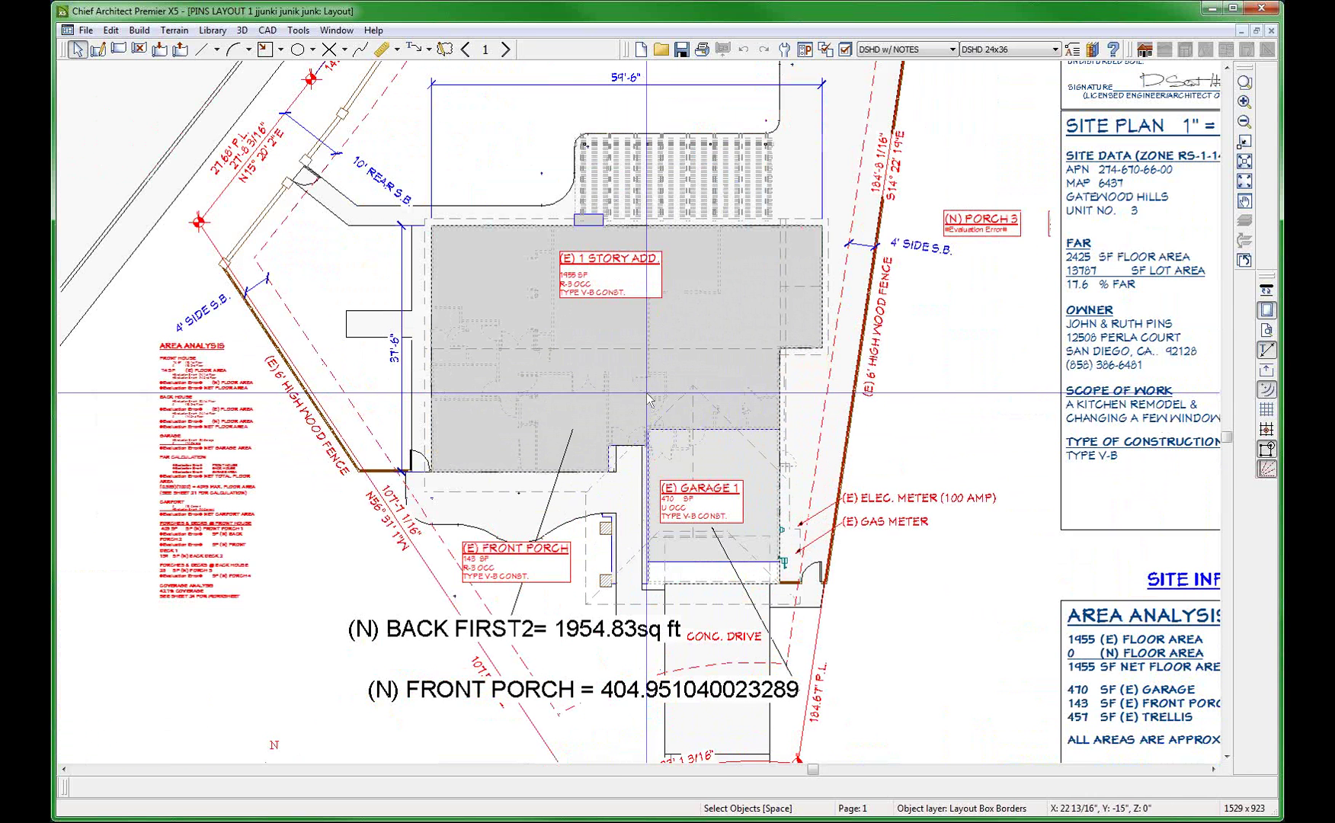
pyautogui.scroll(2, 584, 266)
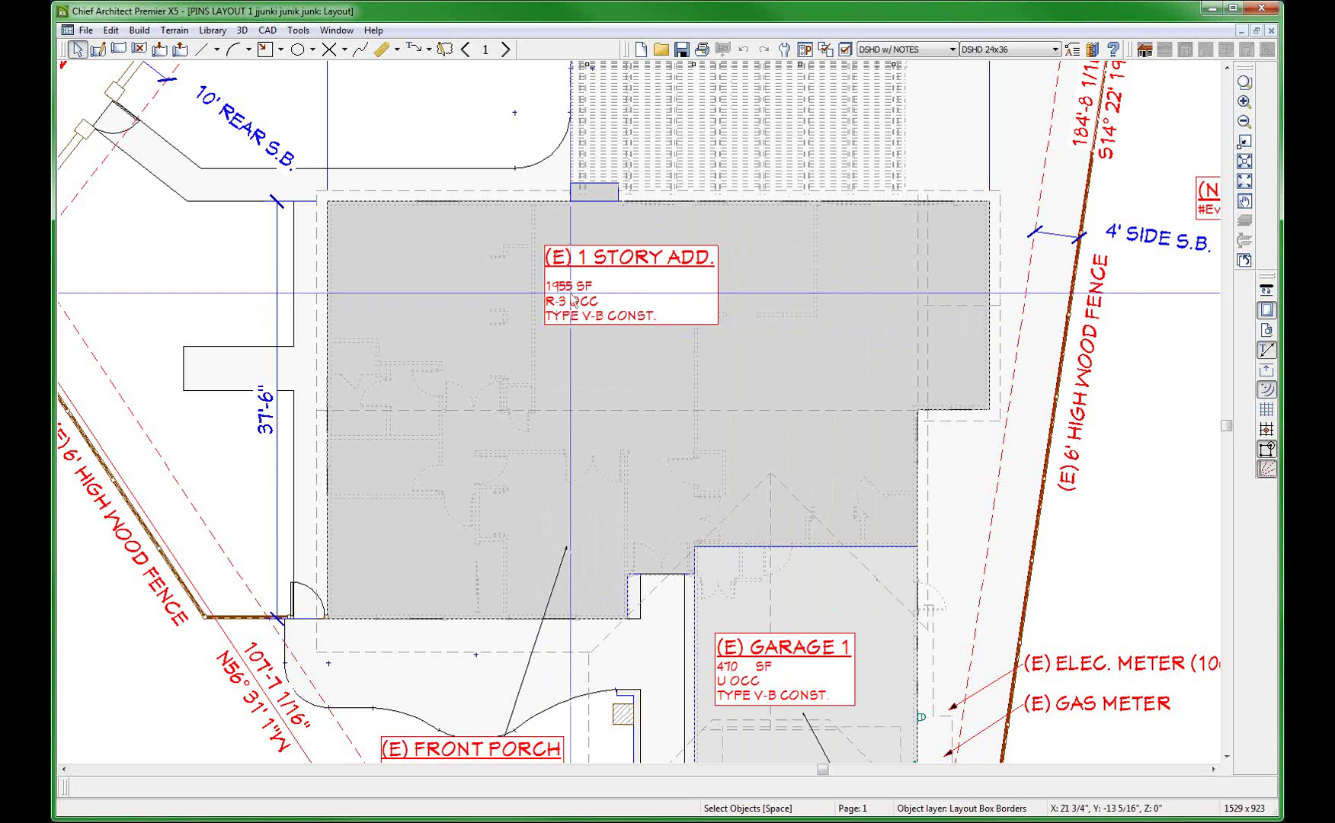
pyautogui.scroll(-3, 573, 299)
pyautogui.scroll(2, 939, 547)
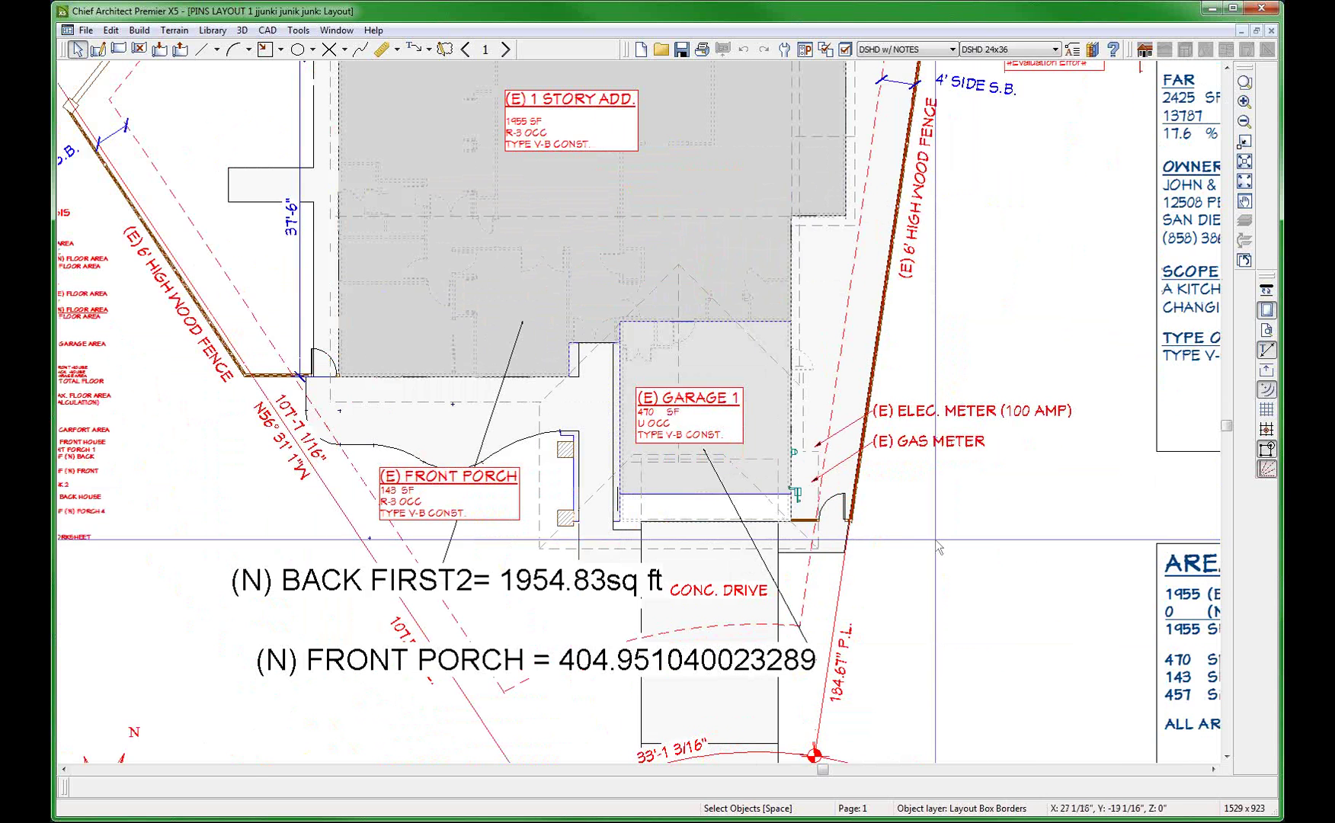
pyautogui.scroll(2, 939, 547)
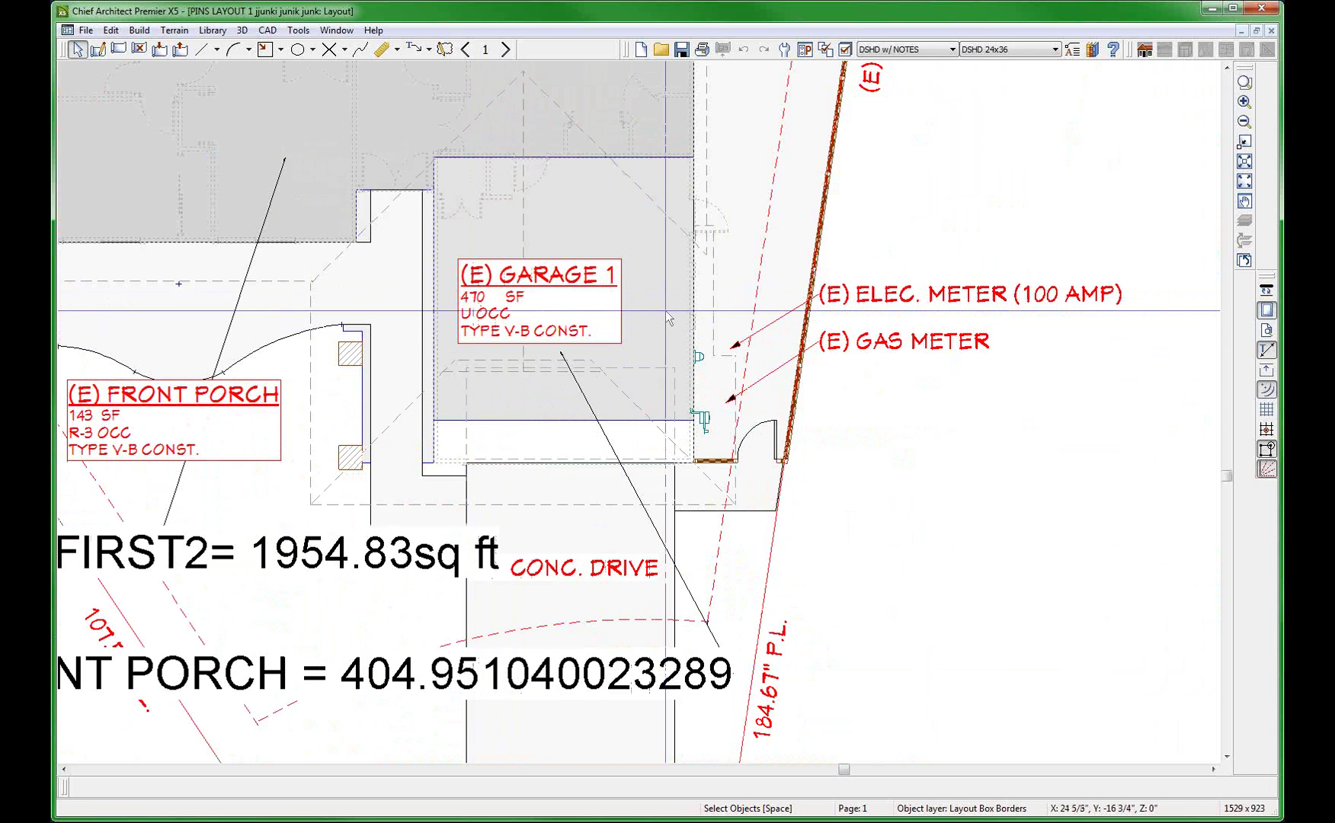
pyautogui.scroll(-2, 936, 367)
pyautogui.scroll(-3, 936, 368)
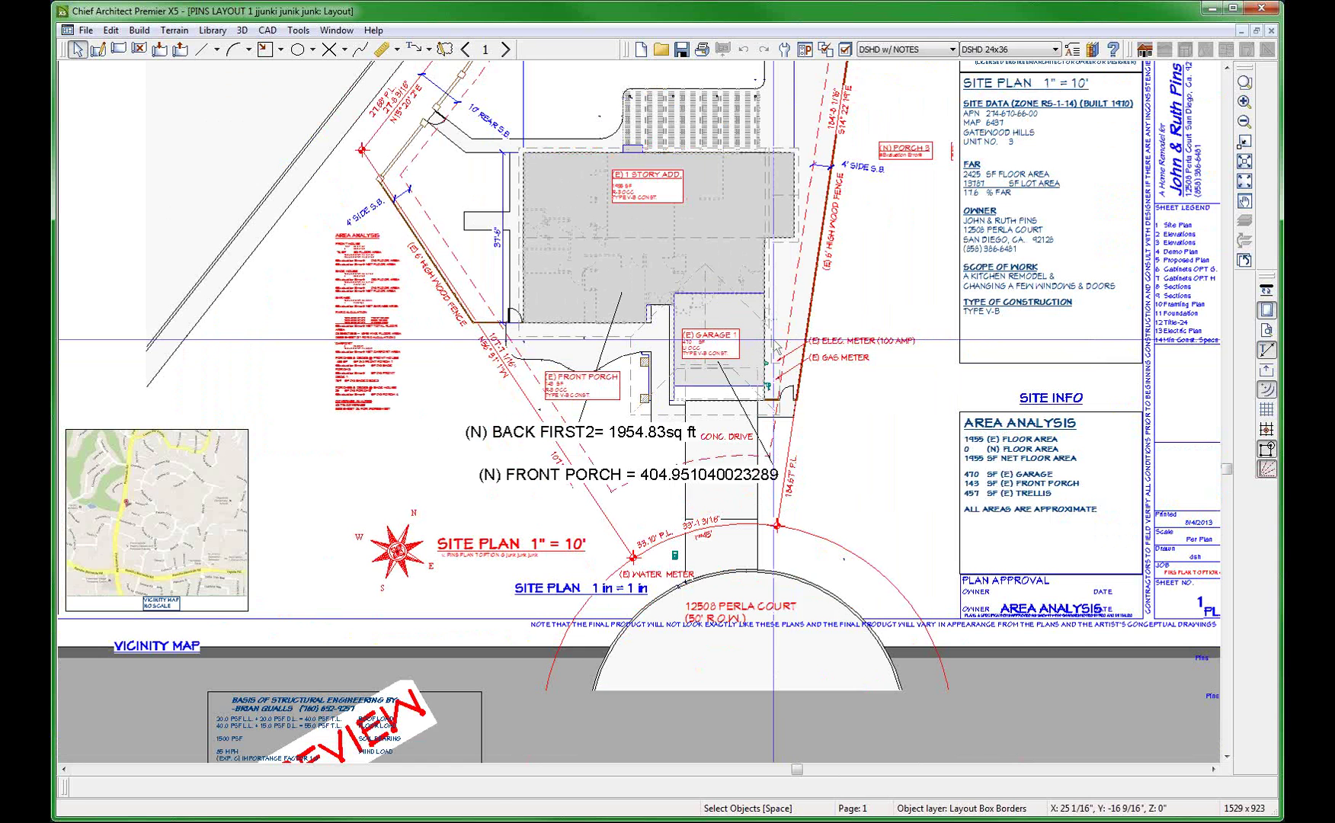
pyautogui.click(1106, 450)
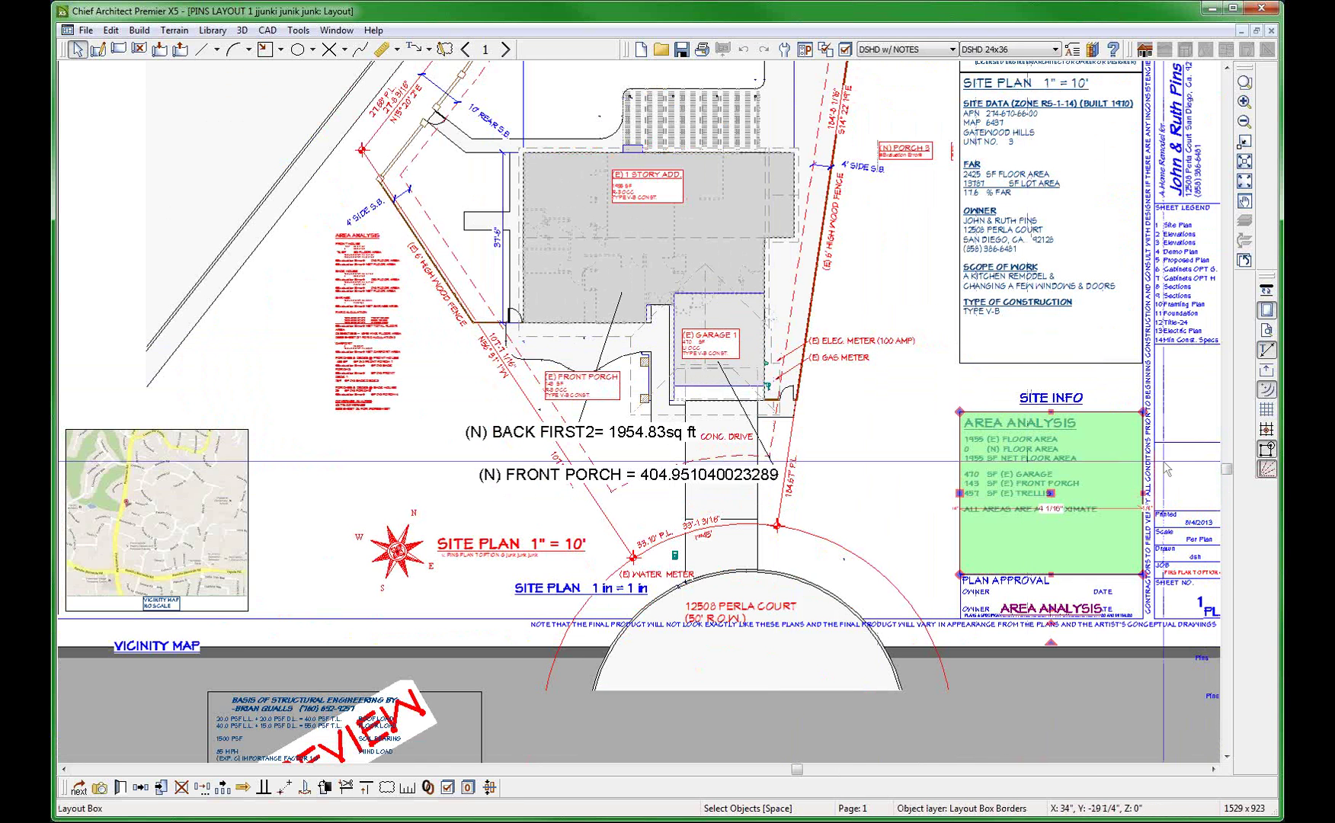
pyautogui.scroll(2, 1213, 473)
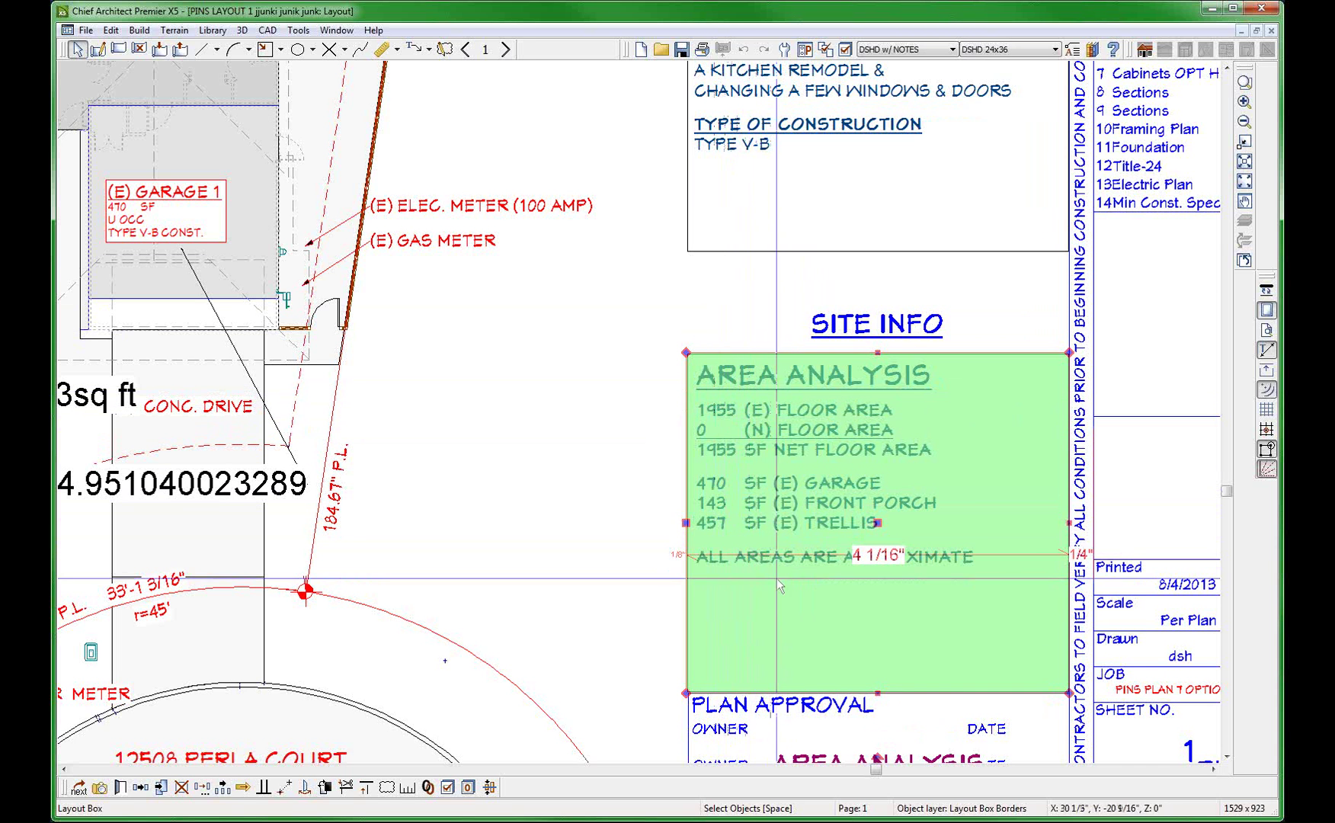
pyautogui.scroll(-3, 777, 580)
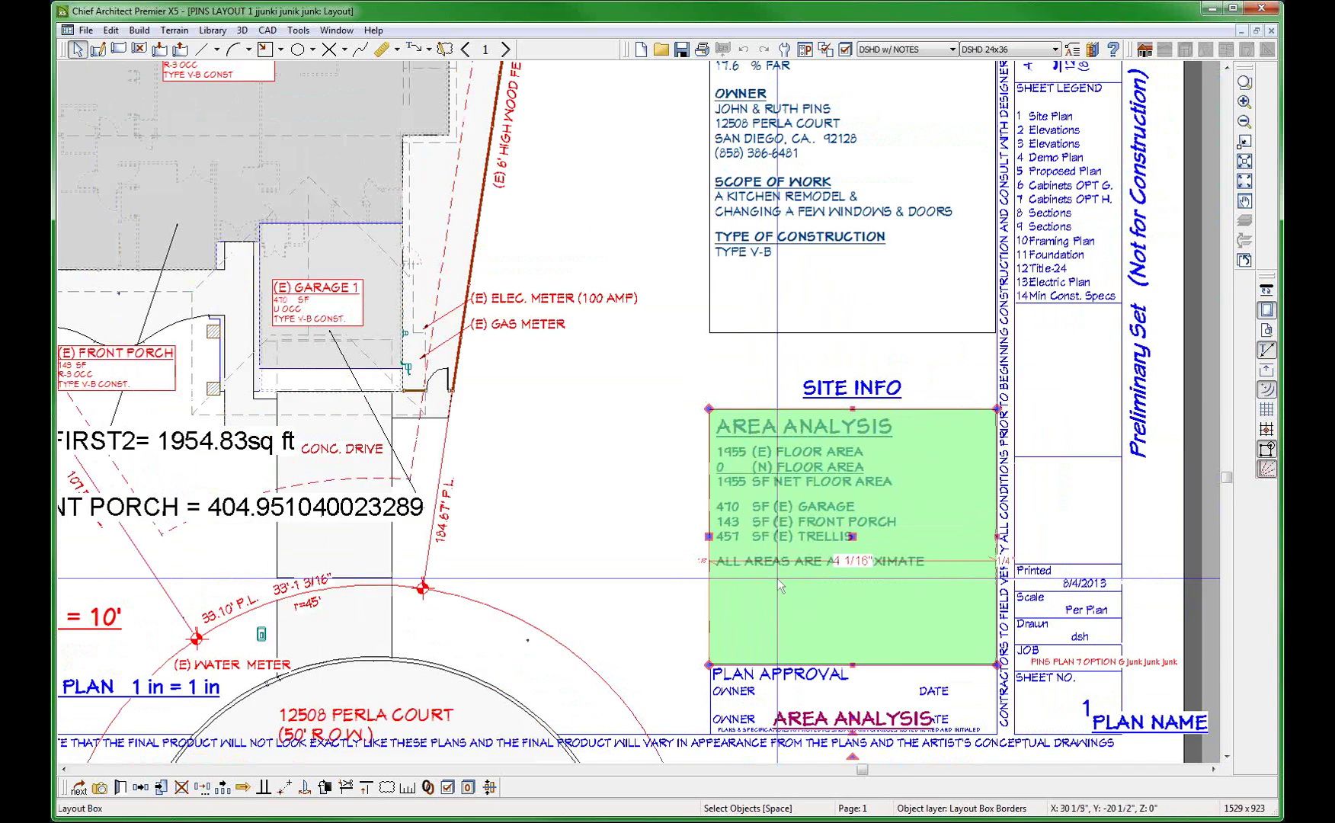
pyautogui.scroll(-3, 778, 579)
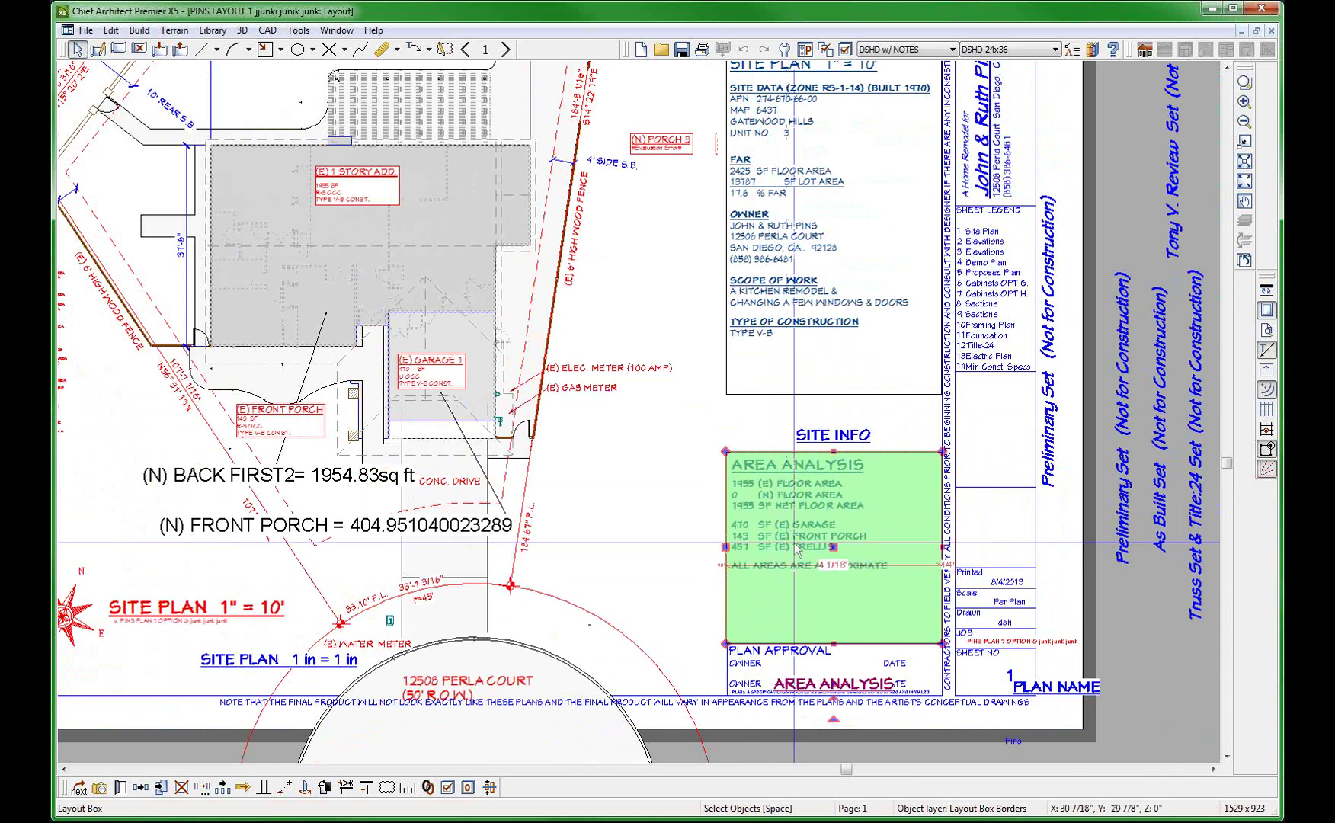
pyautogui.scroll(5, 745, 472)
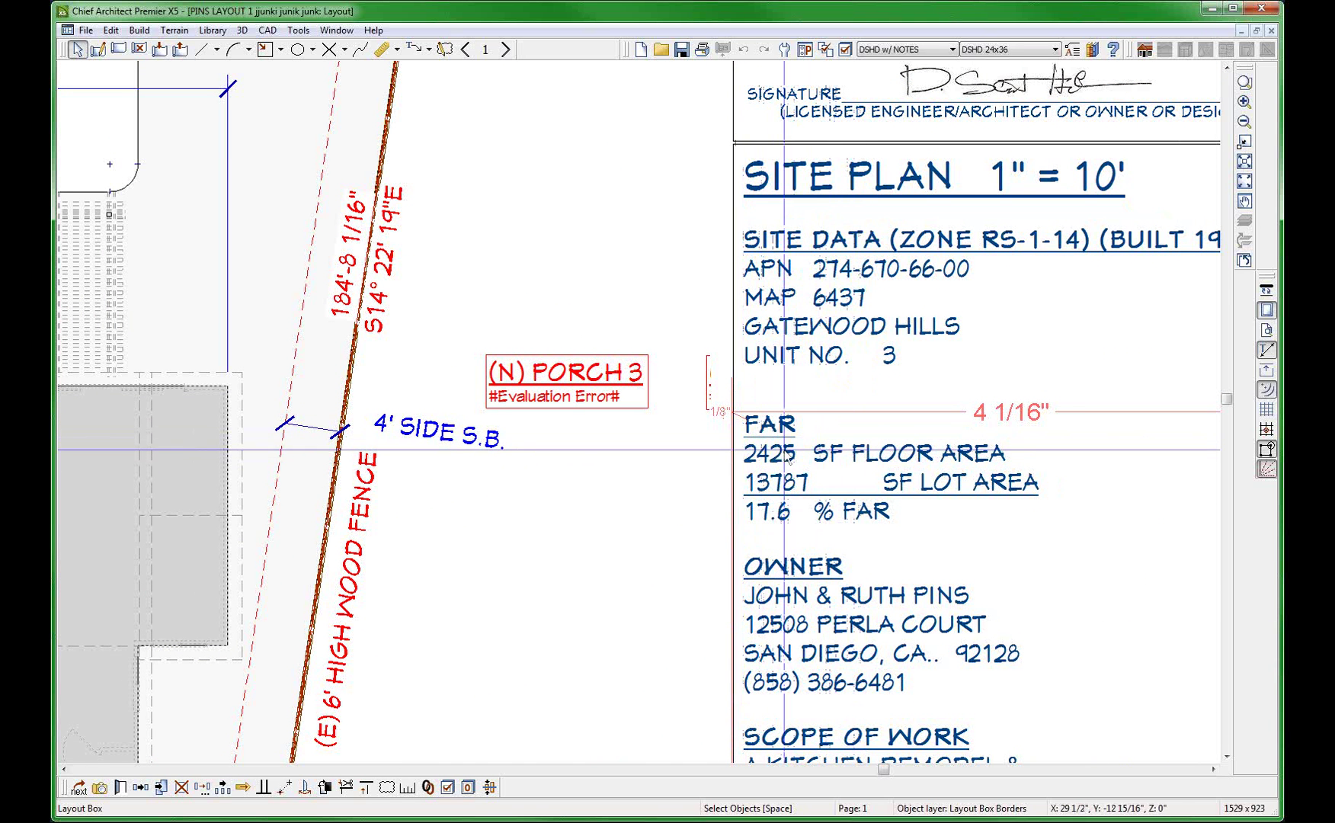
pyautogui.scroll(2, 800, 608)
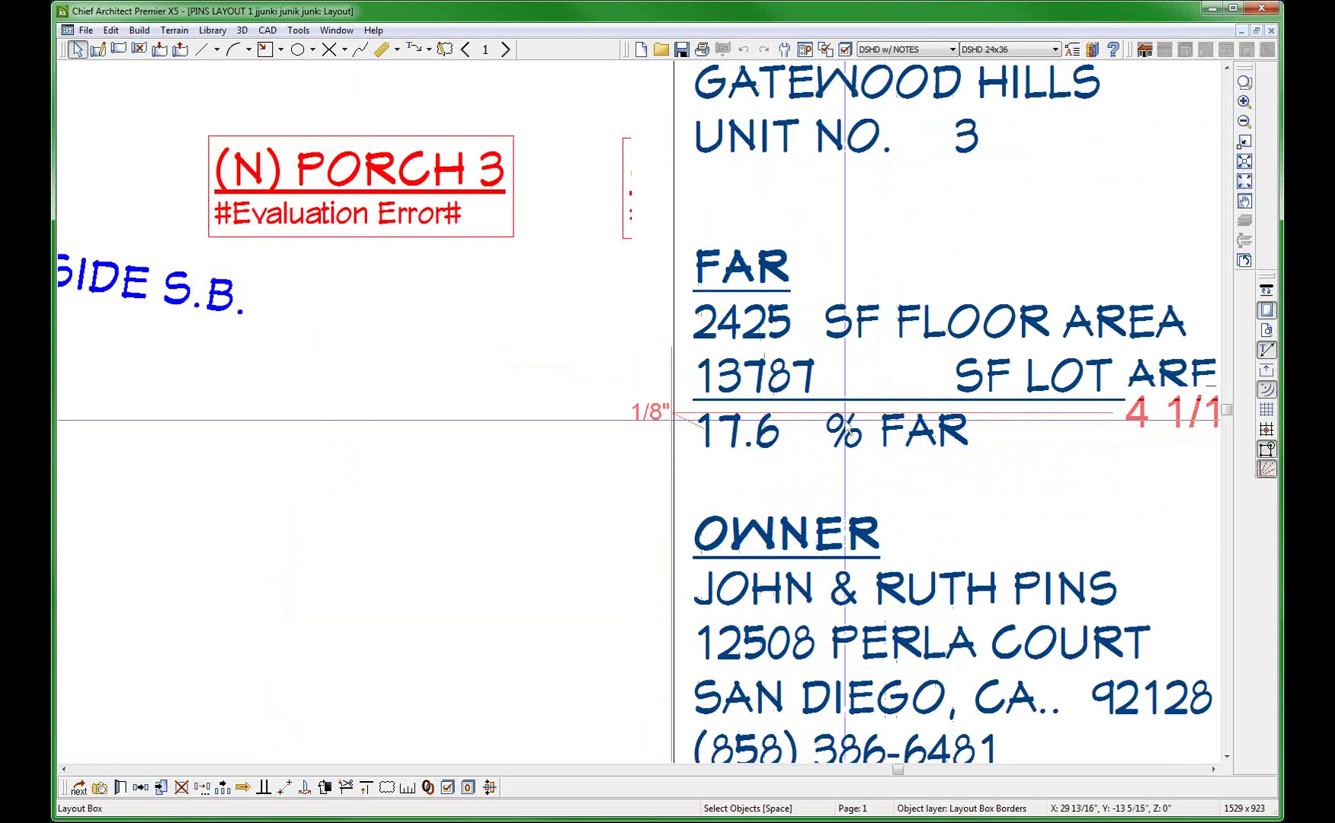
pyautogui.scroll(-2, 845, 421)
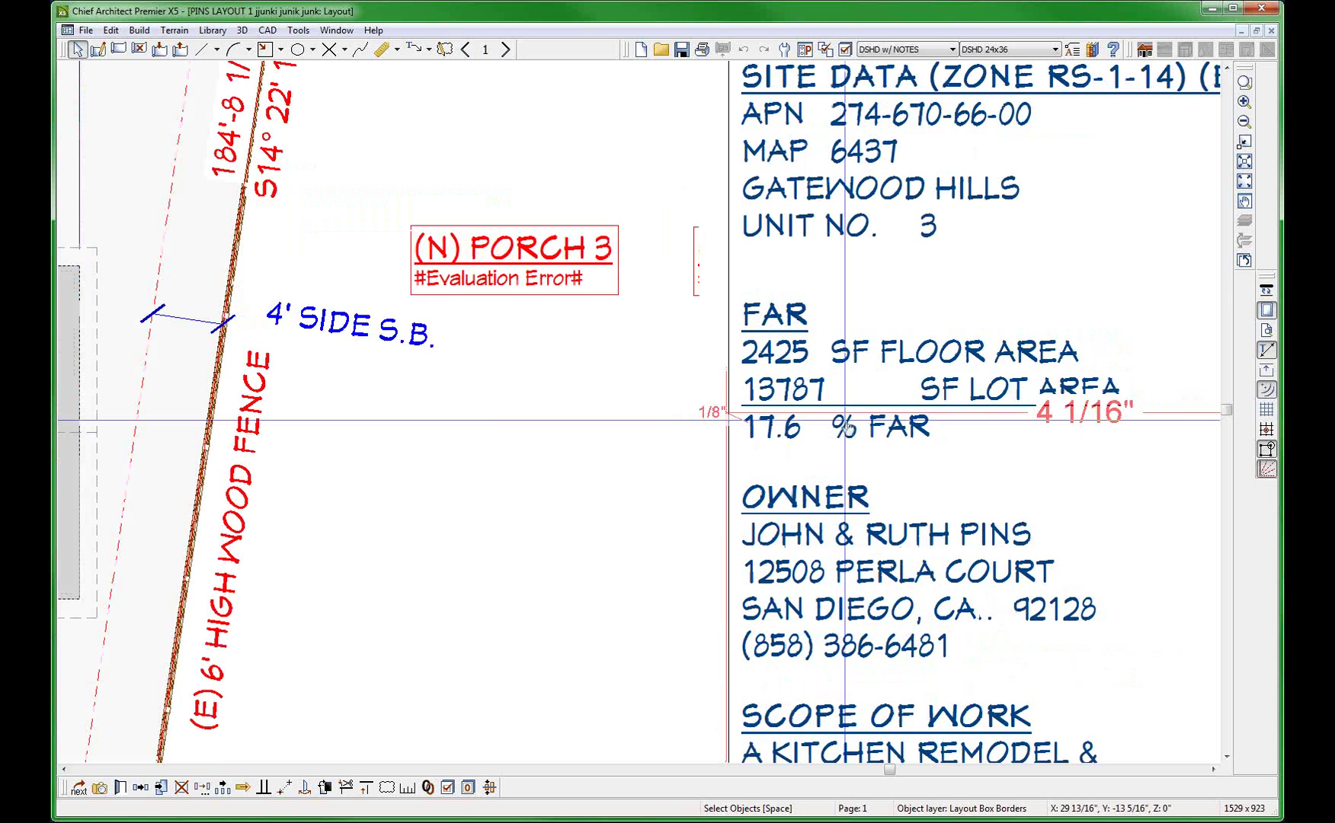
pyautogui.scroll(-2, 845, 421)
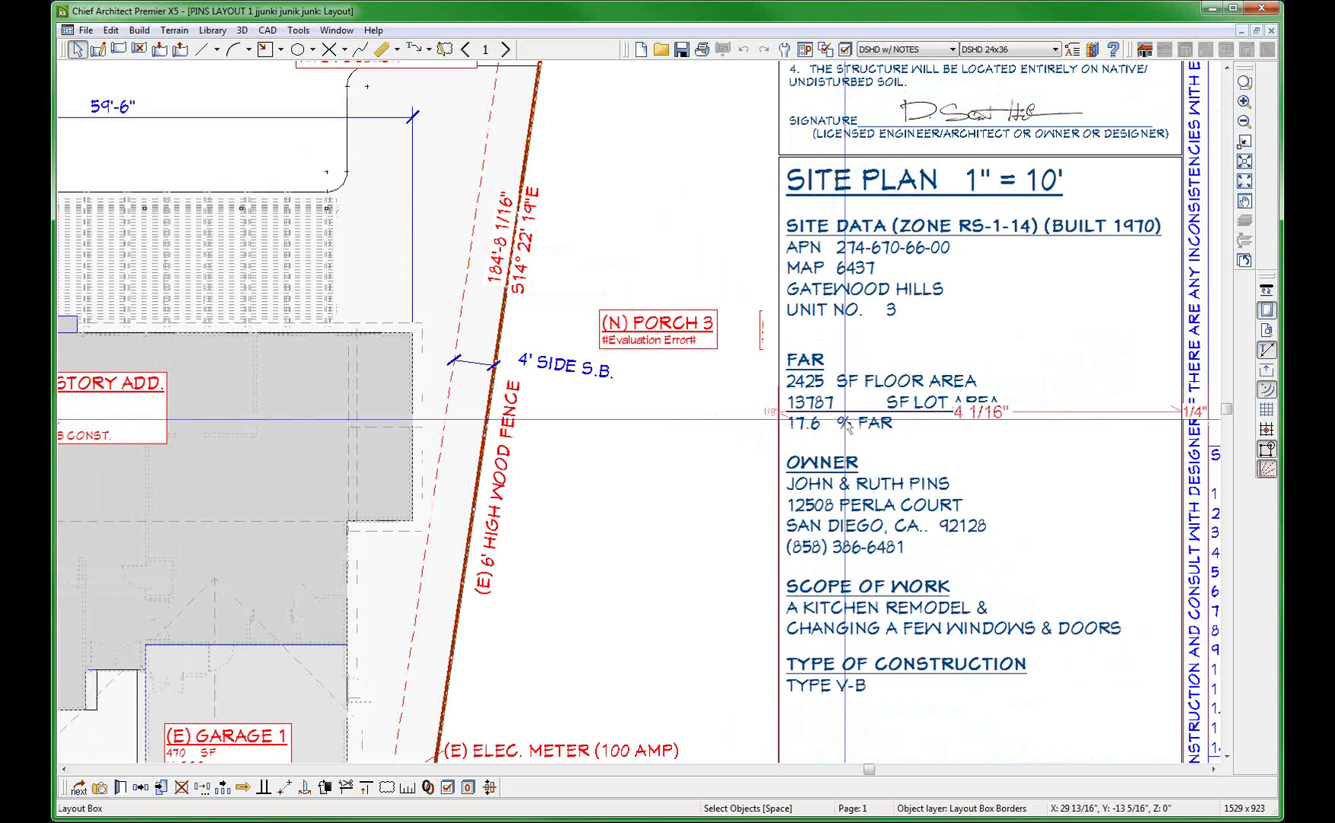
pyautogui.scroll(-2, 845, 421)
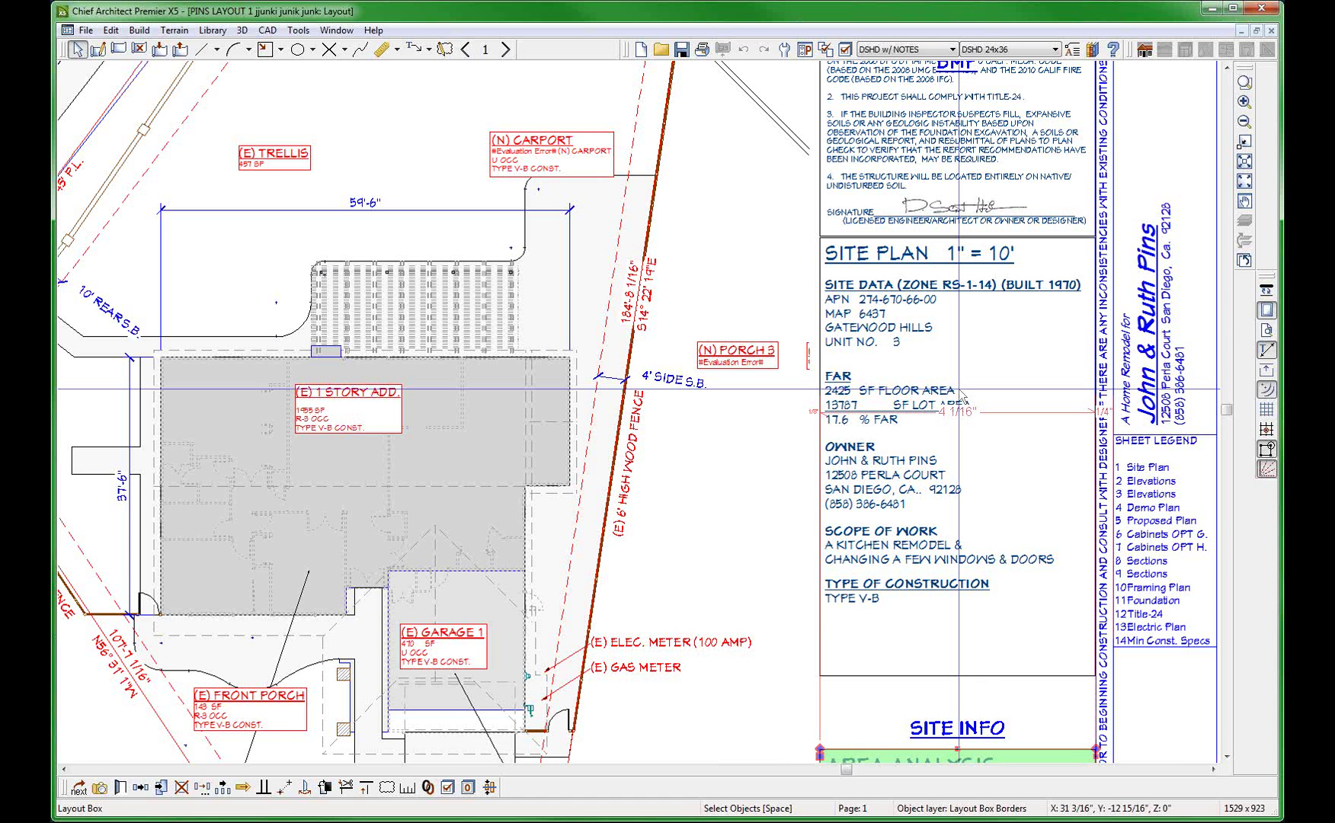
pyautogui.scroll(-2, 768, 464)
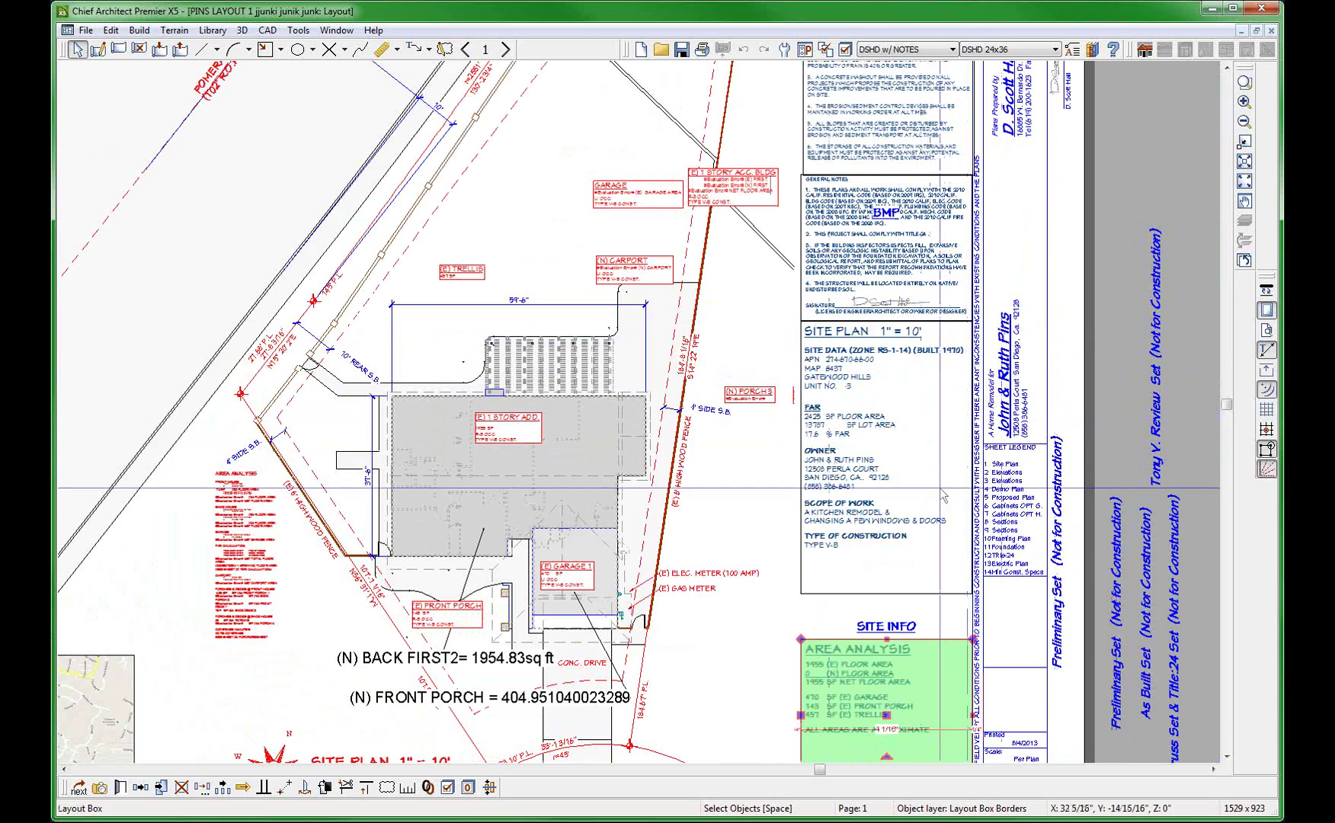
pyautogui.scroll(-1, 944, 495)
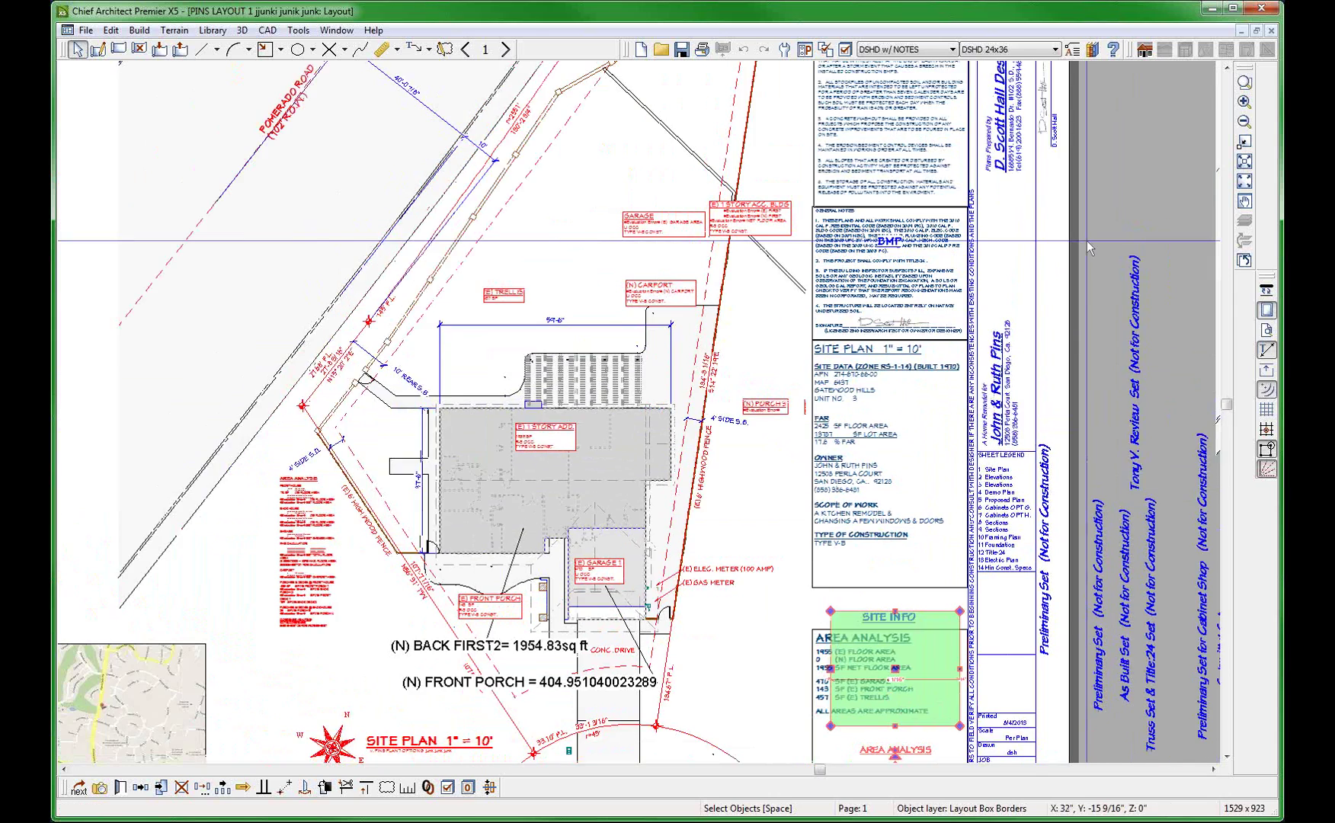
pyautogui.scroll(-1, 1088, 243)
pyautogui.scroll(3, 1088, 229)
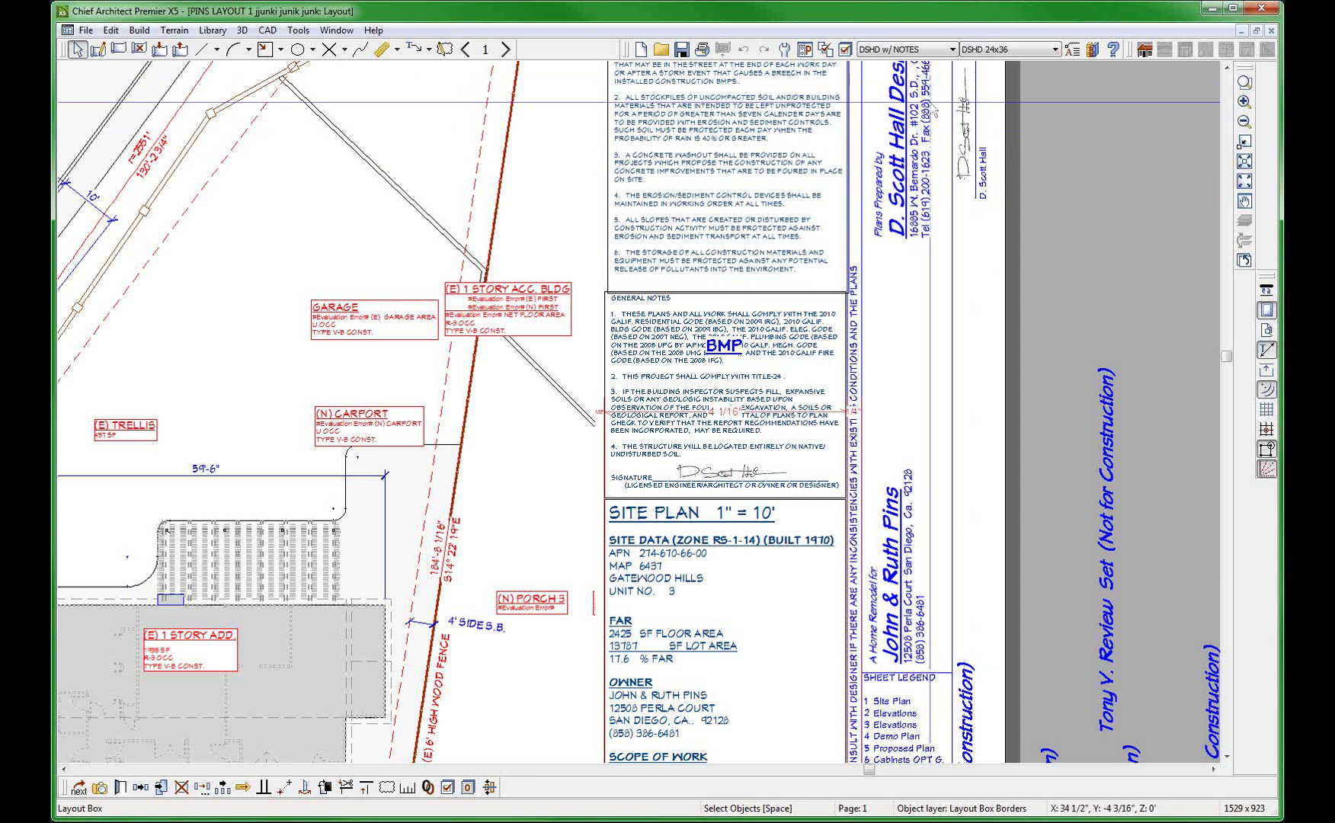
pyautogui.scroll(4, 860, 153)
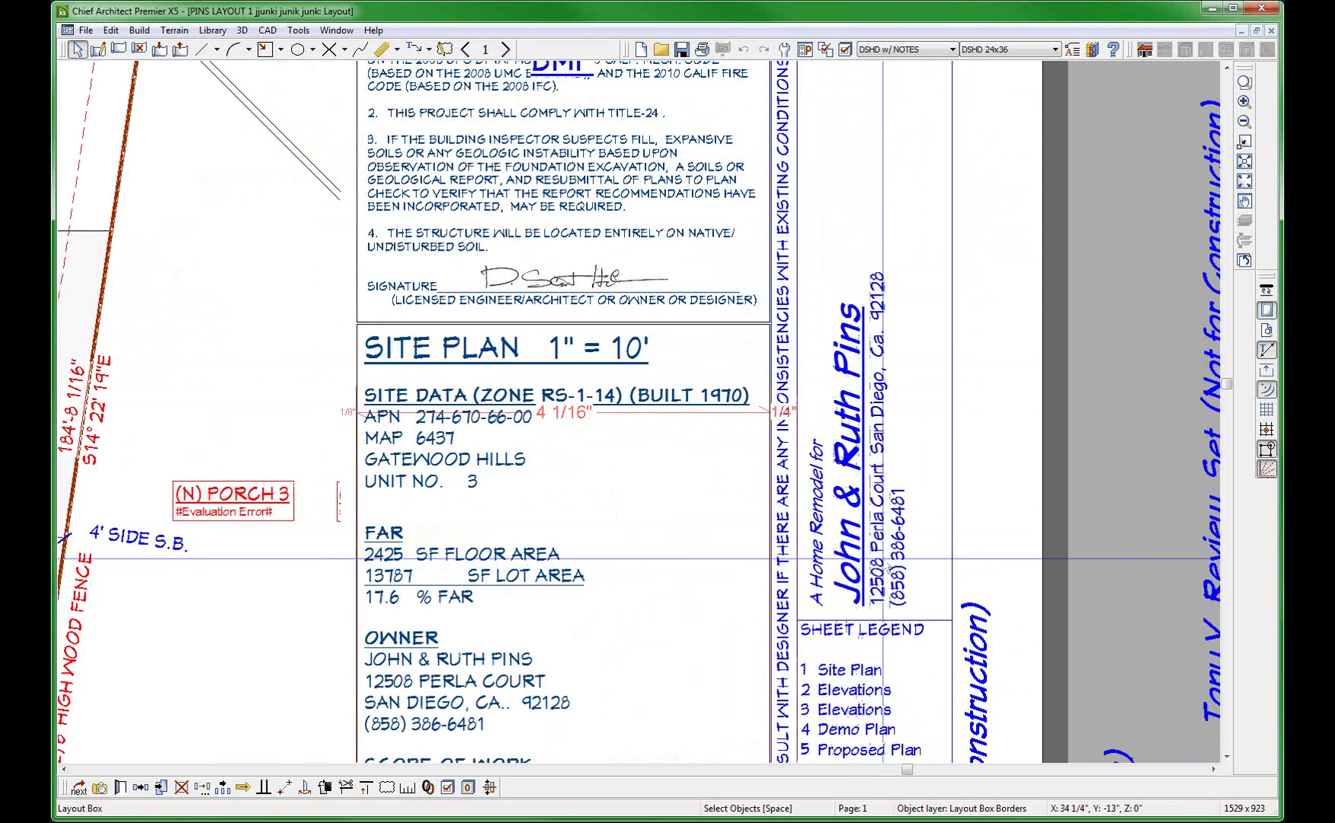
pyautogui.scroll(-4, 1055, 622)
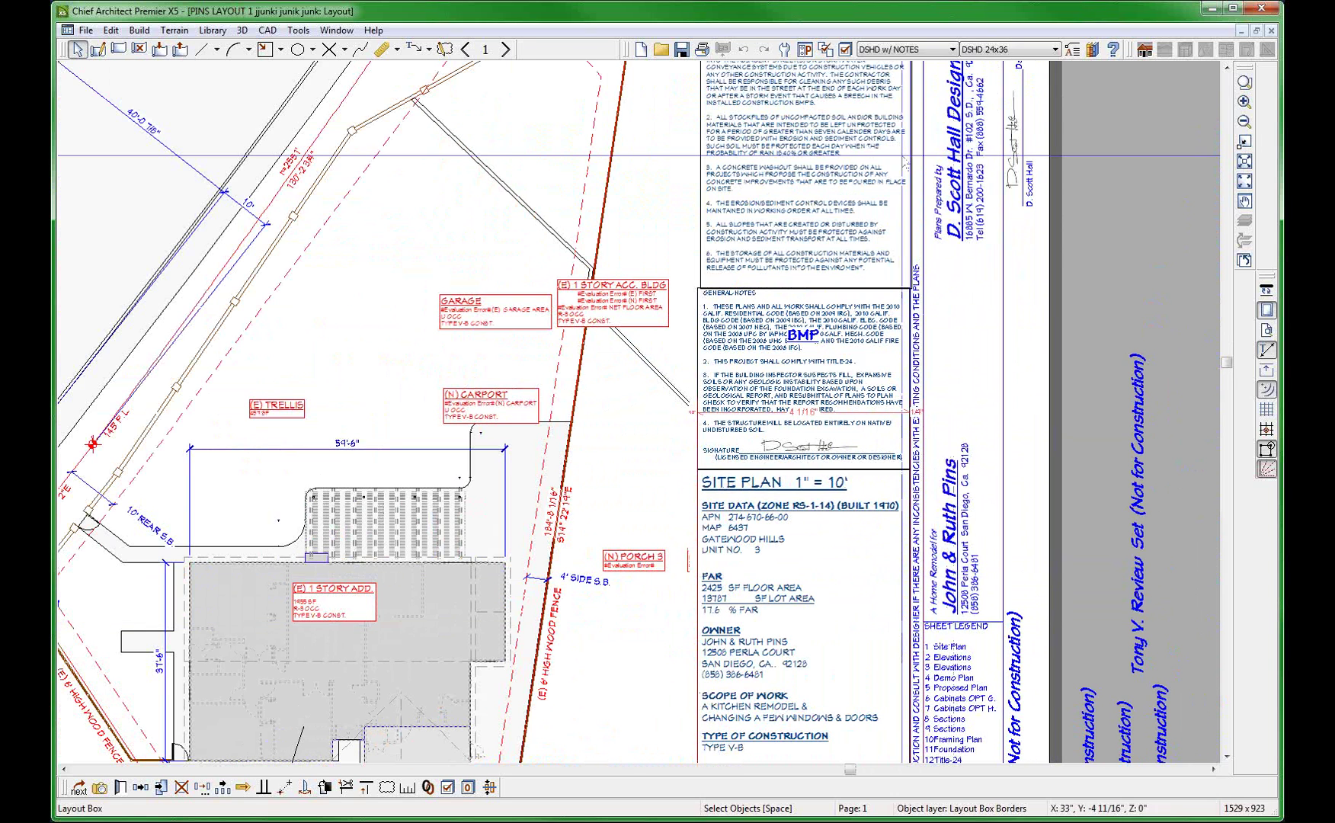
pyautogui.scroll(-2, 906, 158)
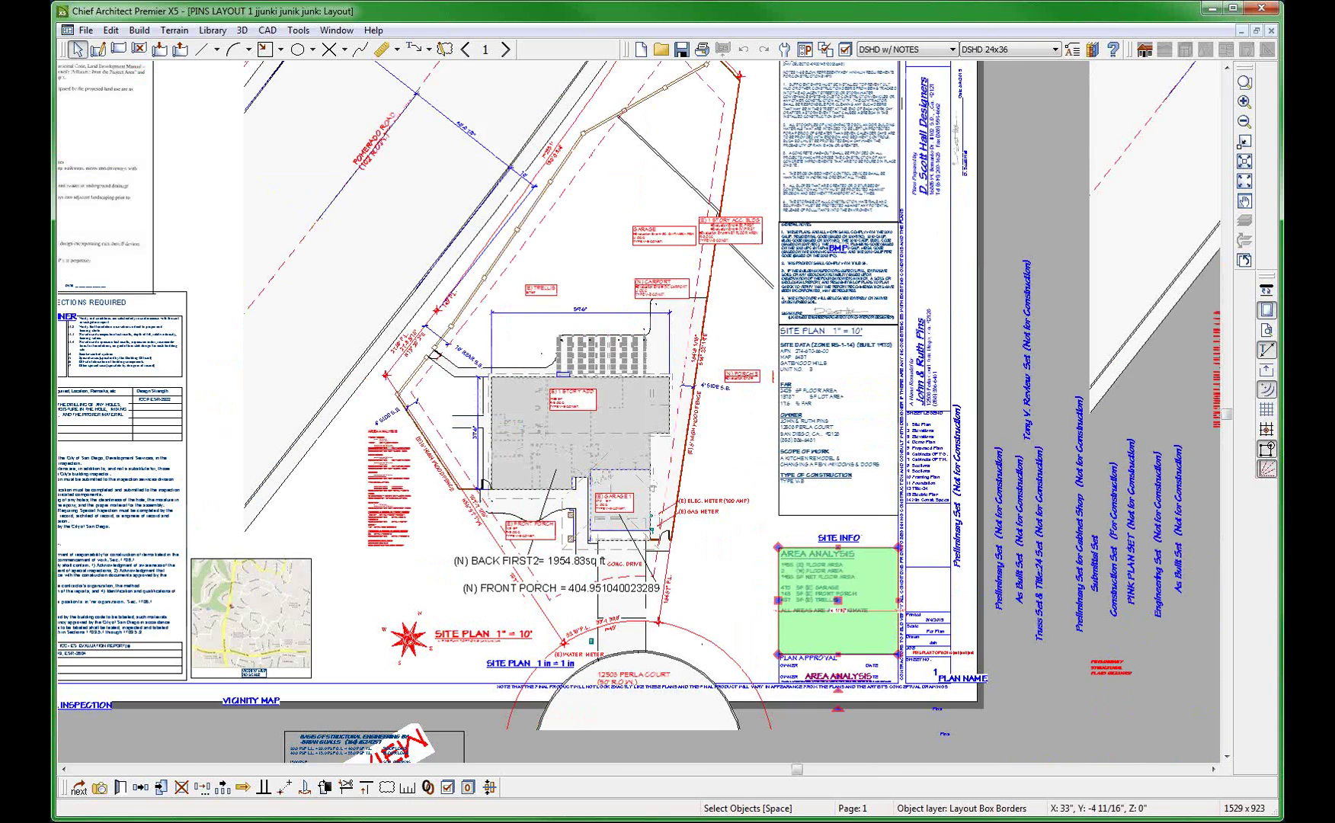
pyautogui.scroll(2, 866, 684)
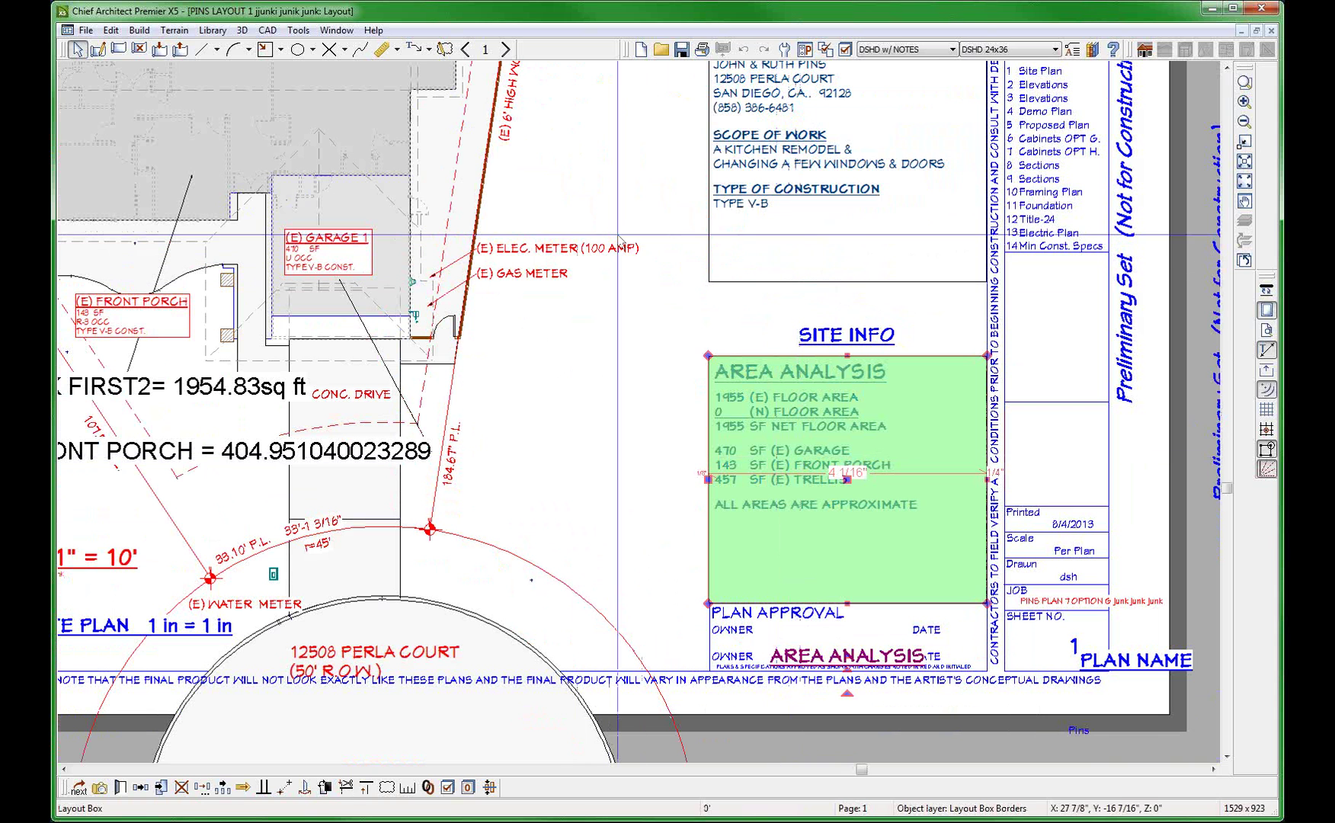
# Advance the layout from sheet 1 to sheet 8 and zoom on the X1 and X2 sections
pyautogui.click(507, 50)
pyautogui.click(506, 51)
pyautogui.click(505, 51)
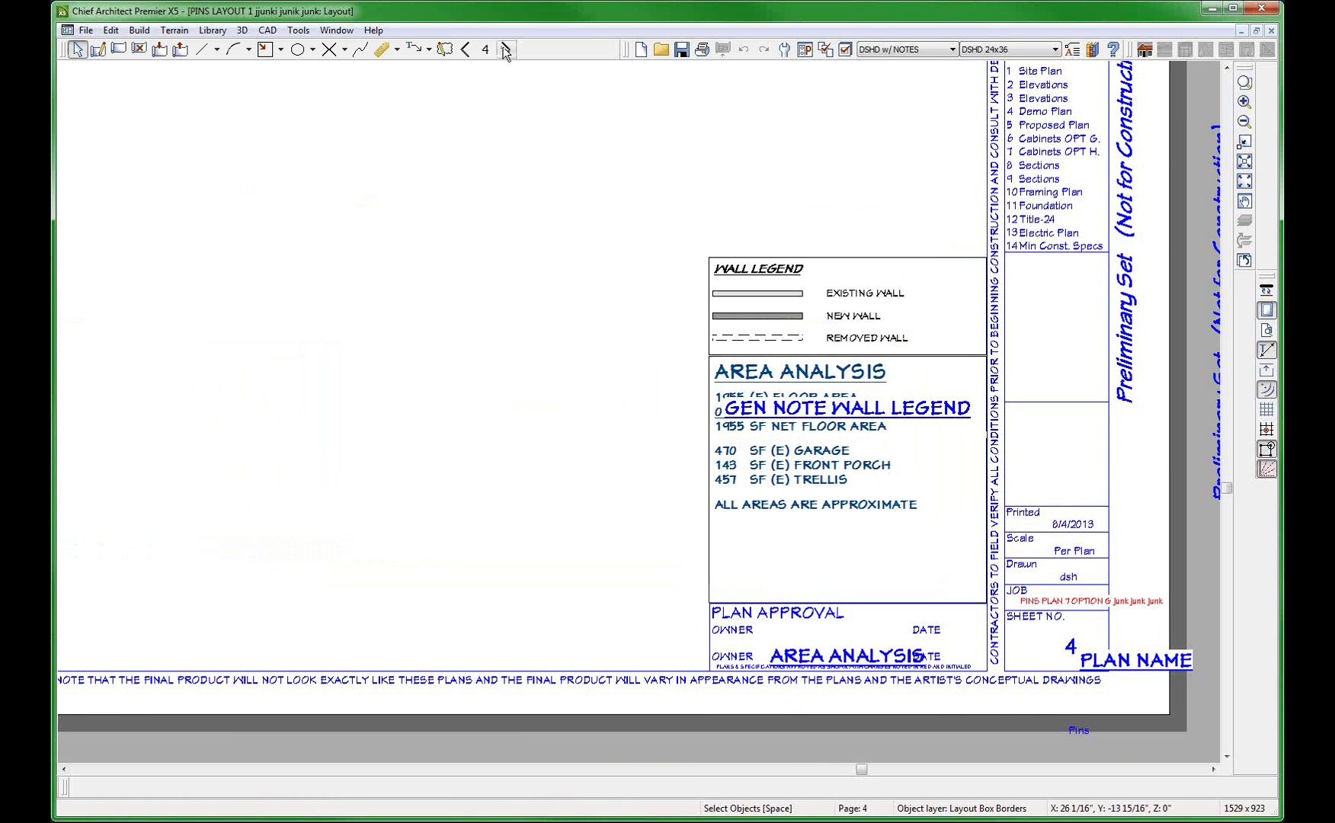
pyautogui.click(506, 50)
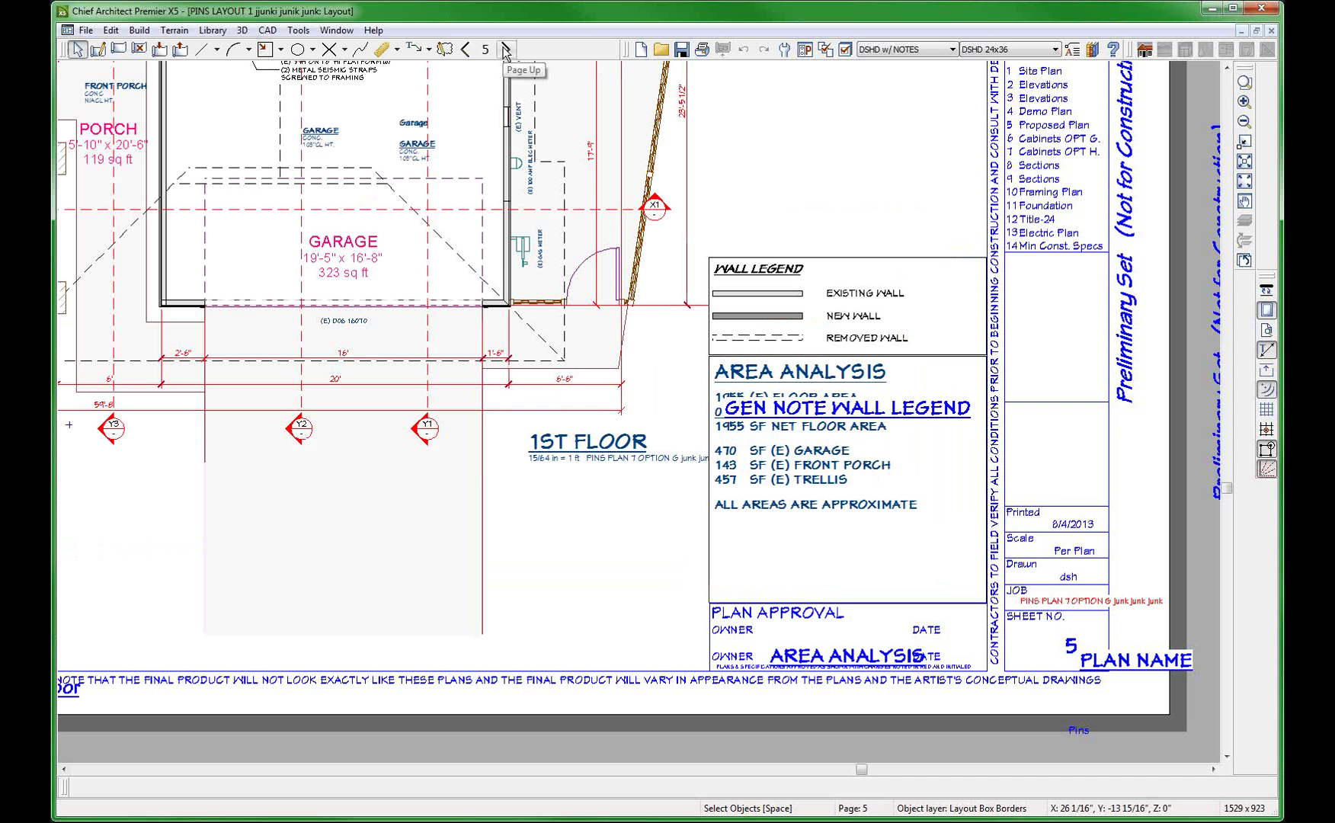
pyautogui.click(504, 50)
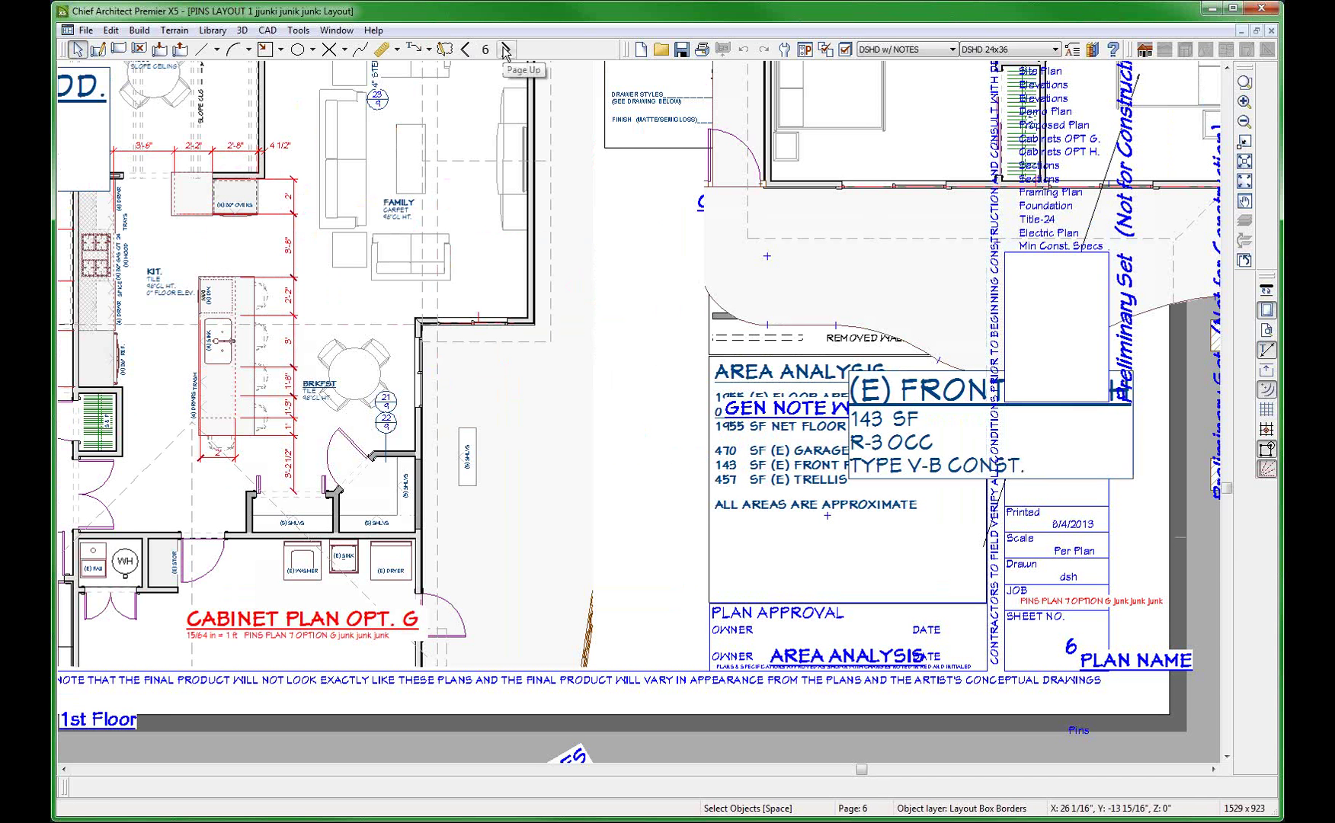
pyautogui.click(504, 51)
pyautogui.click(504, 51)
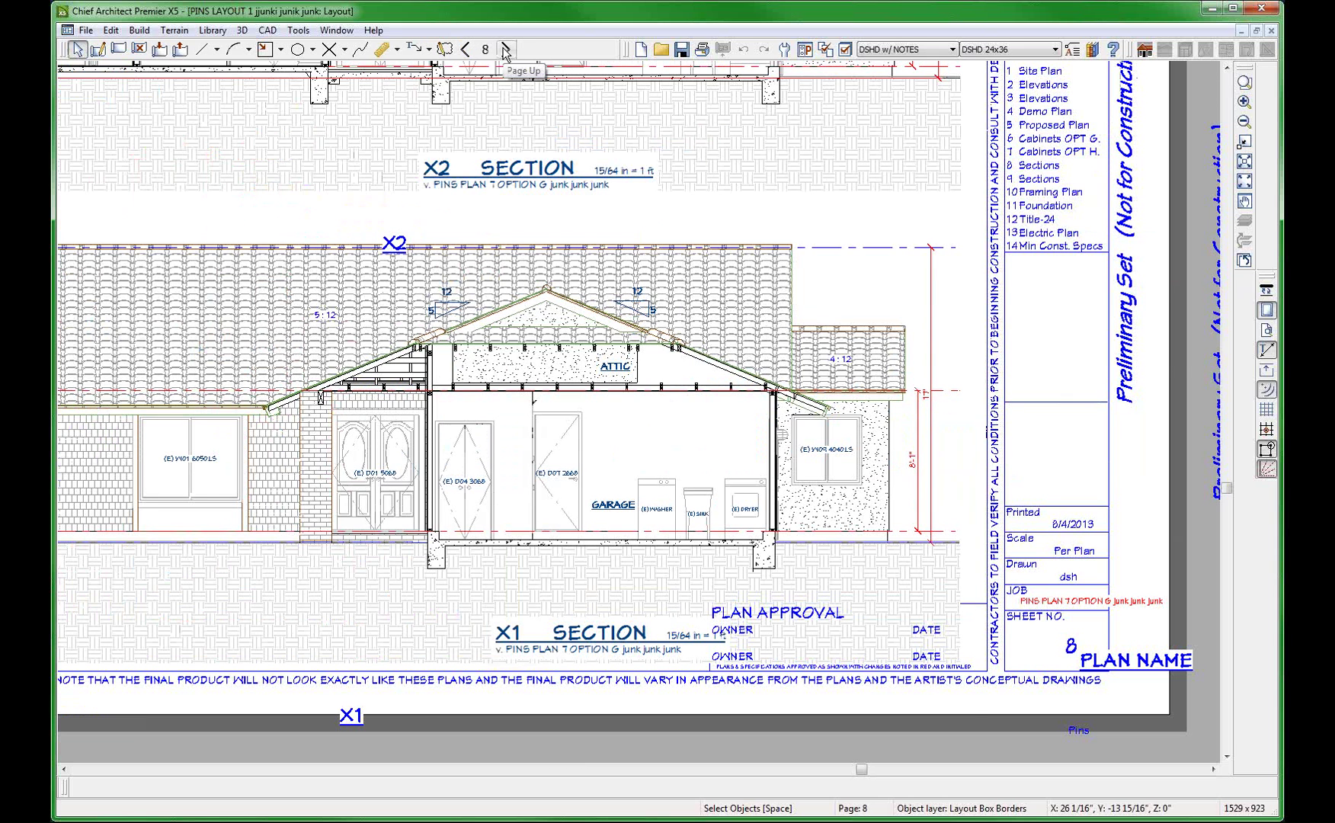
pyautogui.scroll(-3, 1133, 379)
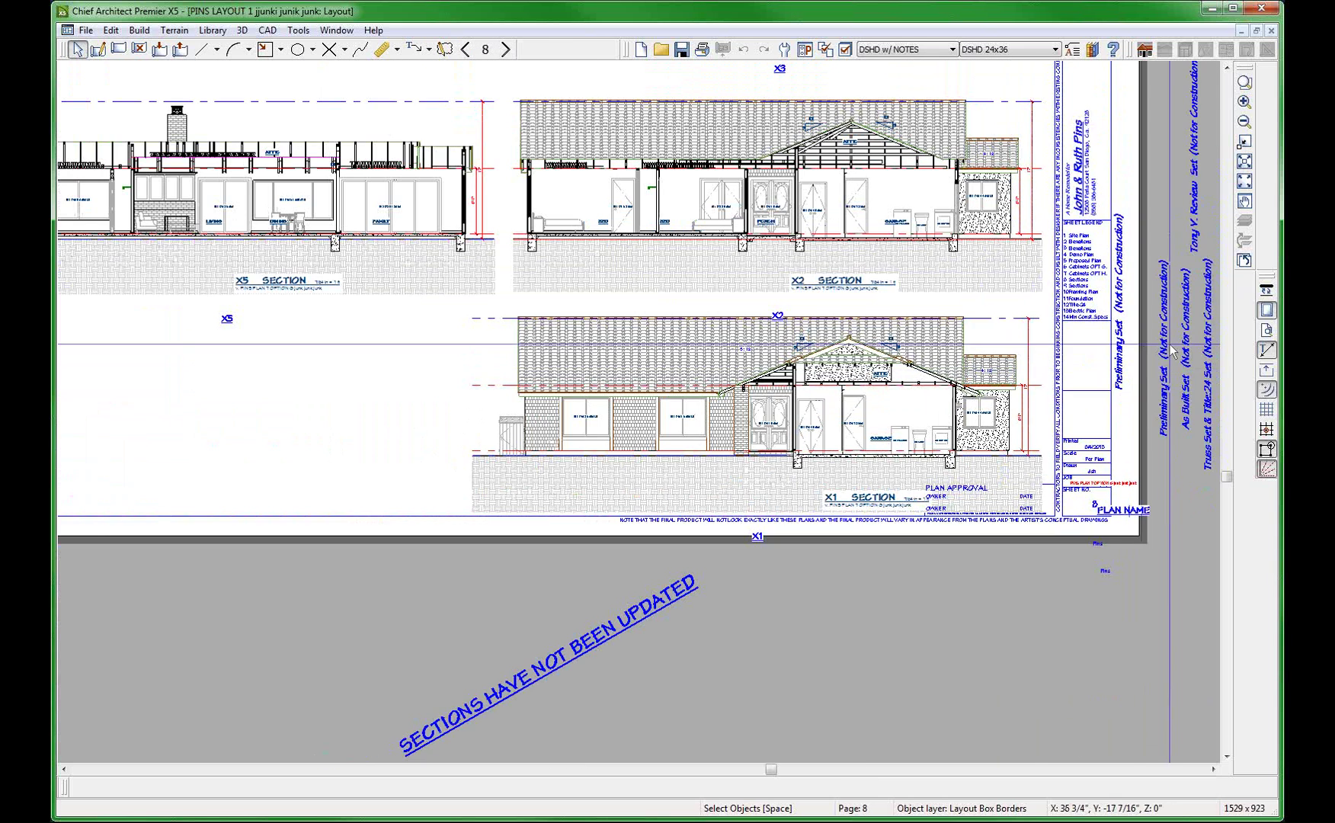
pyautogui.scroll(1, 1055, 101)
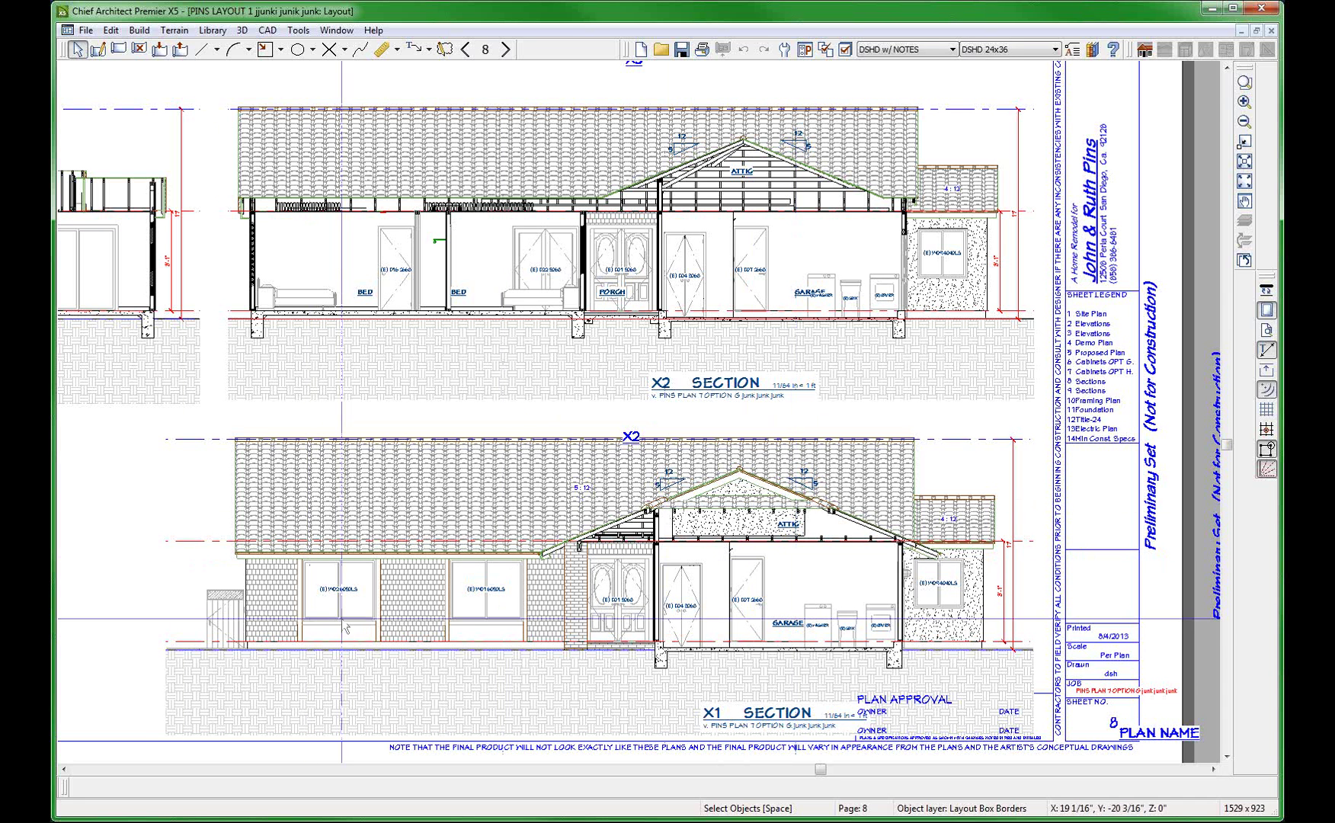
# Open the PINS PLAN 7 OPTION G floor plan with A4 FLOOR PLAN annotations and select the garage
pyautogui.click(335, 30)
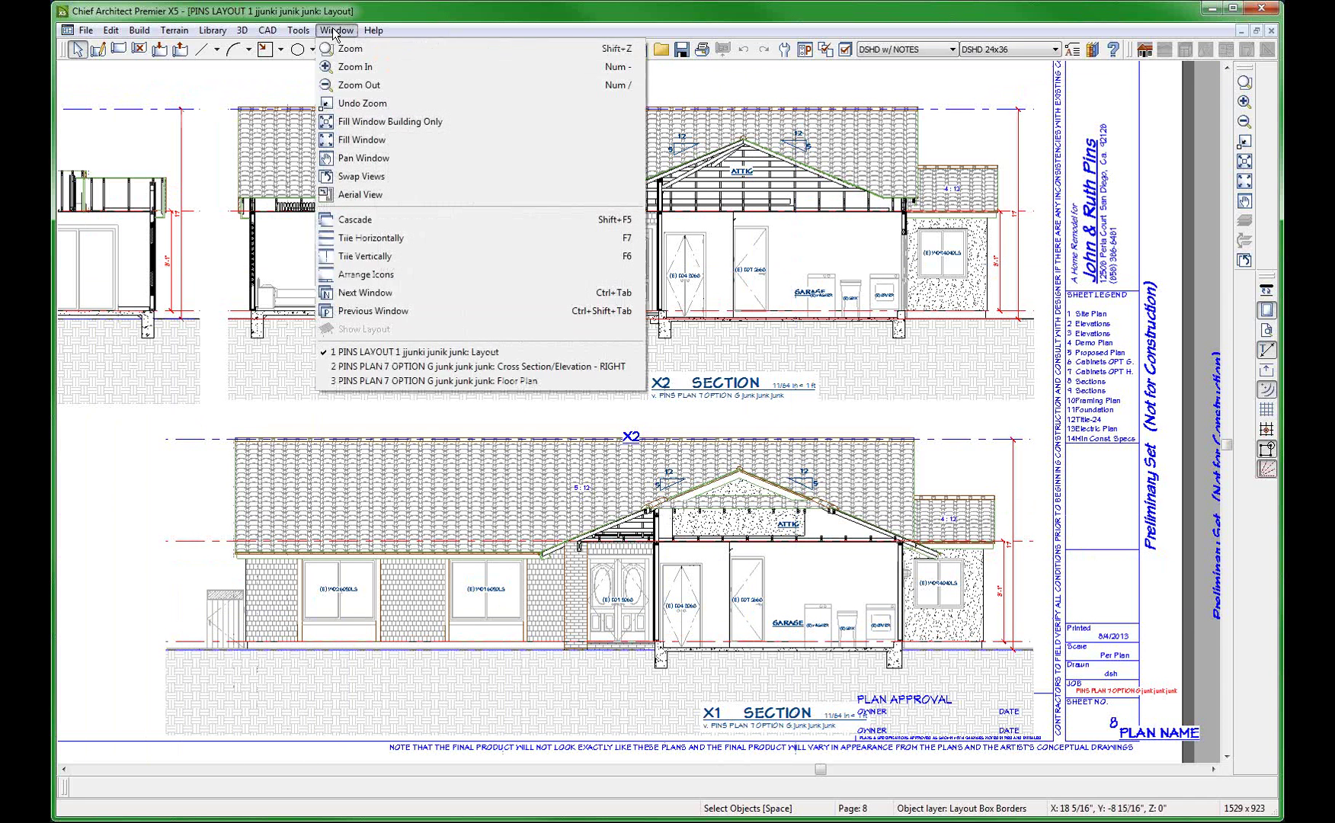
pyautogui.click(455, 383)
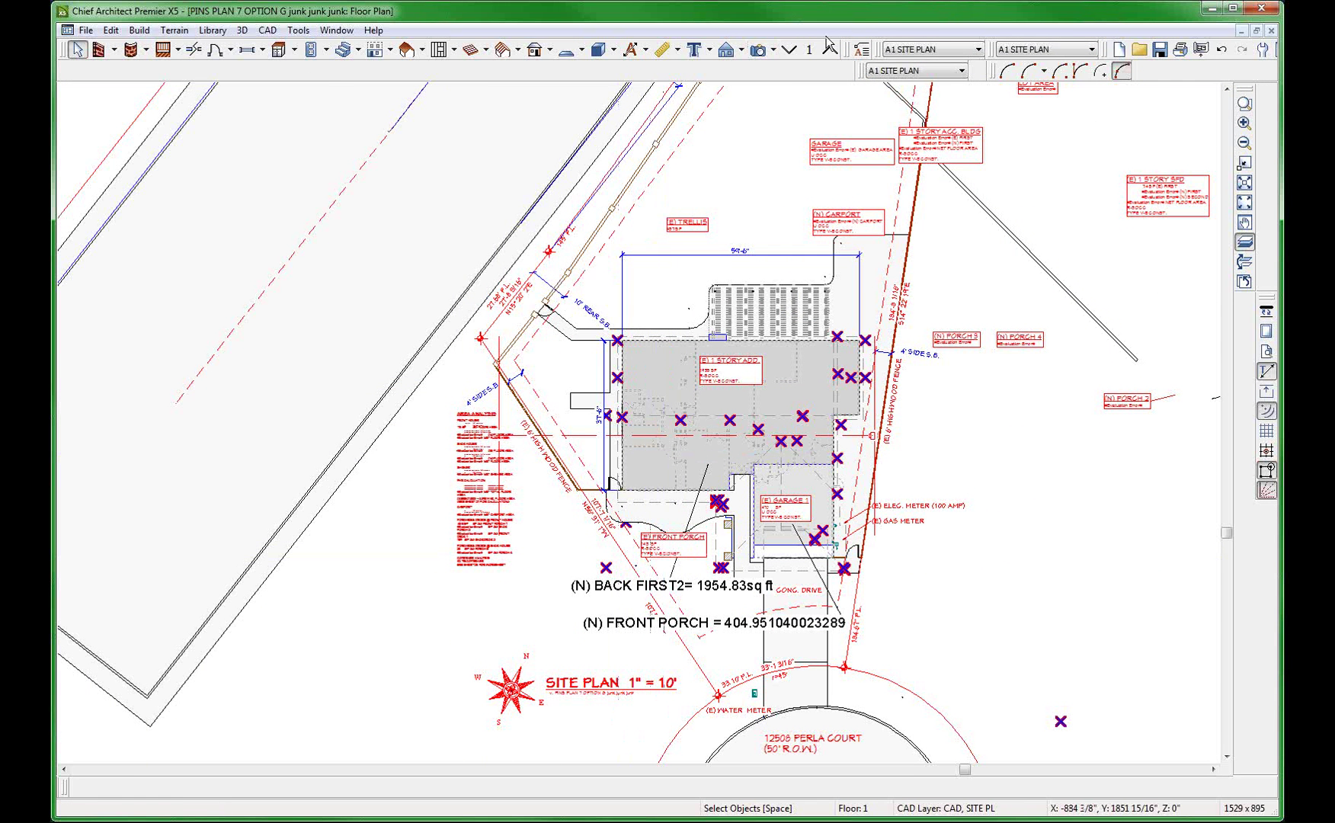
pyautogui.click(921, 71)
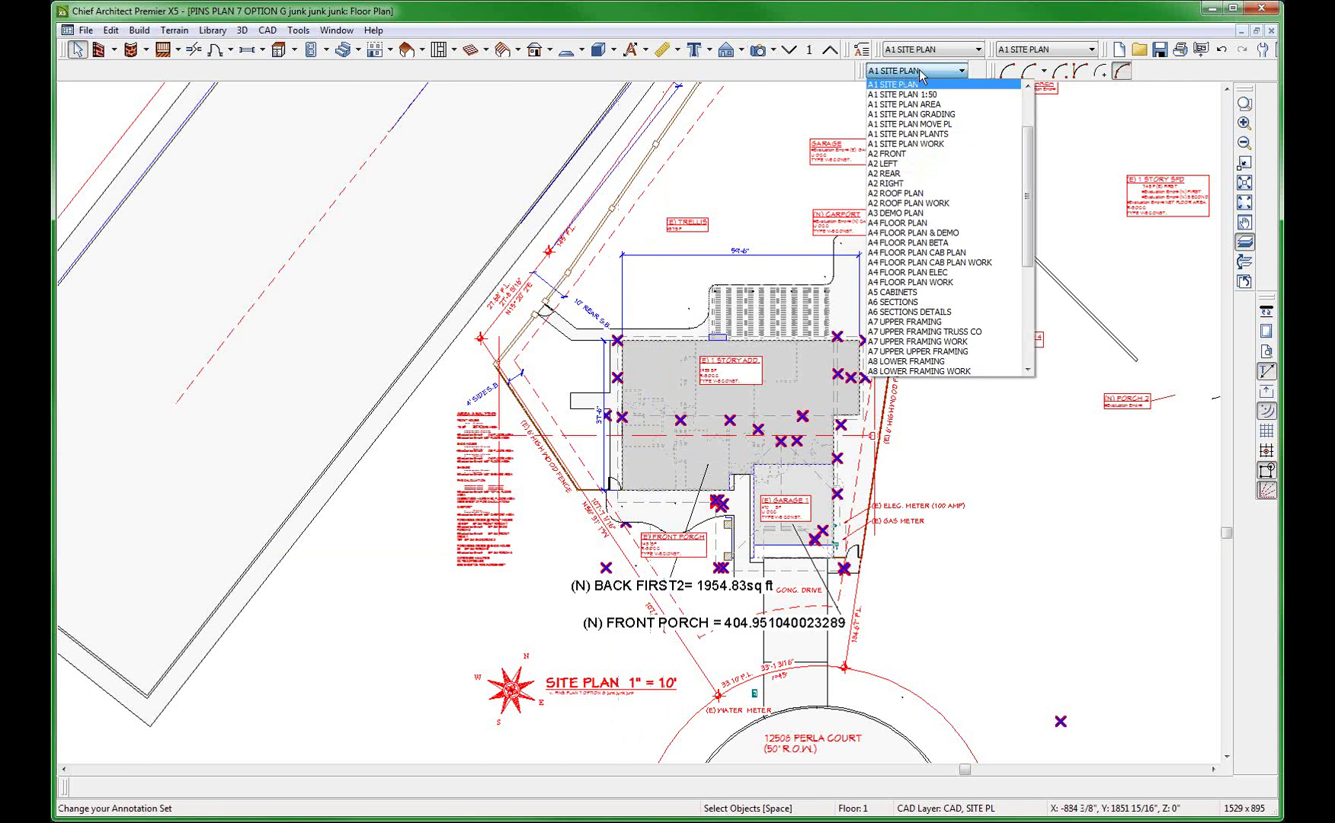
pyautogui.click(935, 224)
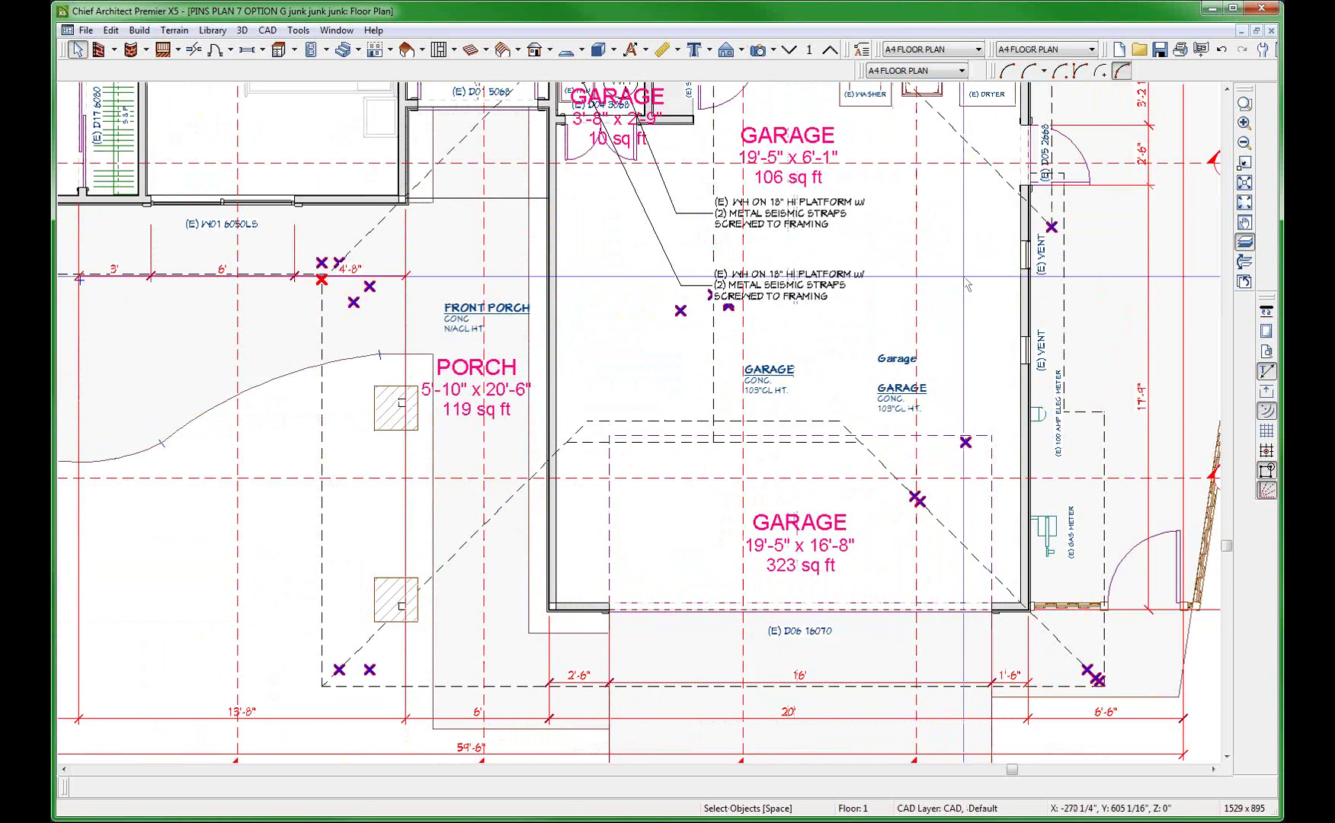
pyautogui.click(793, 472)
pyautogui.doubleClick(777, 554)
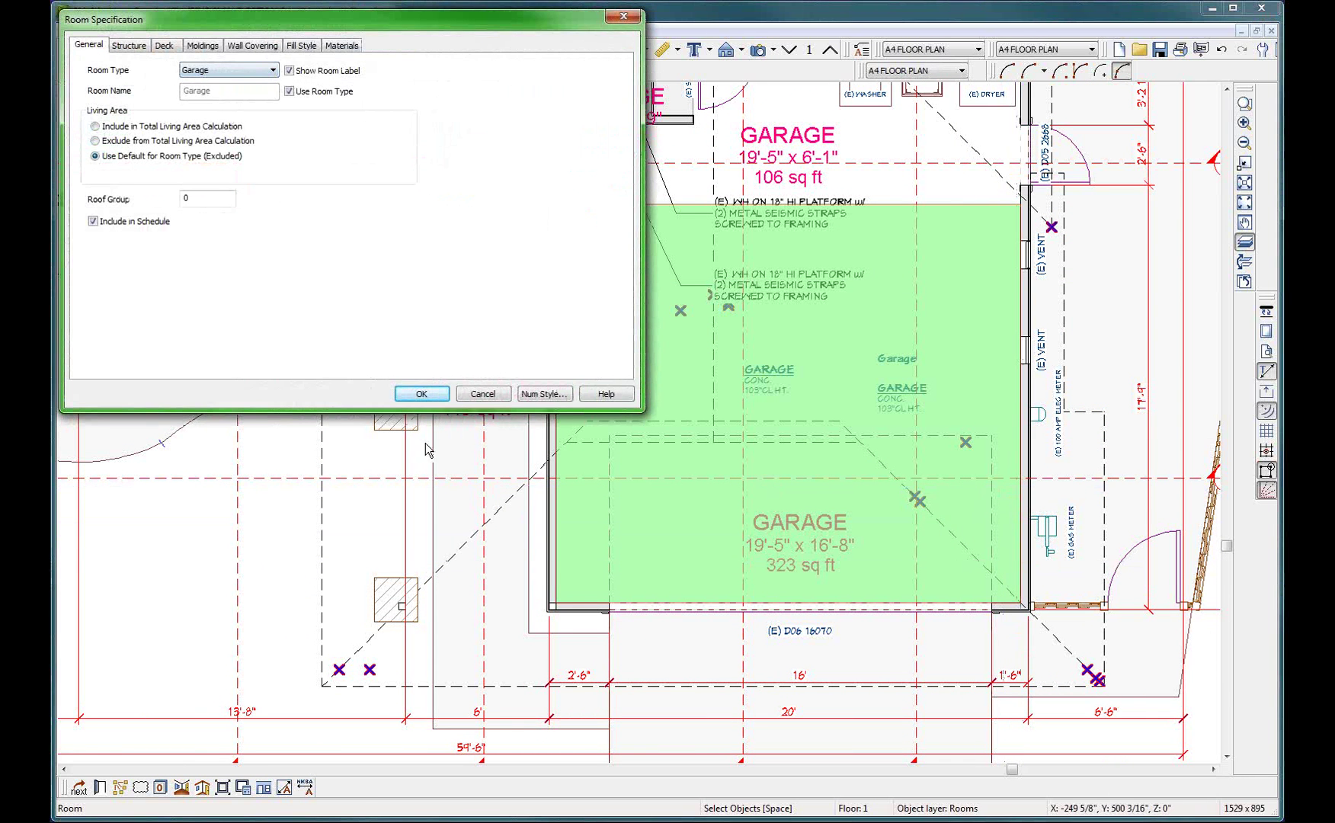
pyautogui.click(483, 394)
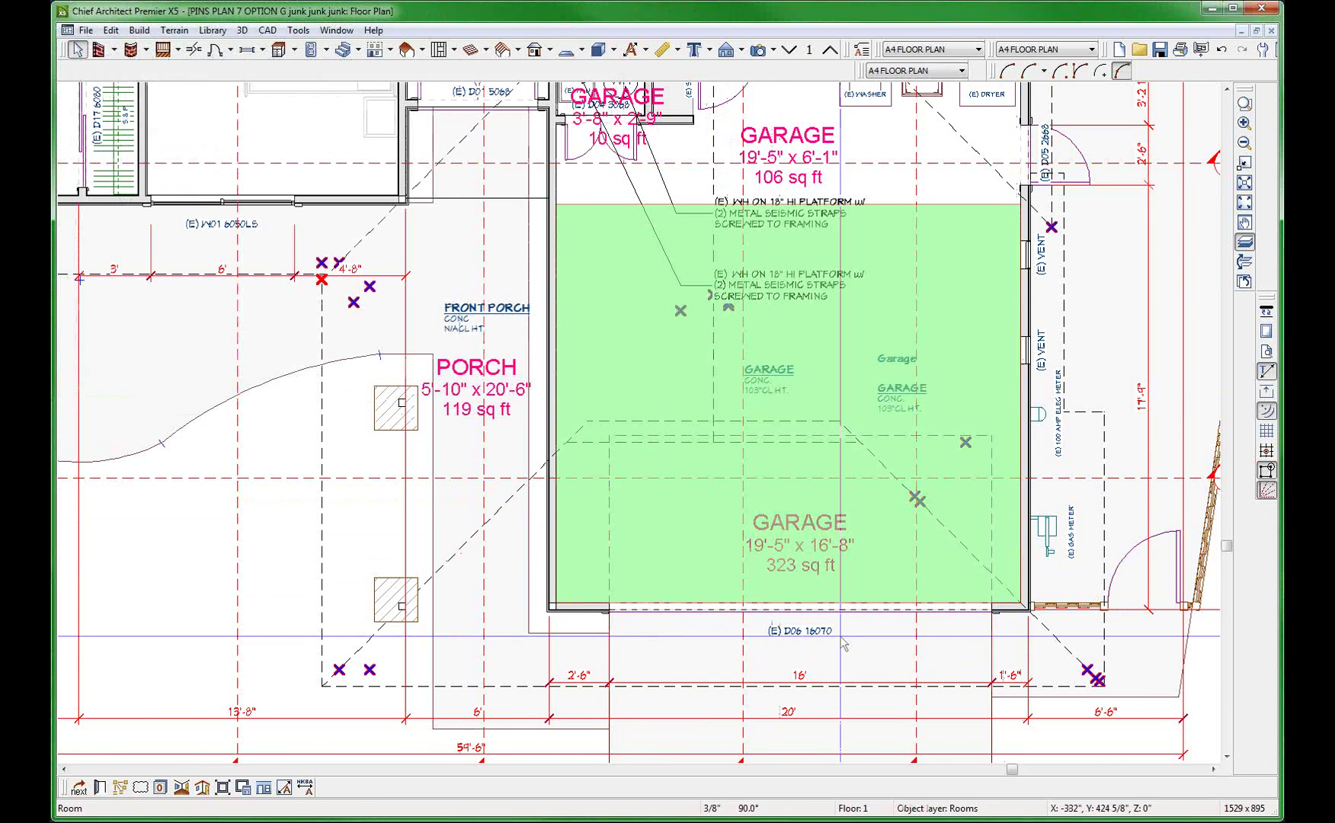
pyautogui.scroll(2, 844, 645)
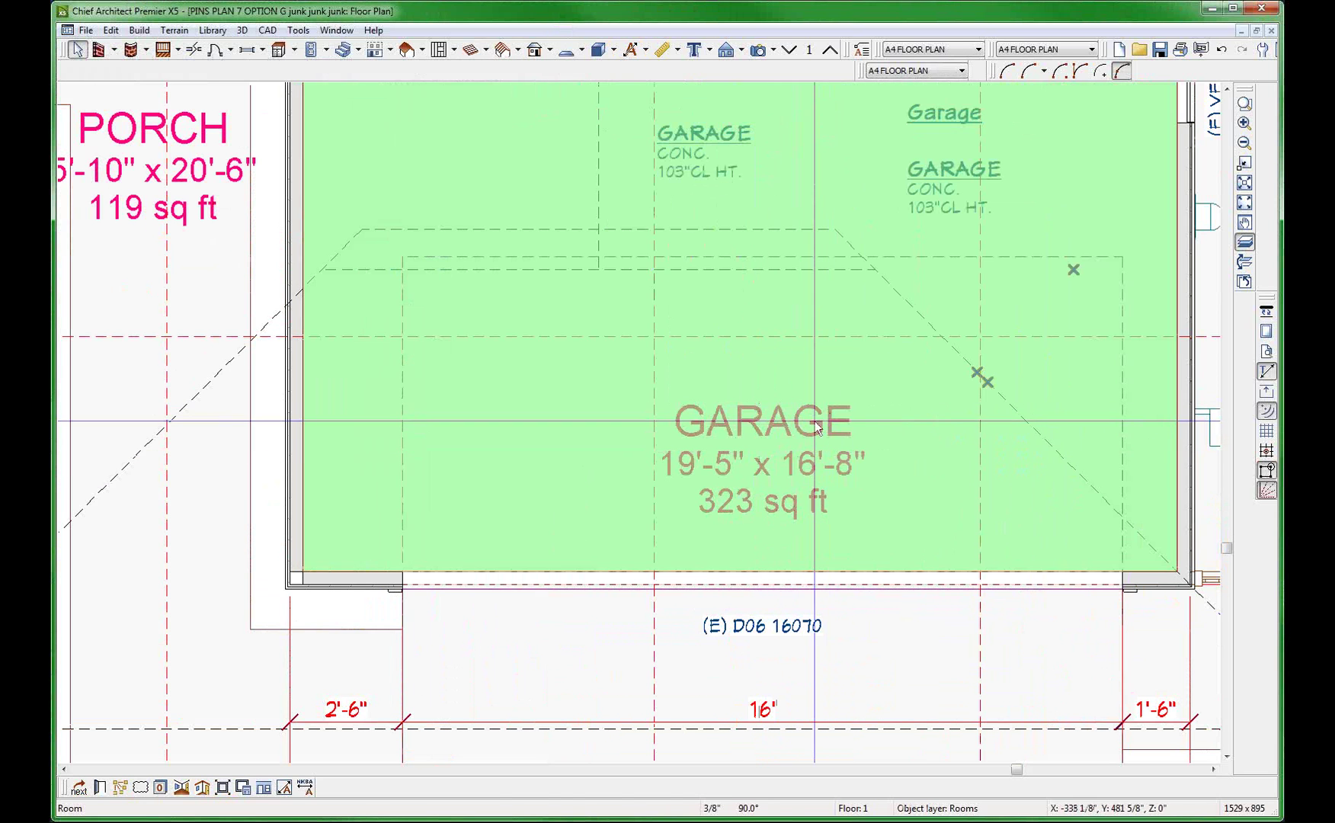
pyautogui.press('Escape')
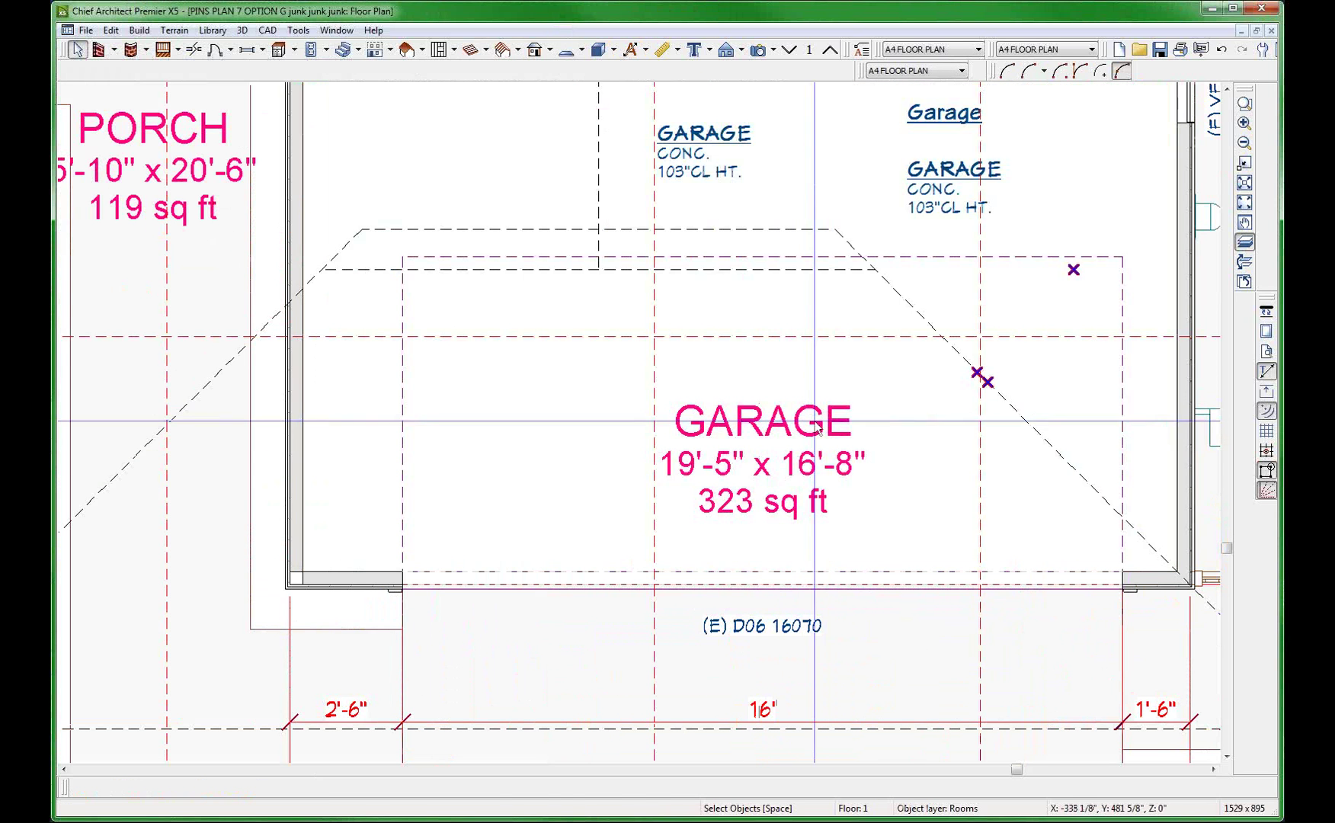
pyautogui.click(771, 369)
pyautogui.doubleClick(769, 362)
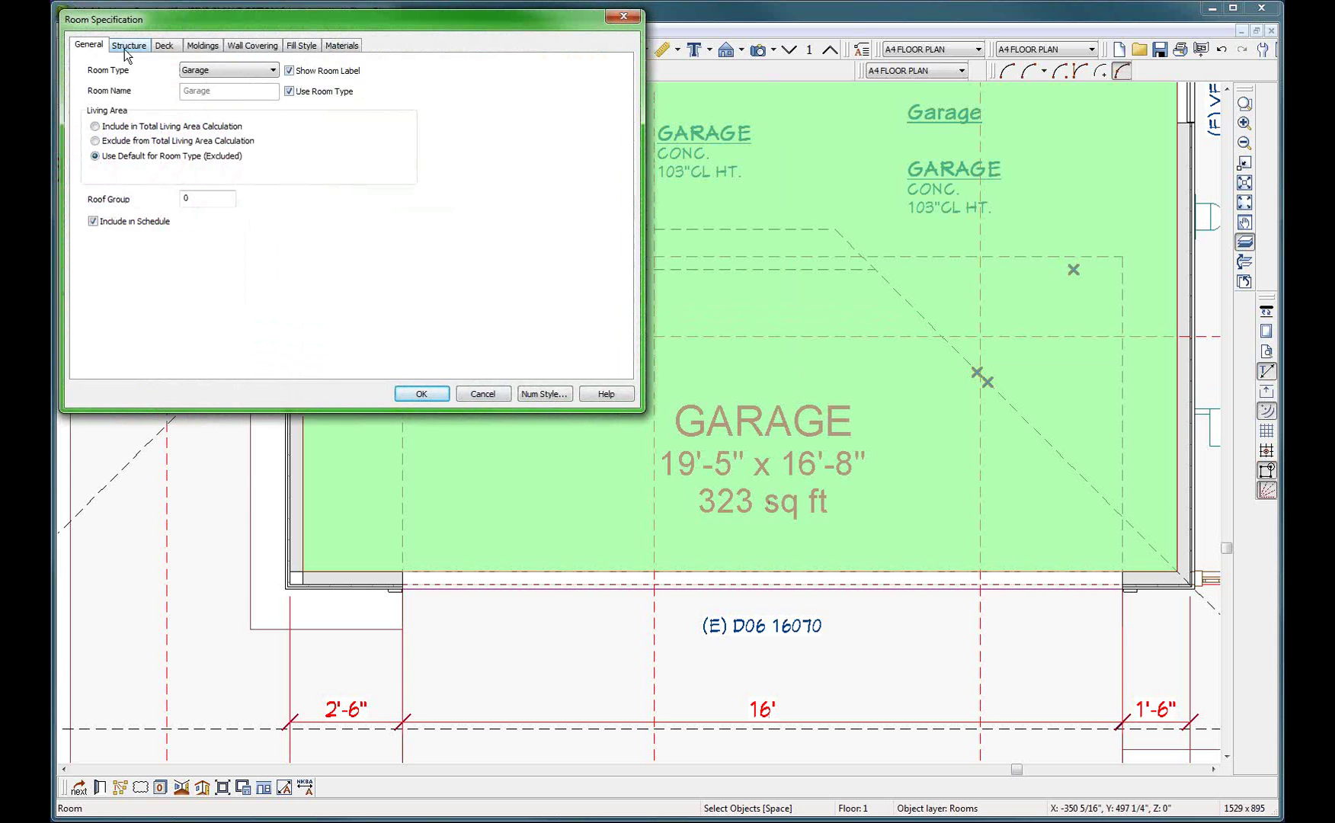
pyautogui.click(483, 394)
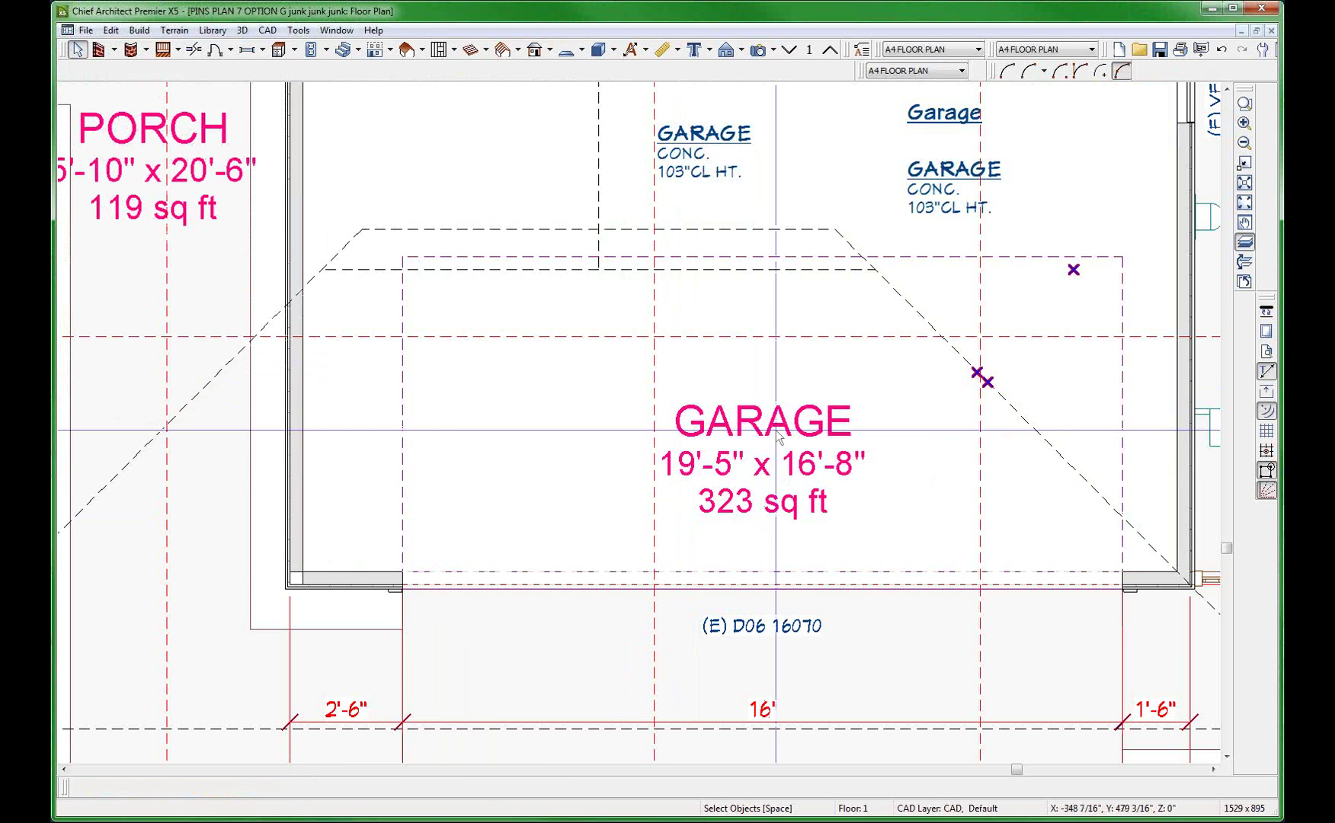
pyautogui.click(776, 429)
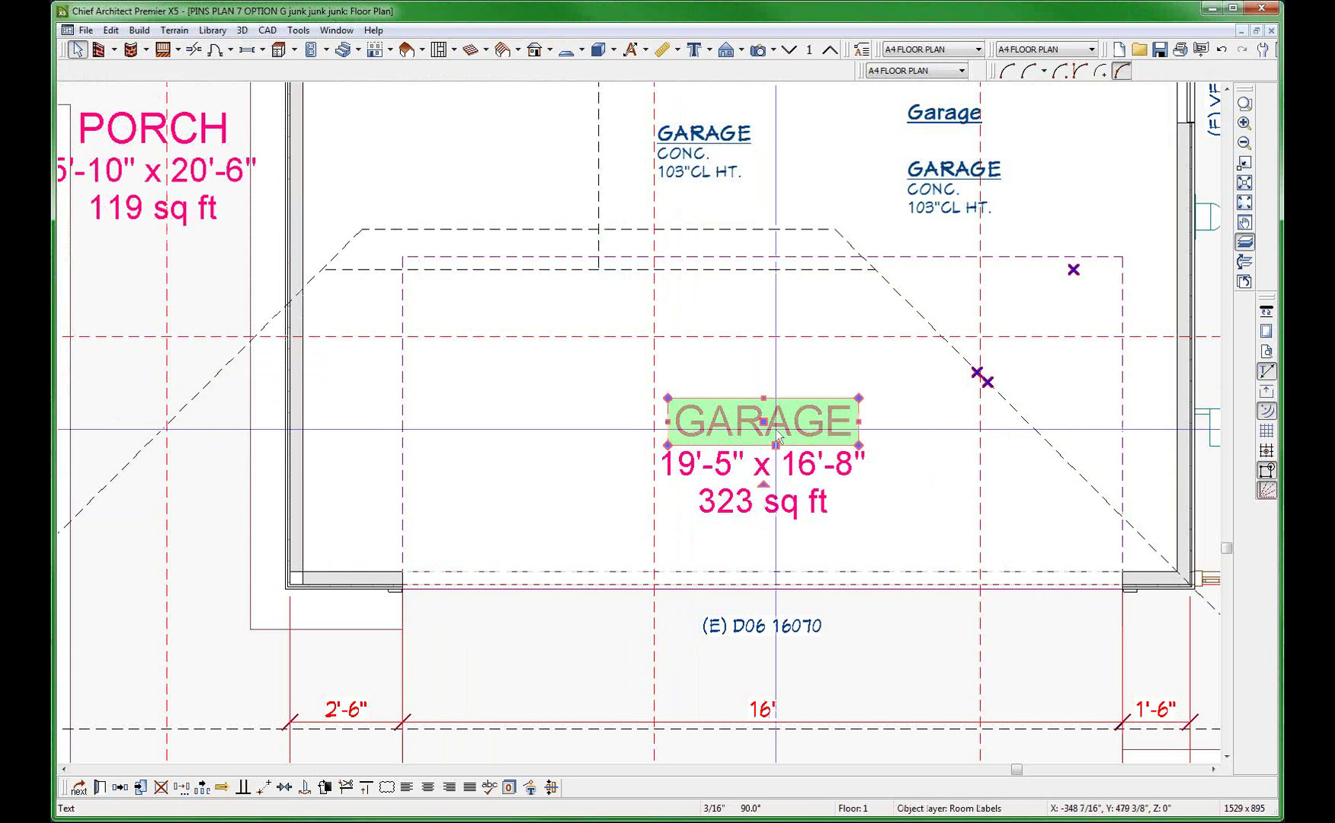
pyautogui.doubleClick(776, 429)
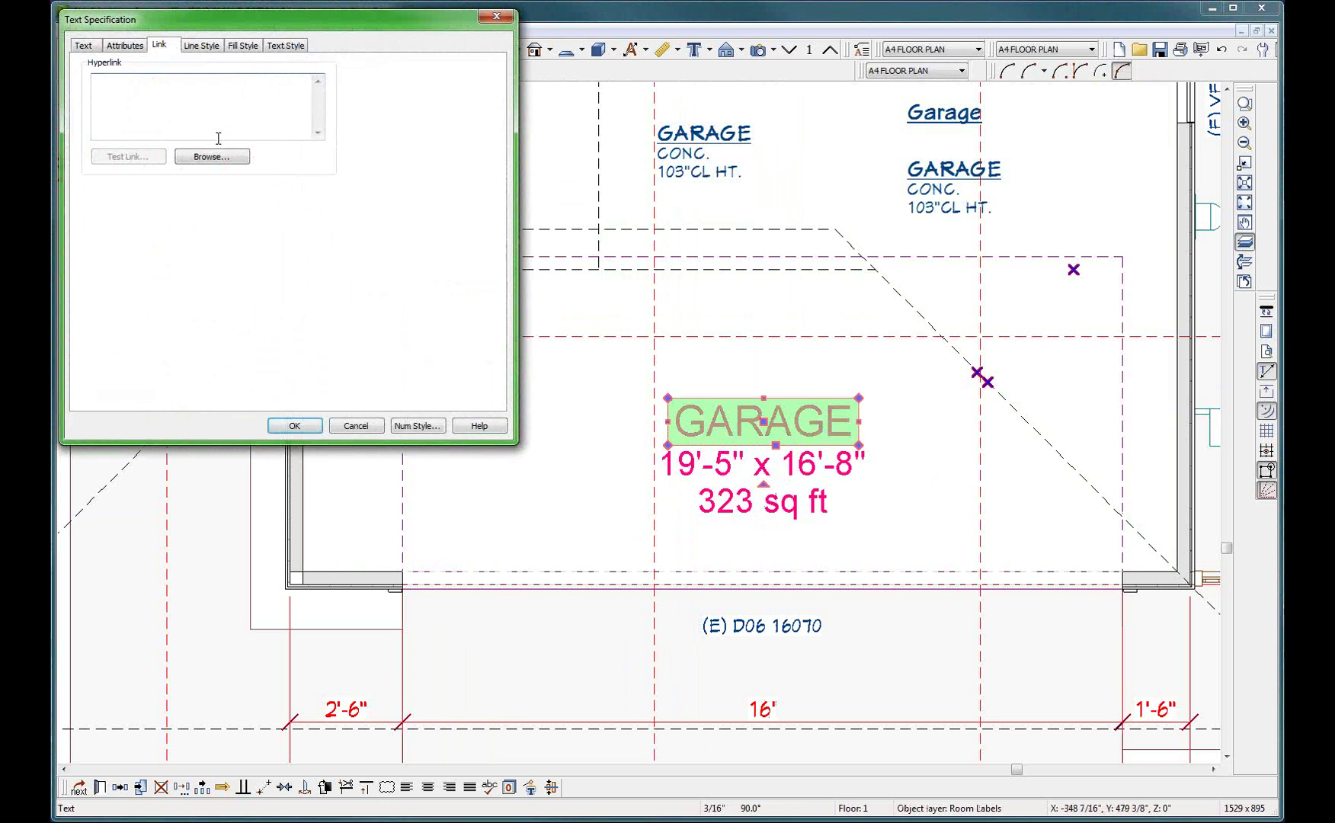
pyautogui.click(365, 427)
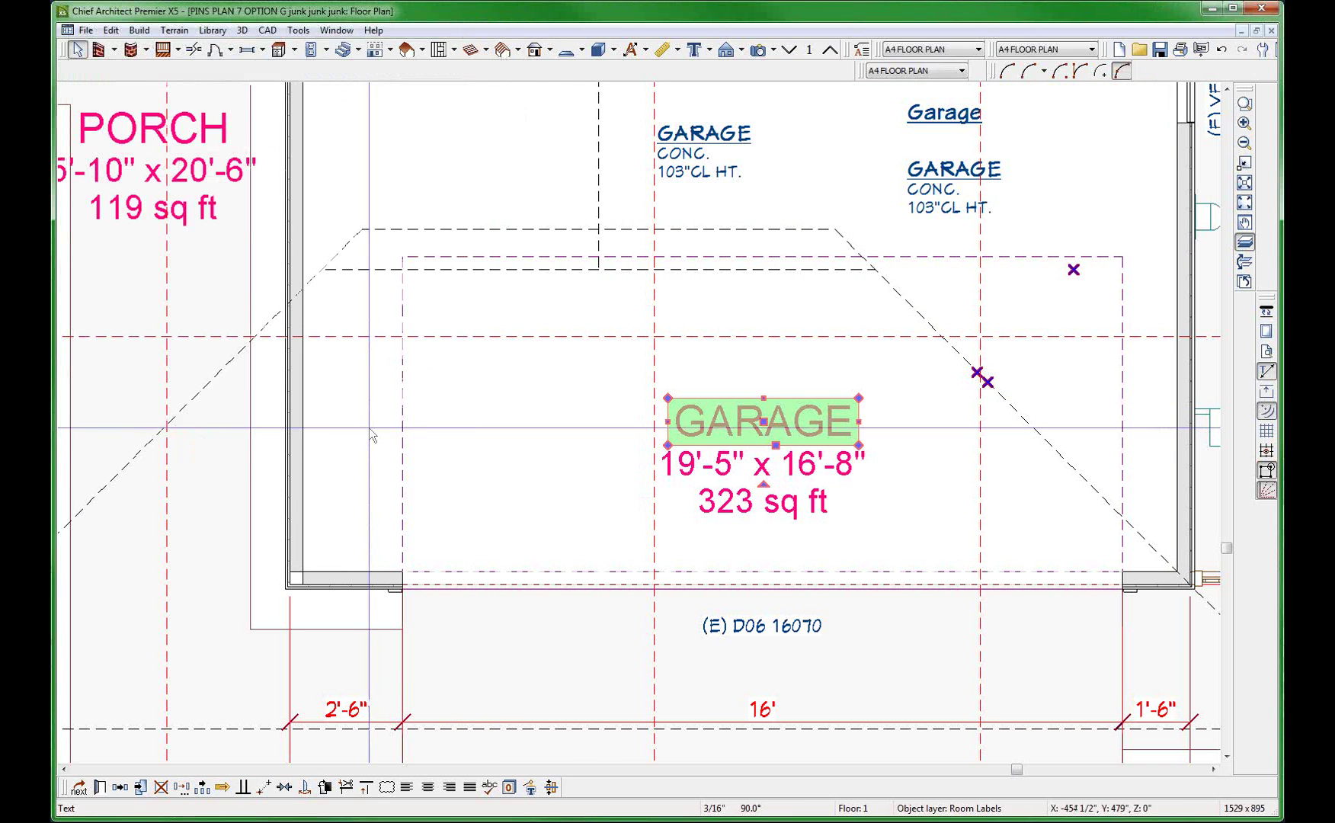
pyautogui.click(552, 417)
pyautogui.doubleClick(550, 414)
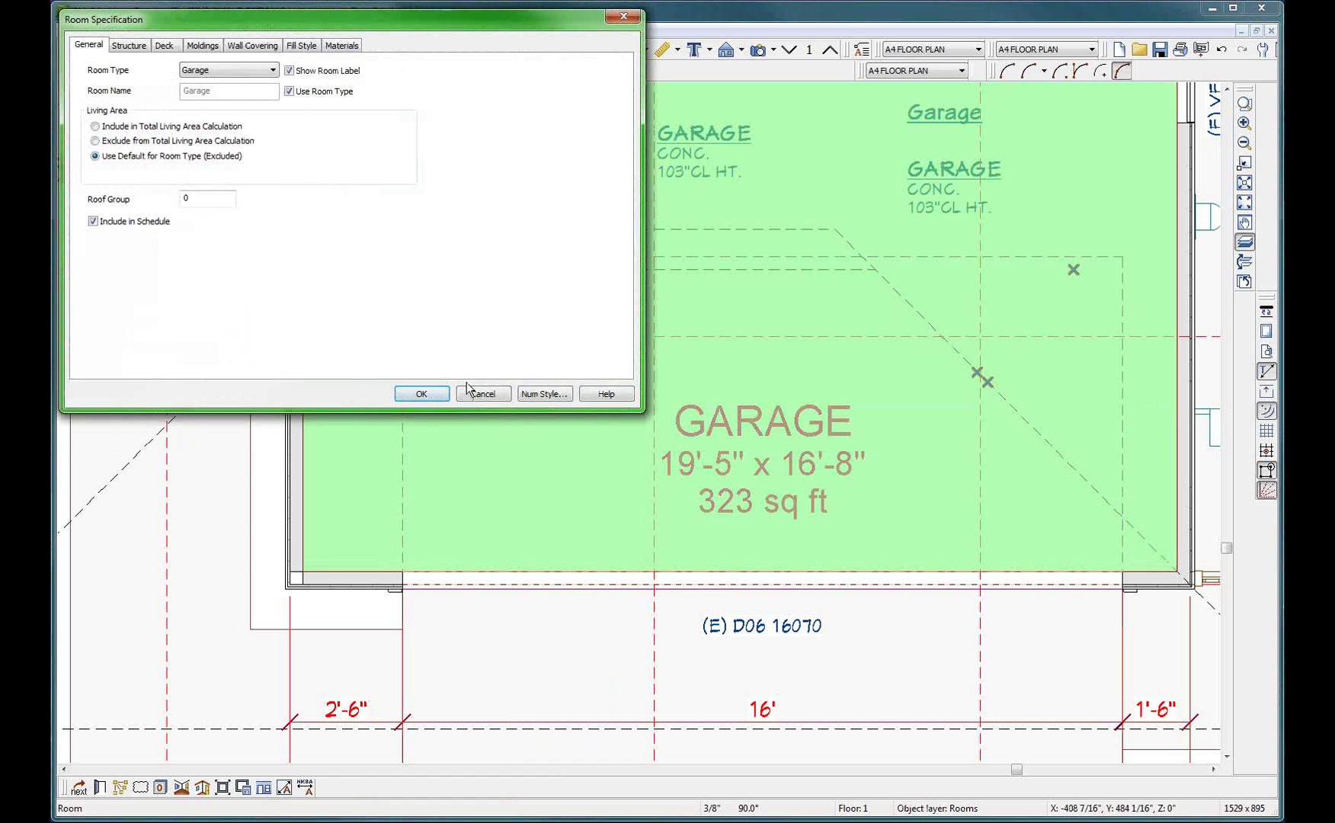
pyautogui.click(483, 394)
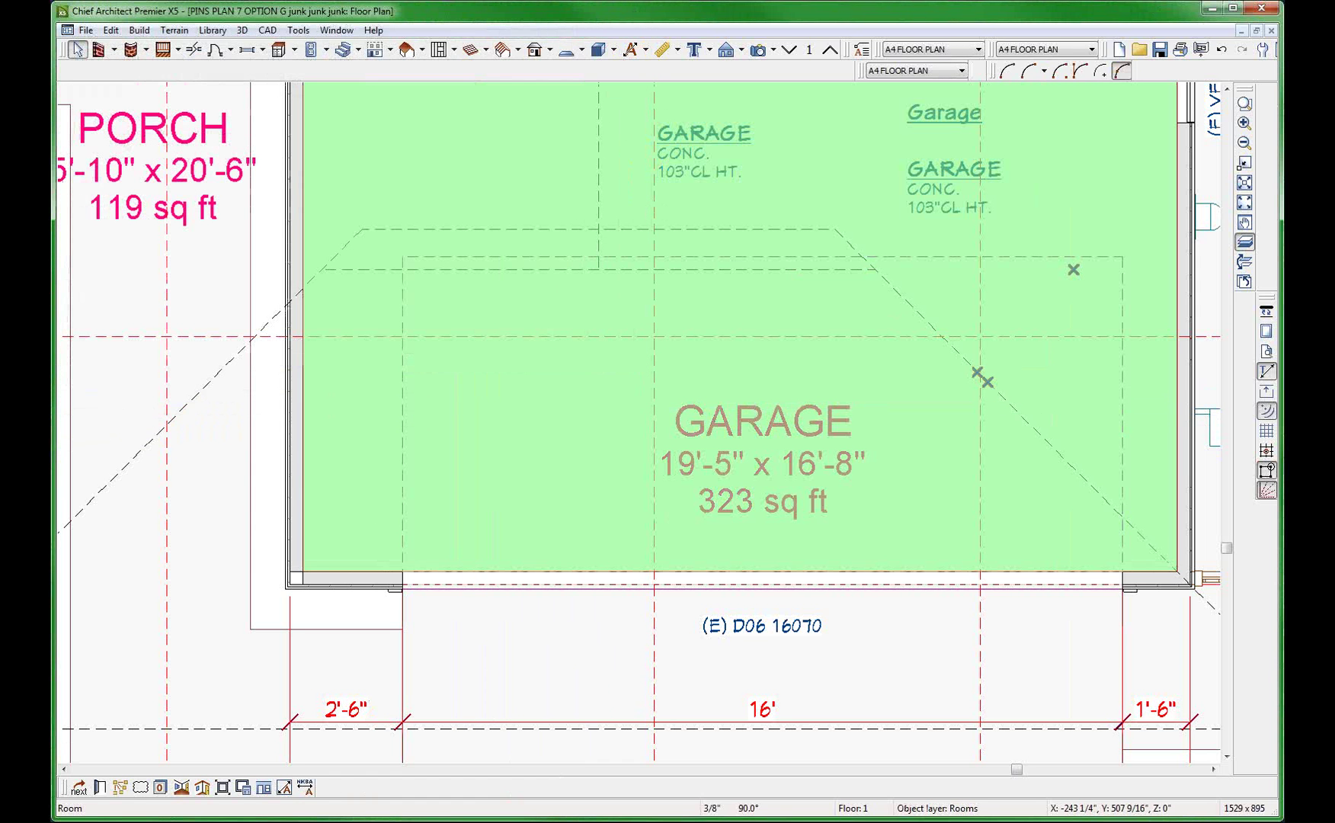